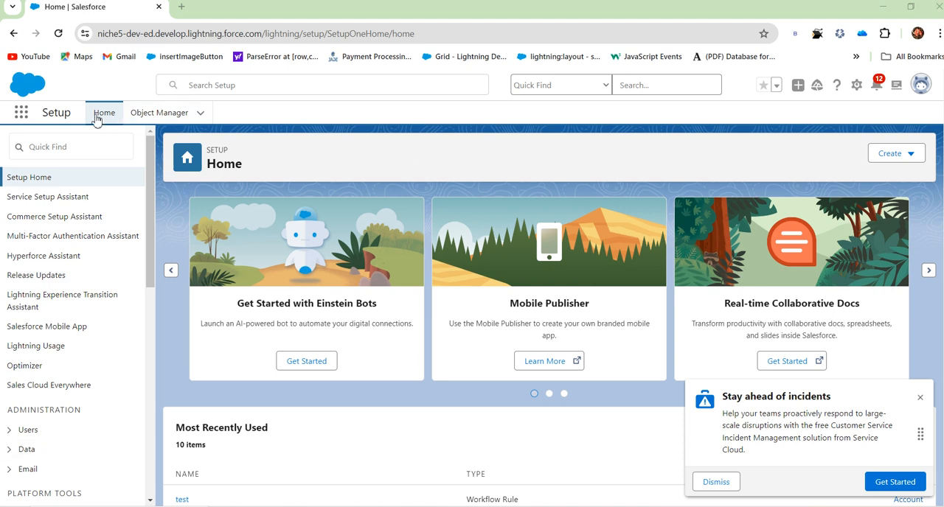
Search Setup for "work" to open the Workflow Rules page, and dismiss the incidents notice.
left_click(69, 146)
type("w")
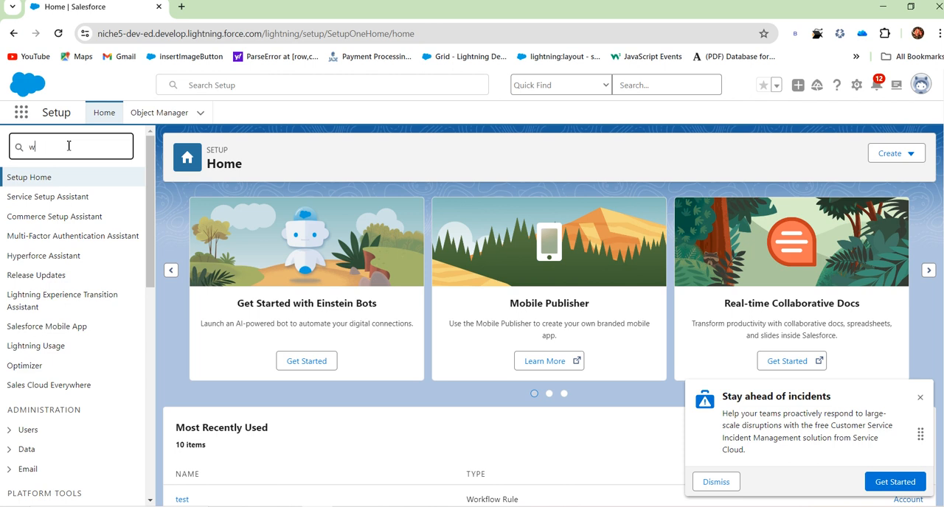
type("oork")
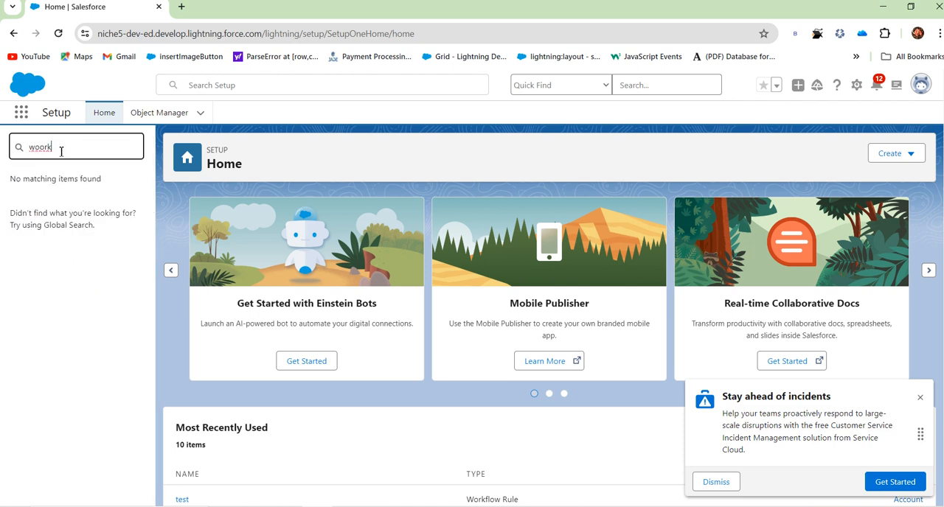
type("rk")
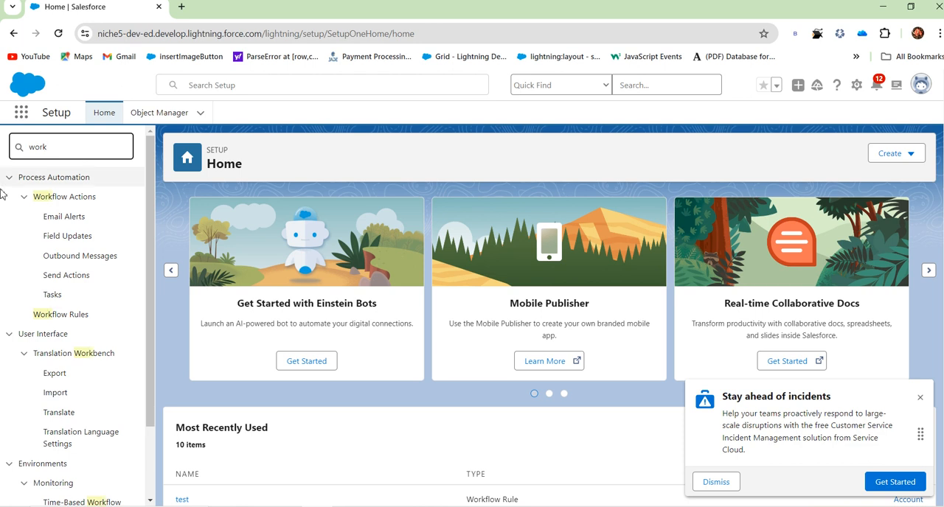
left_click(78, 315)
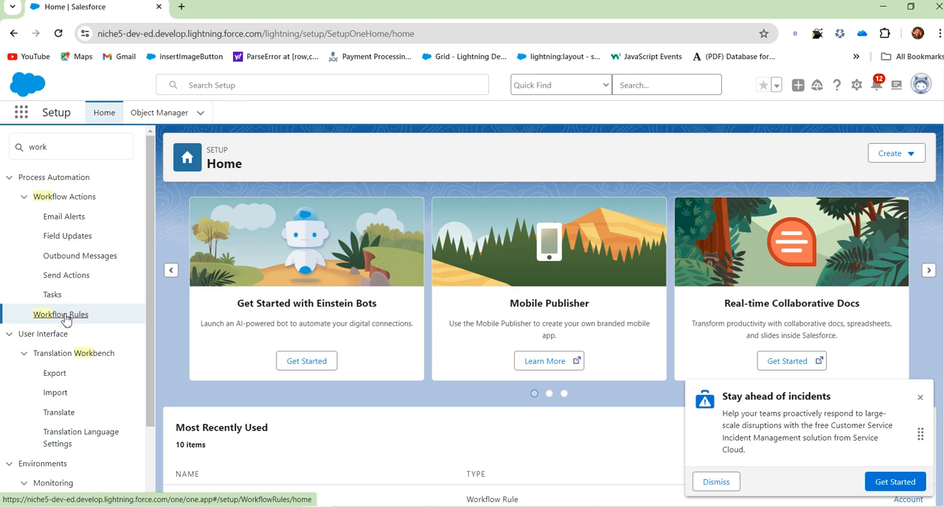
left_click(115, 118, "ctrl")
left_click(116, 119, "ctrl")
left_click(69, 315)
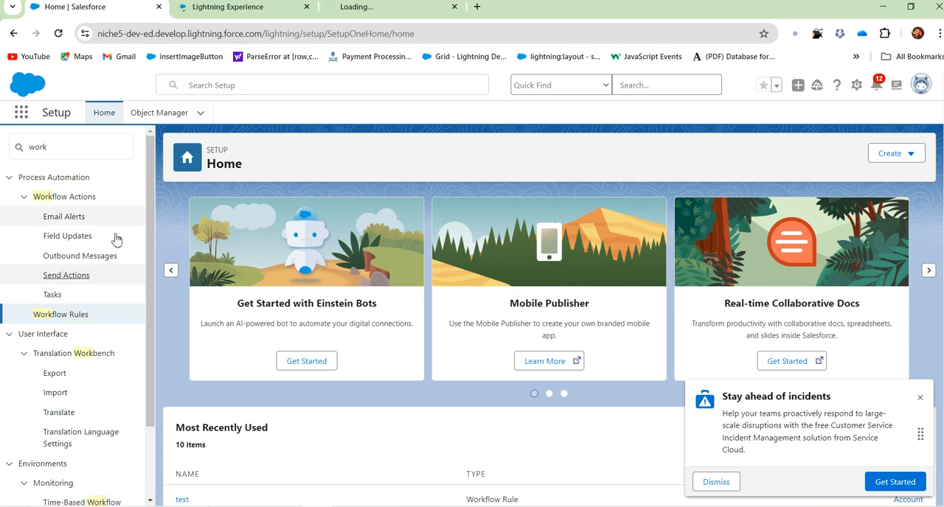
left_click(104, 113)
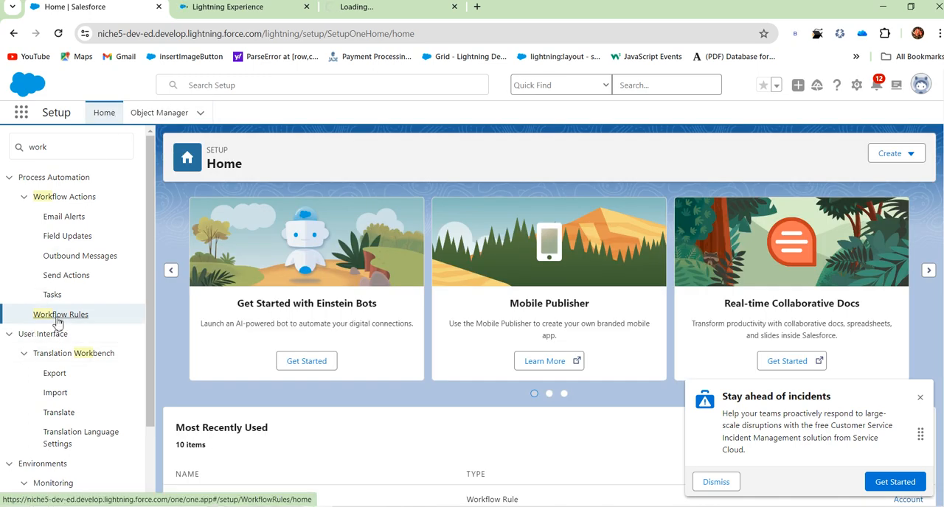
left_click(58, 316)
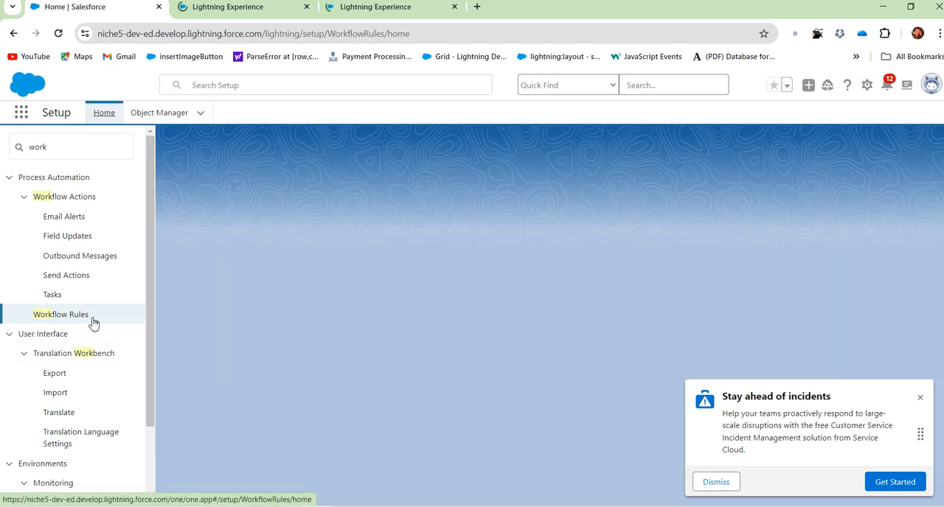
left_click(709, 487)
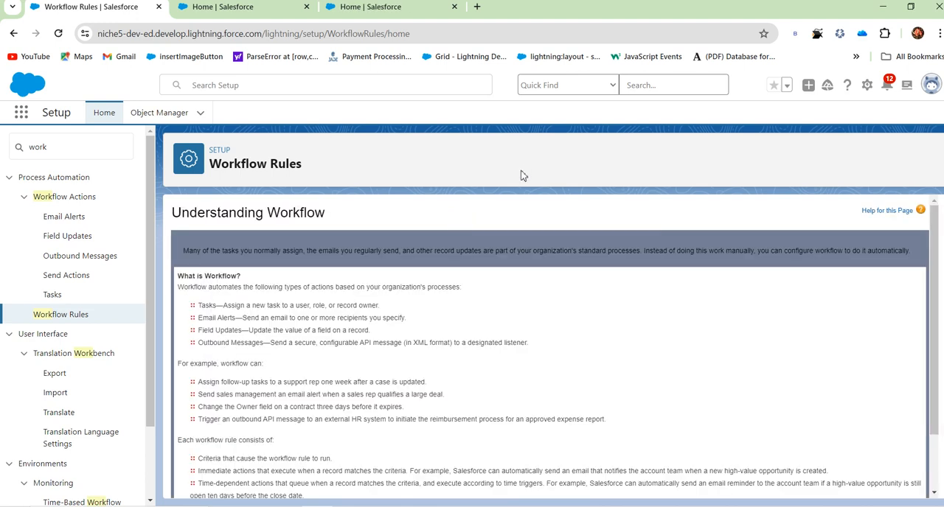
Review the workflow action types on the introduction page and continue to the list of workflow rules.
scroll(295, 347, "down", 3)
scroll(243, 281, "up", 3)
scroll(216, 305, "down", 1)
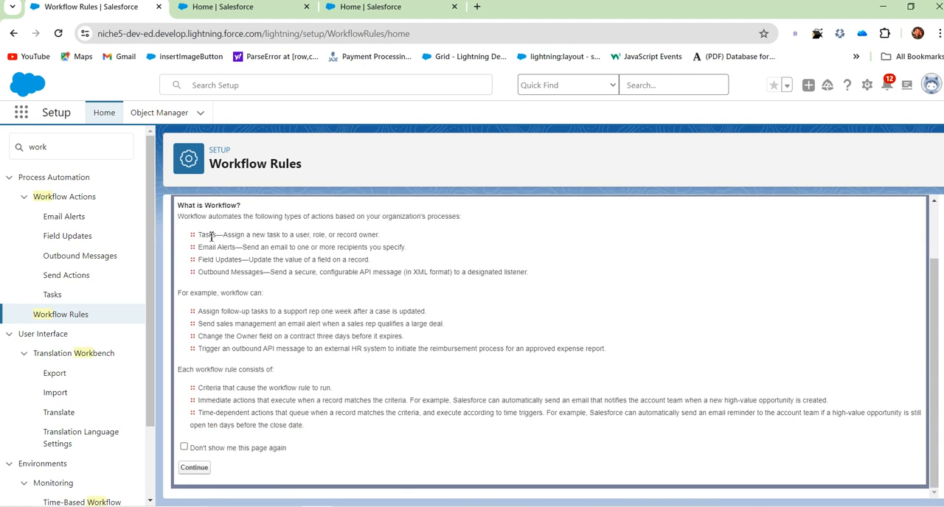
left_click_drag(202, 234, 315, 272)
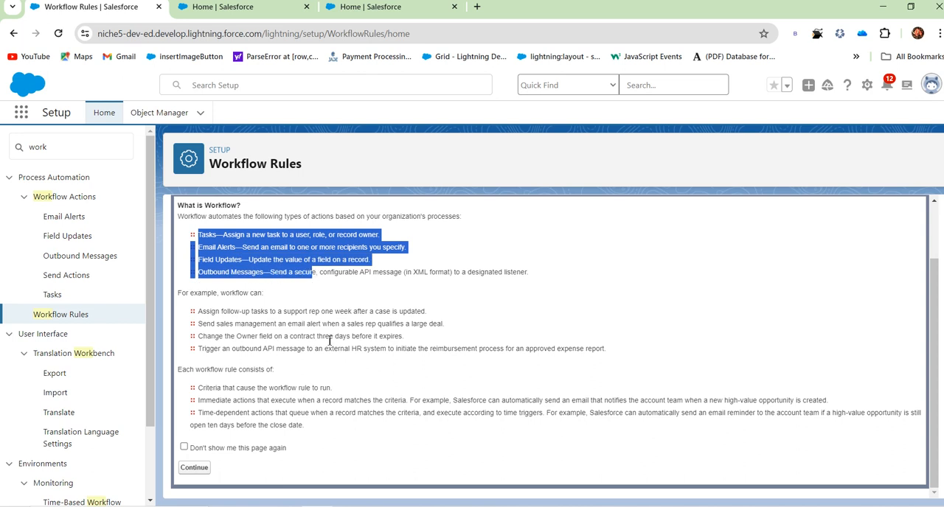
left_click(192, 468)
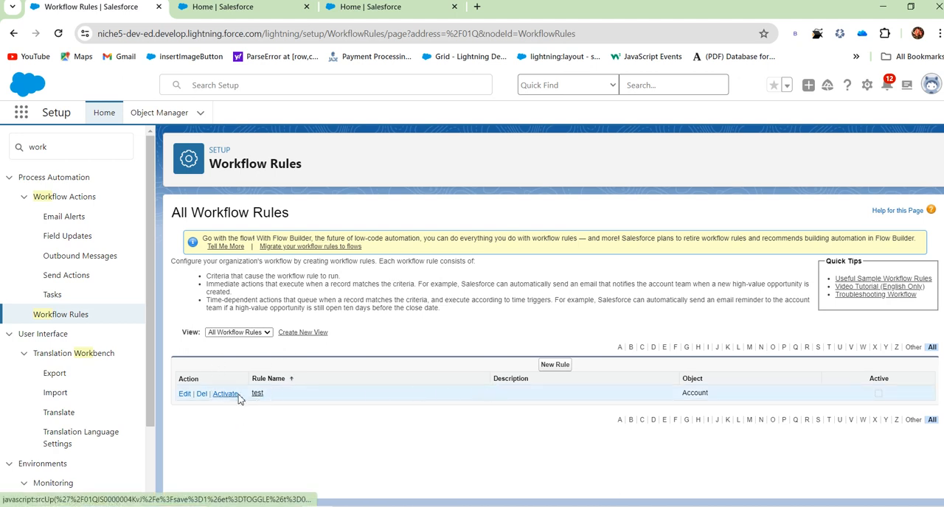
Start a new workflow rule that applies to the Account object and proceed to its configuration.
left_click(555, 366)
left_click(534, 368)
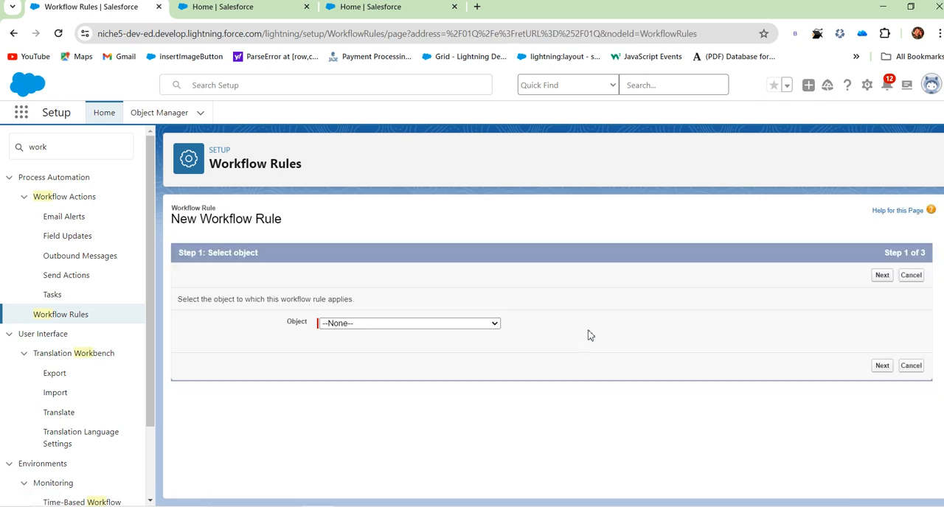
left_click(439, 325)
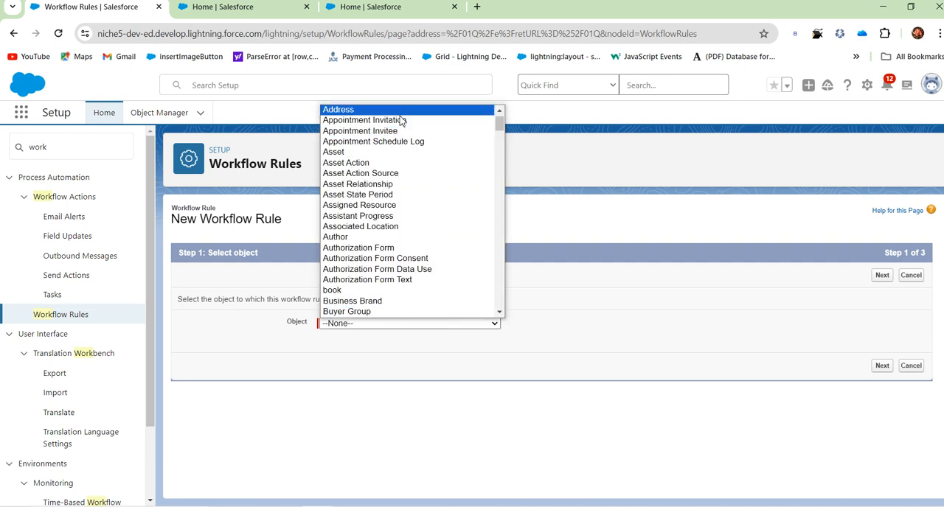
left_click(378, 121)
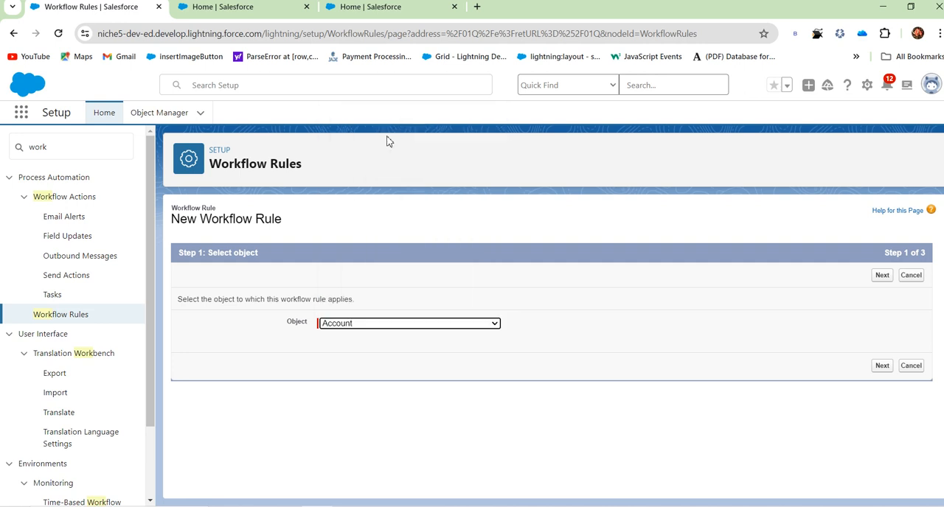
left_click(881, 279)
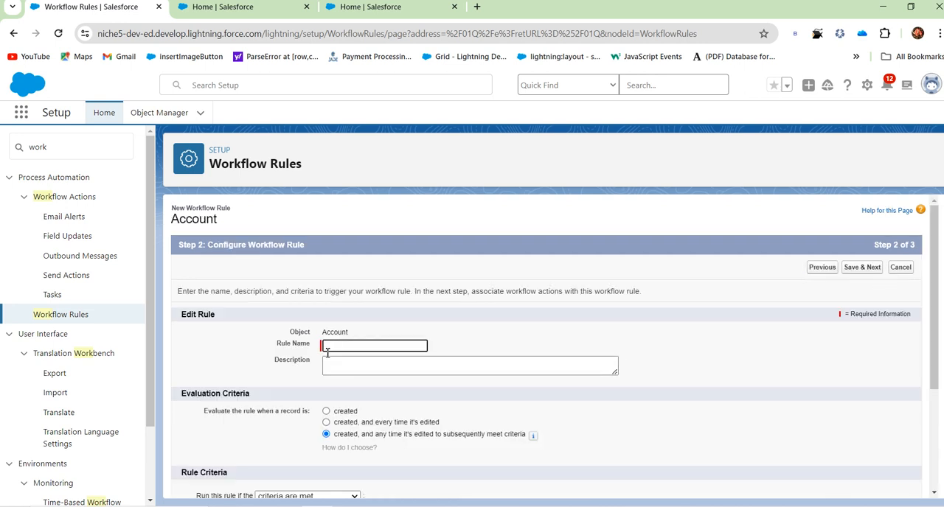
Name the rule task1 and have it evaluated only when a record is created.
type("tak1")
key("BackSpace")
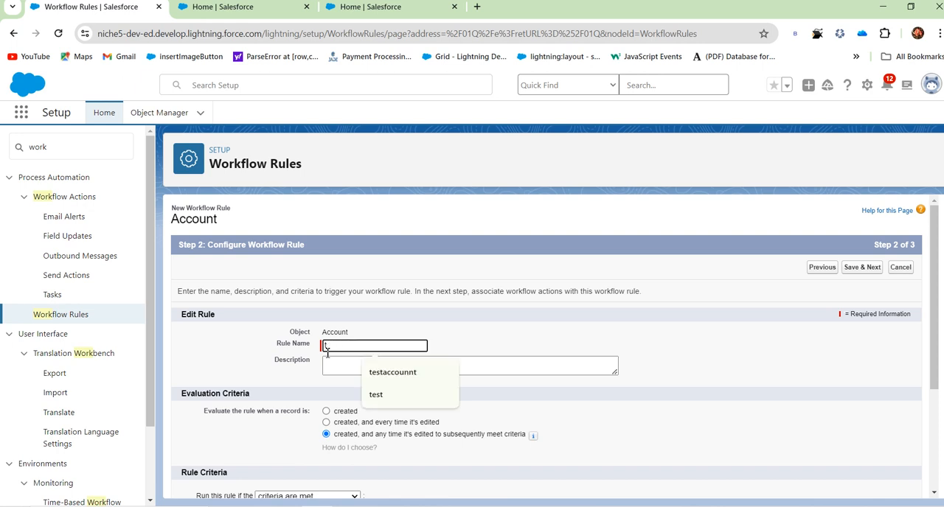
type("ask1")
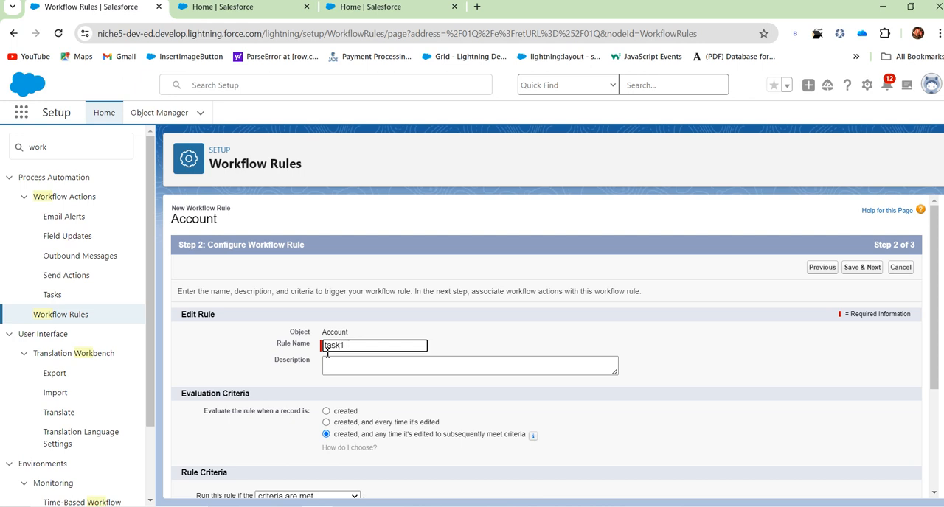
scroll(348, 479, "down", 1)
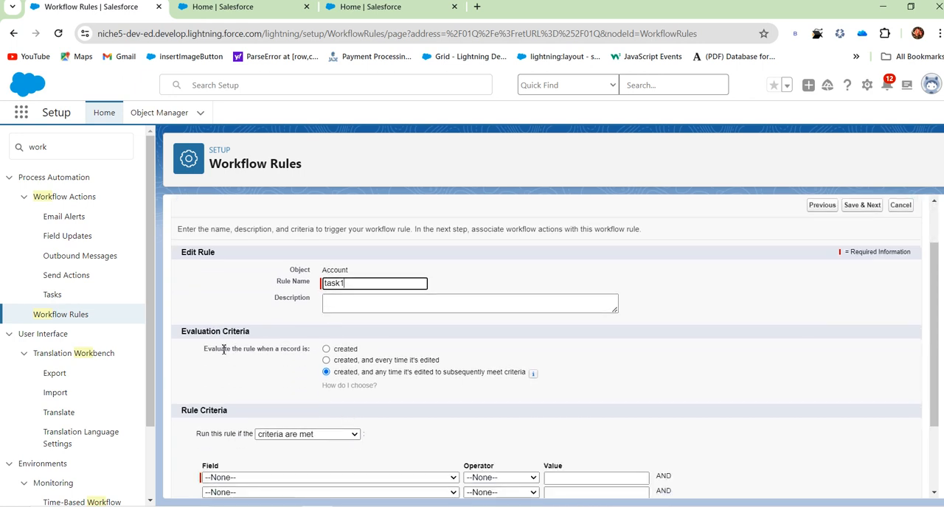
left_click(326, 350)
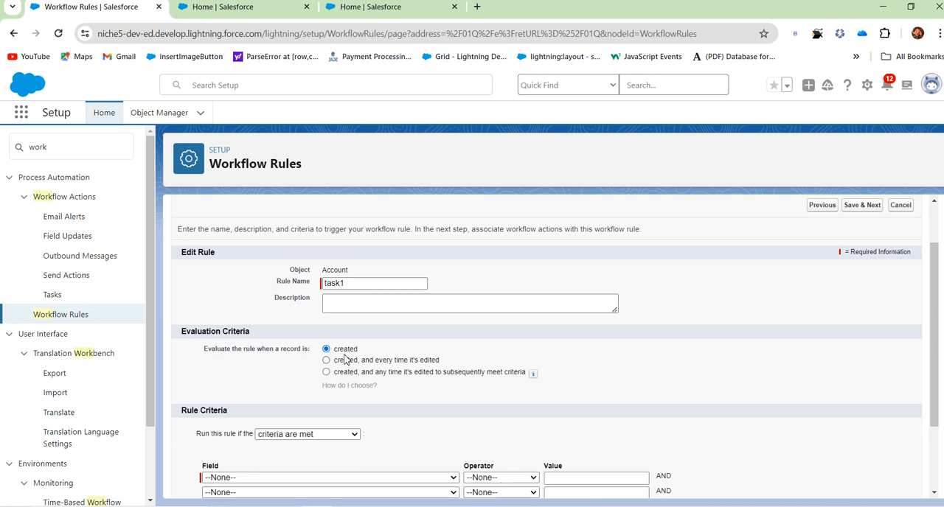
scroll(345, 359, "up", 1)
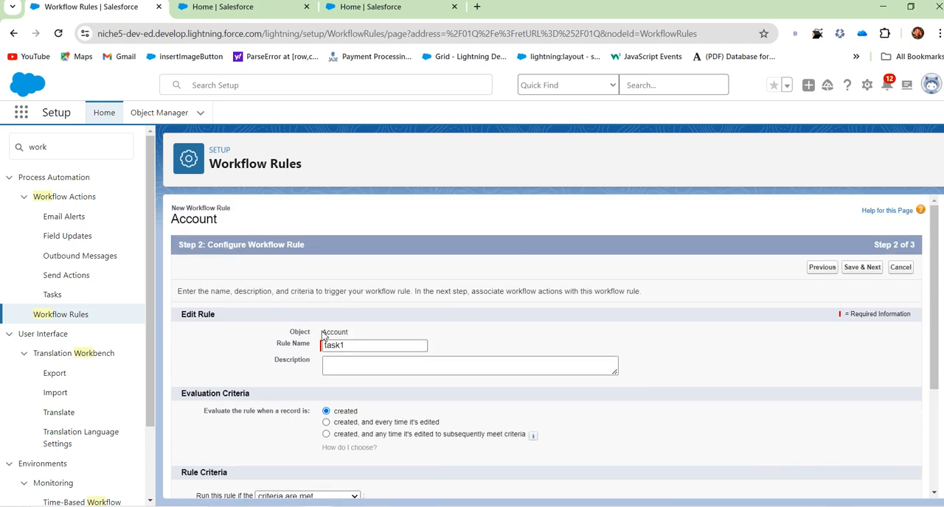
Try the "formula evaluates to true" option for the rule criteria and return to "criteria are met".
scroll(475, 312, "down", 2)
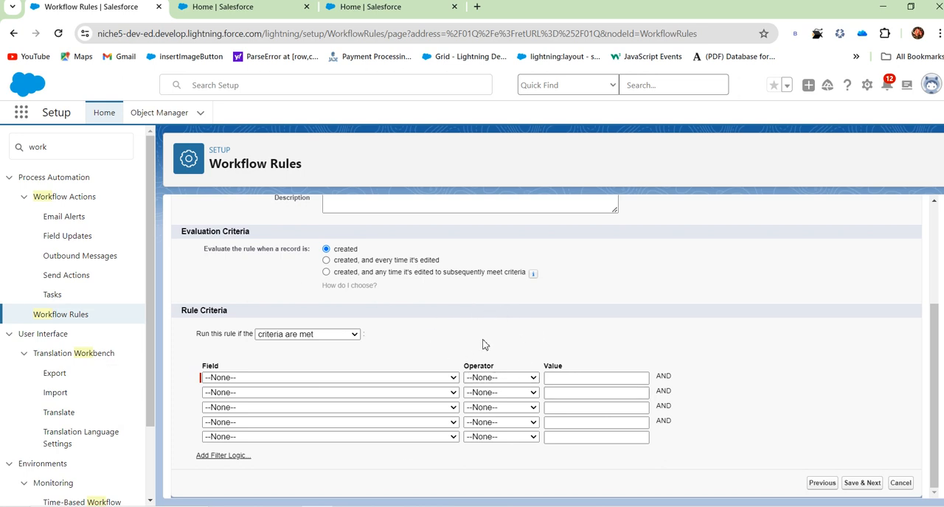
left_click(315, 341)
left_click(312, 359)
left_click(245, 432)
scroll(238, 424, "down", 1)
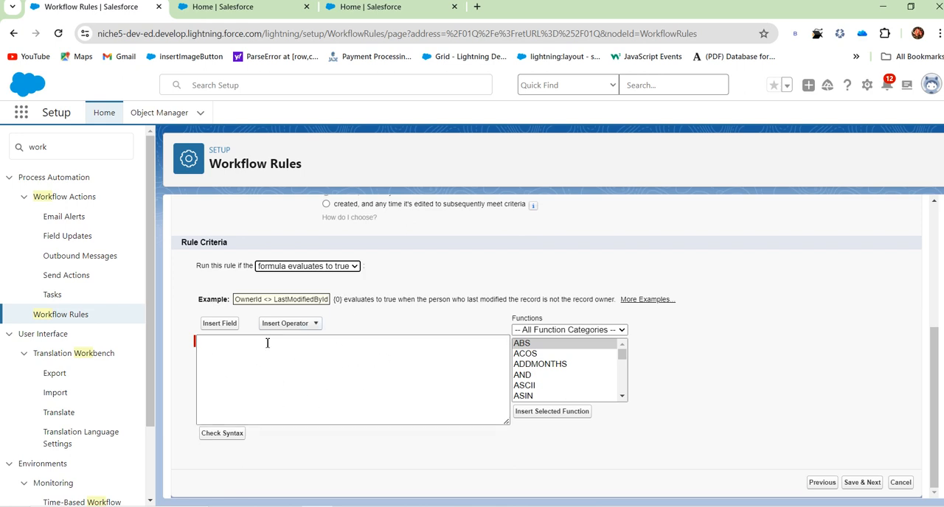
left_click(334, 267)
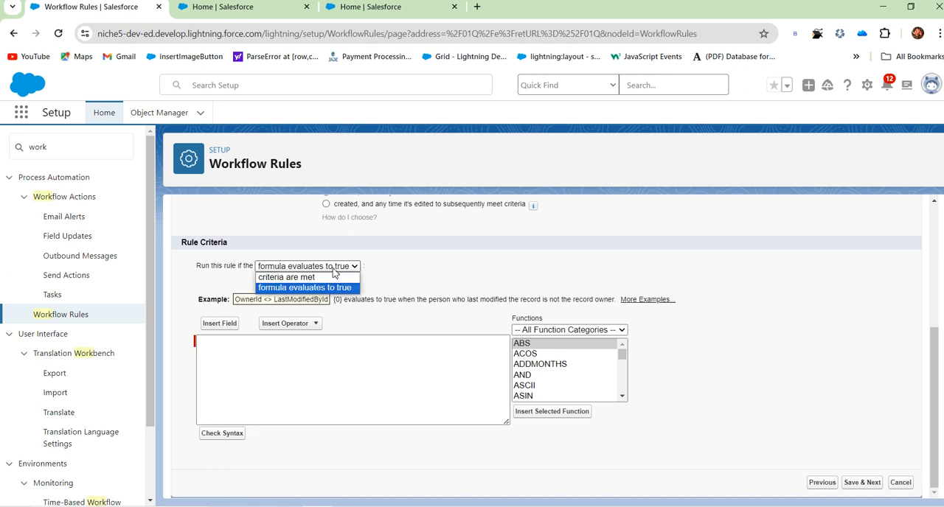
left_click(324, 277)
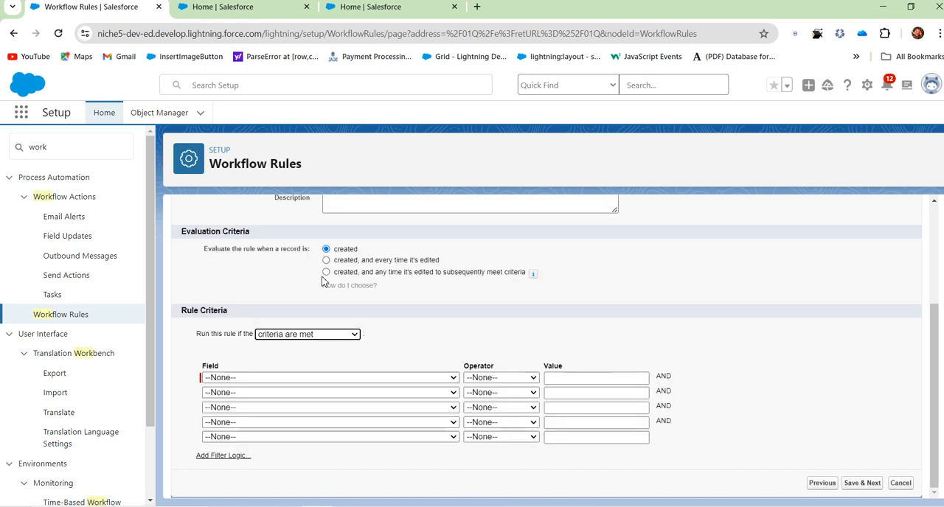
Set the first rule criterion to Account: Account Source equals Web, and save the rule to reach its workflow actions.
left_click(322, 379)
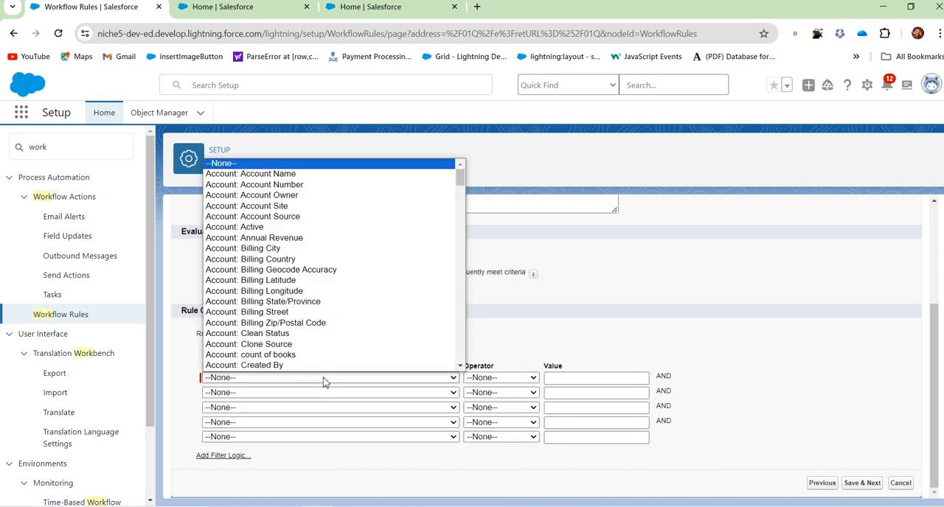
left_click(298, 217)
left_click(516, 378)
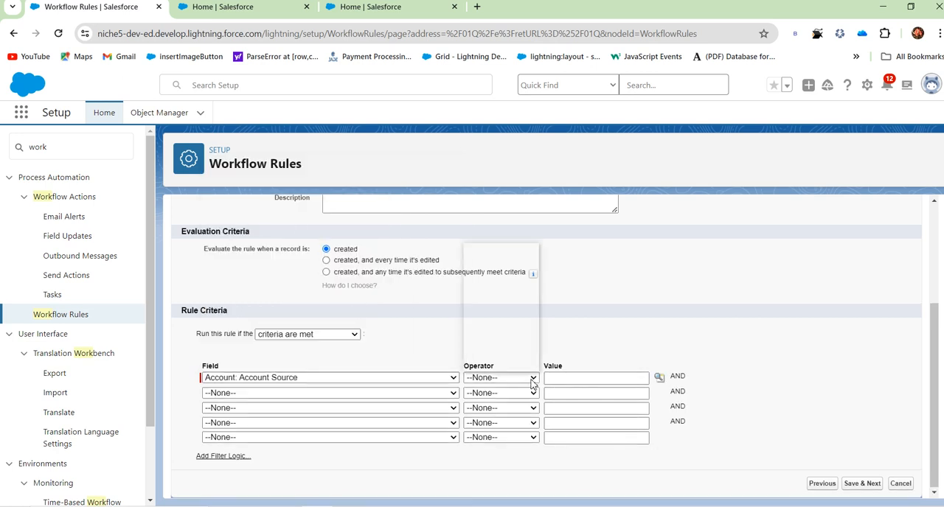
left_click(487, 260)
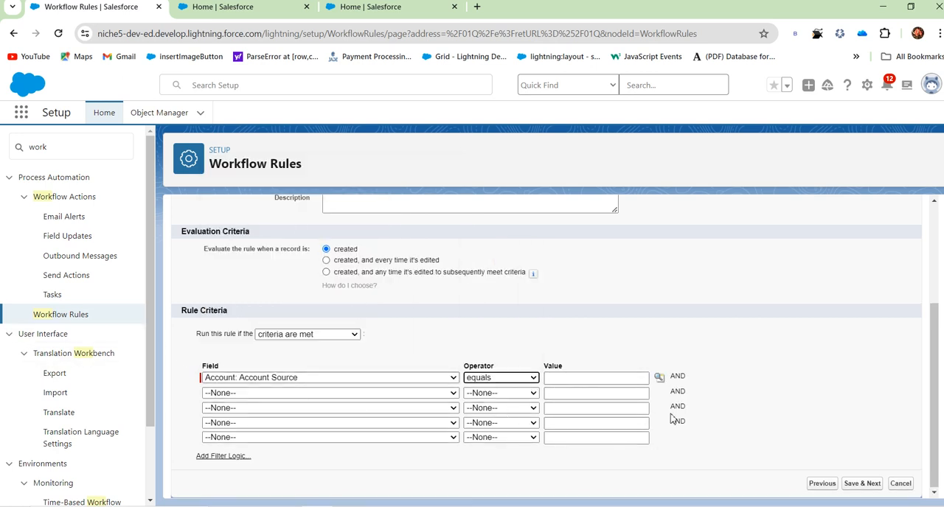
left_click(659, 378)
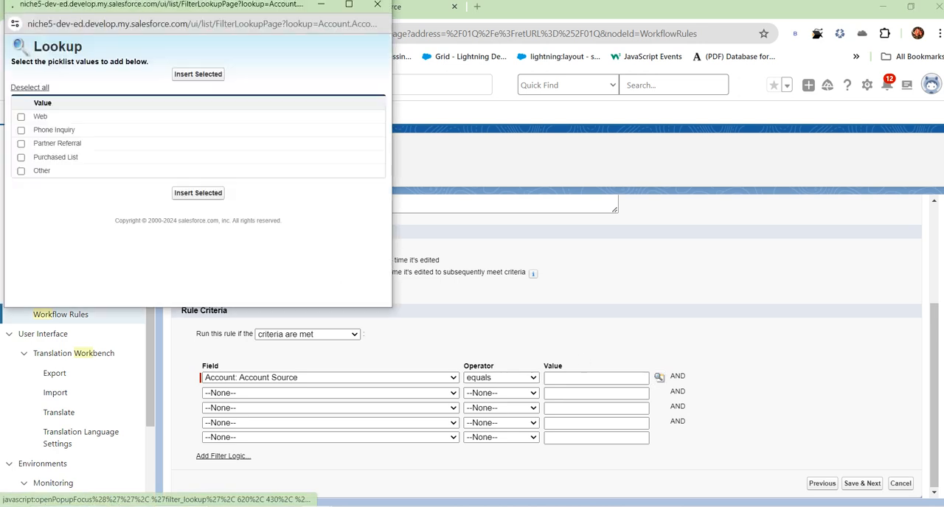
left_click(21, 117)
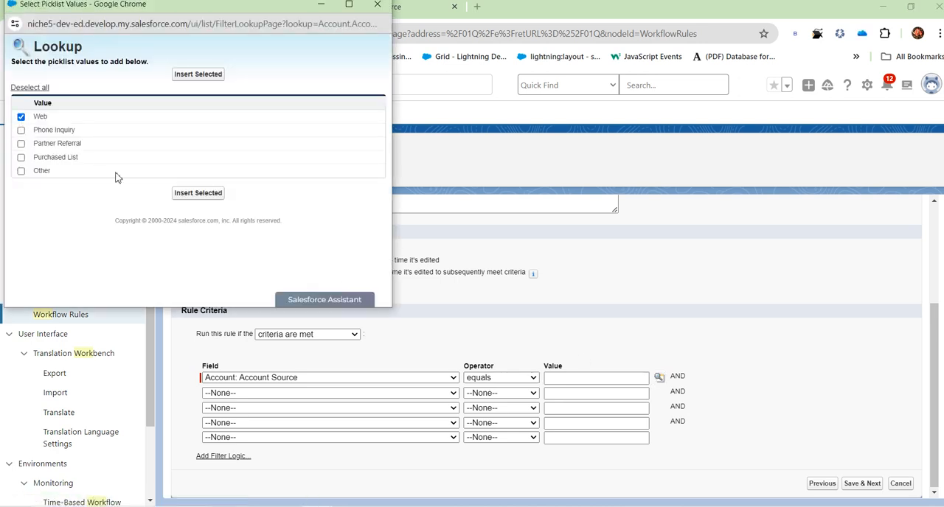
left_click(198, 193)
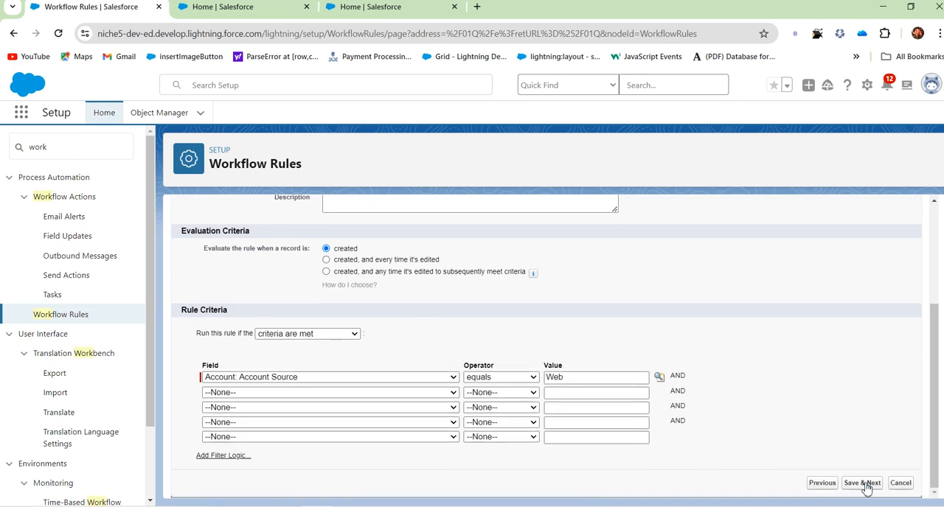
scroll(848, 473, "up", 1)
scroll(848, 472, "down", 1)
left_click(862, 485)
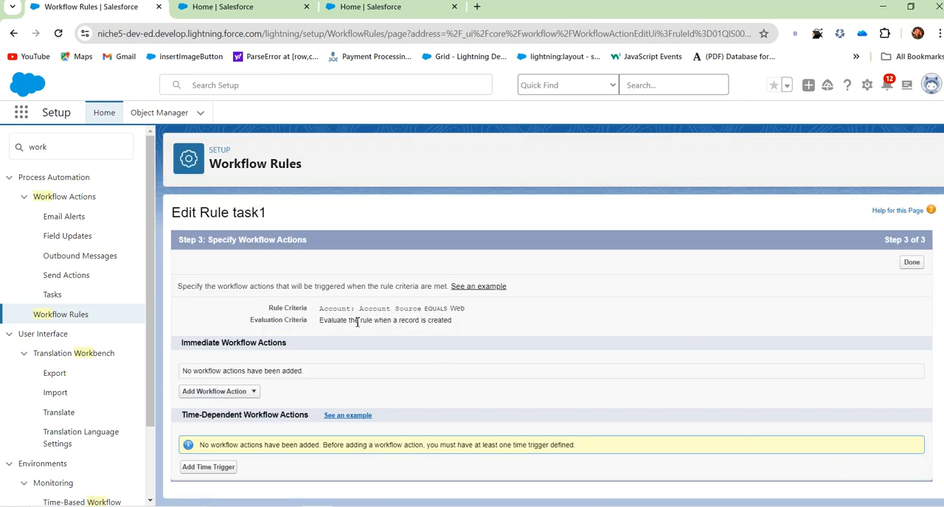
Check the rule's criteria summary and start a new task as an immediate workflow action.
left_click_drag(371, 323, 458, 320)
left_click_drag(361, 310, 565, 314)
left_click(499, 341)
left_click(249, 392)
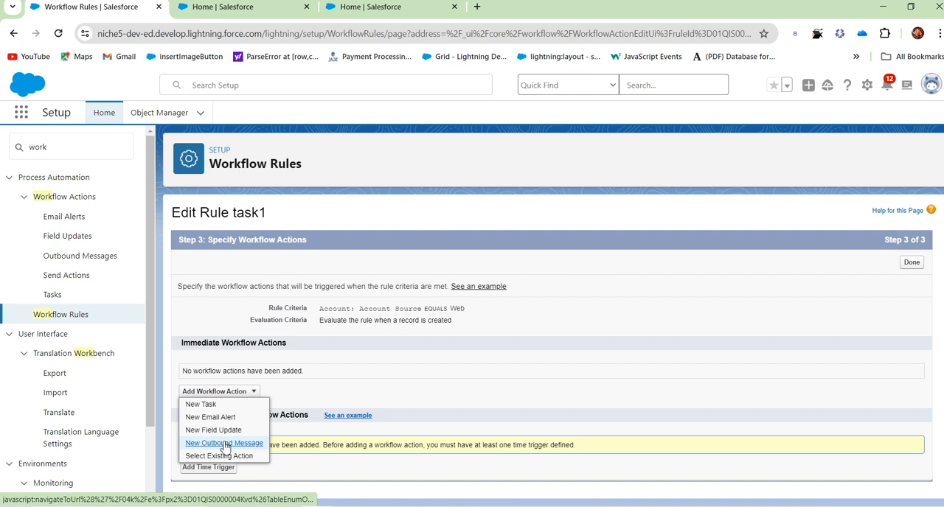
left_click(213, 406)
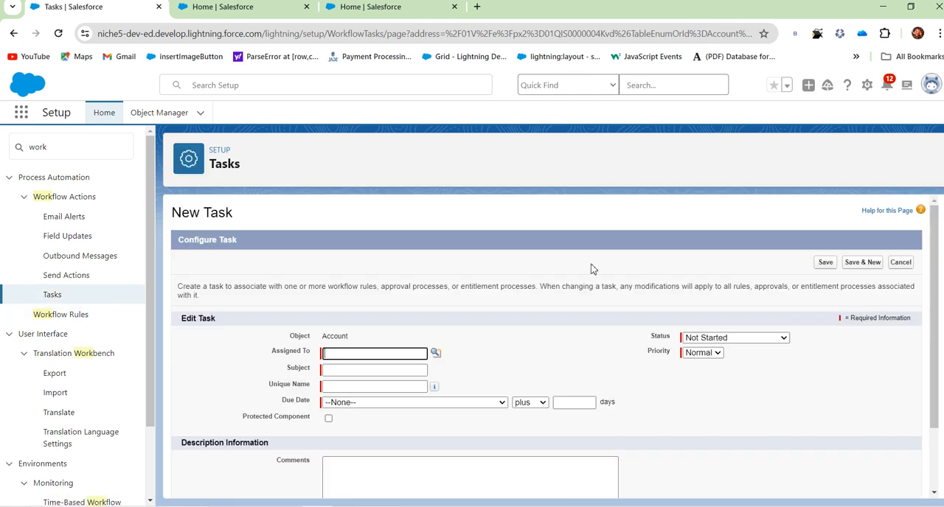
Assign the task to the user test account and set its subject to "remainder call" with unique name remainder_call.
left_click(436, 354)
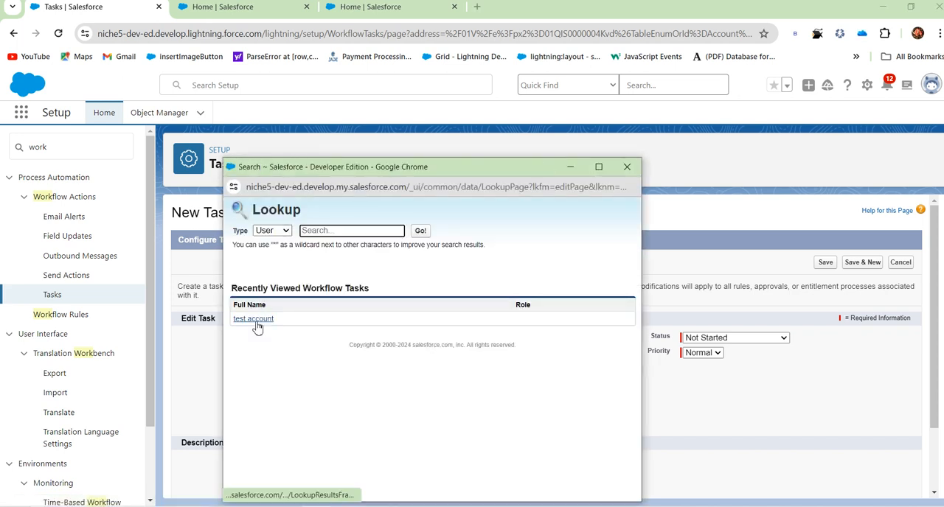
left_click(287, 231)
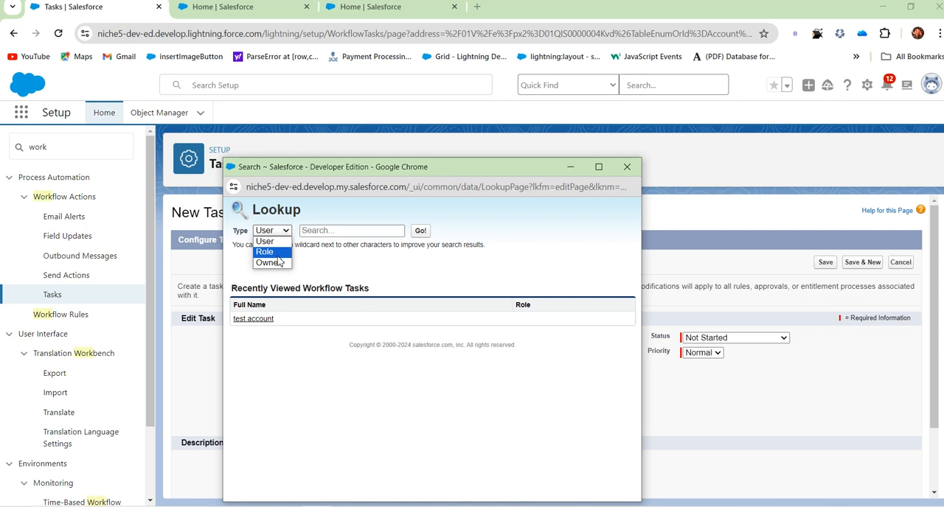
left_click(278, 244)
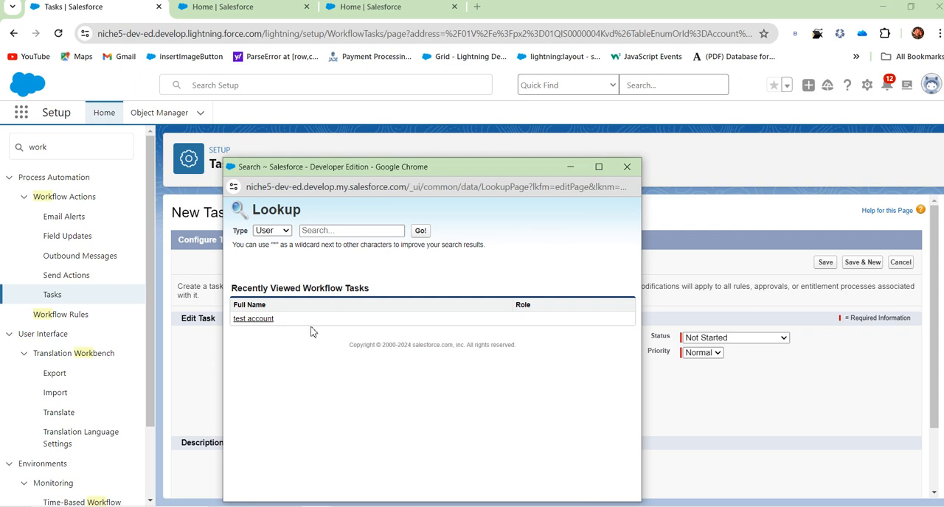
left_click(263, 321)
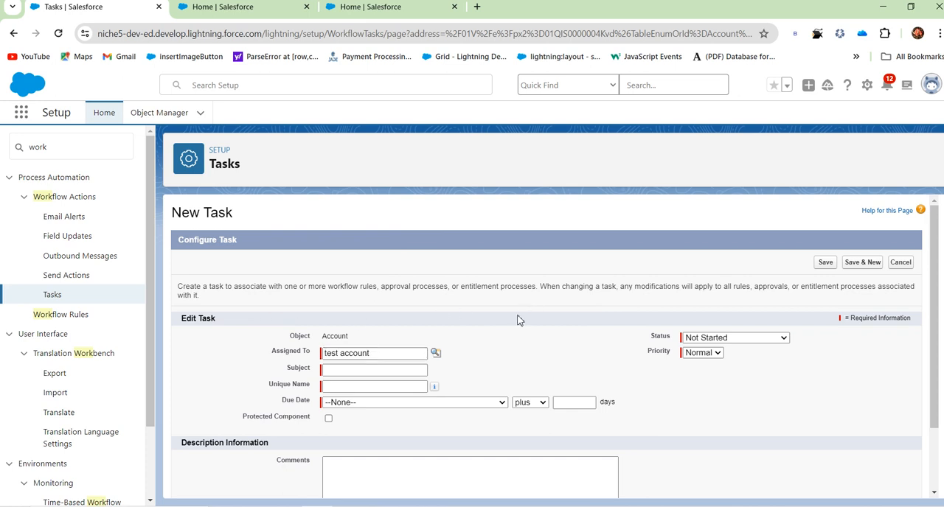
left_click(376, 369)
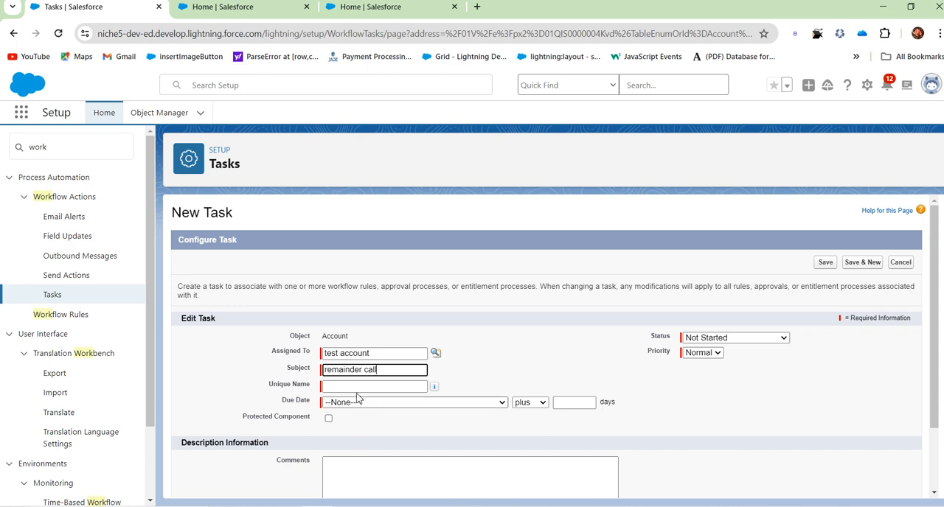
left_click(360, 385)
Set the task's due date to Account: Created Date plus 7 days.
left_click(368, 403)
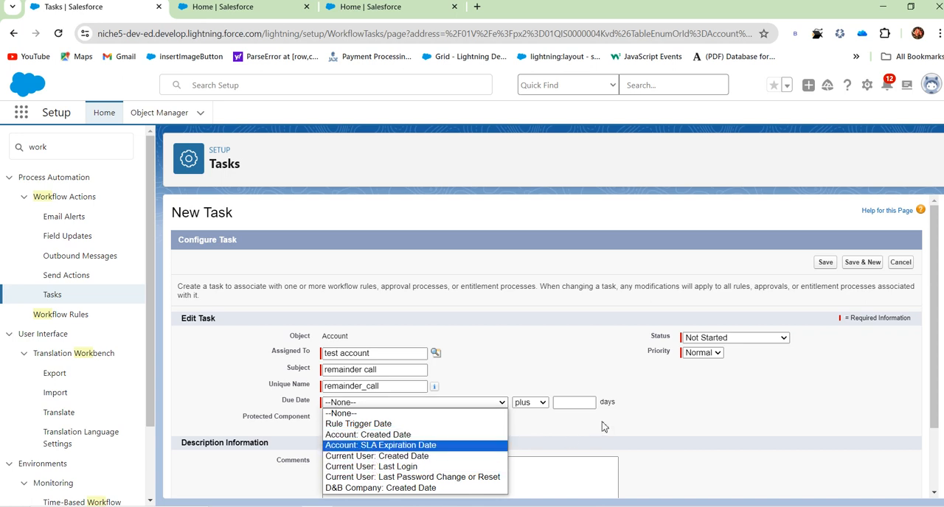
key("Up")
key("Up")
key("Down")
key("Return")
left_click(573, 404)
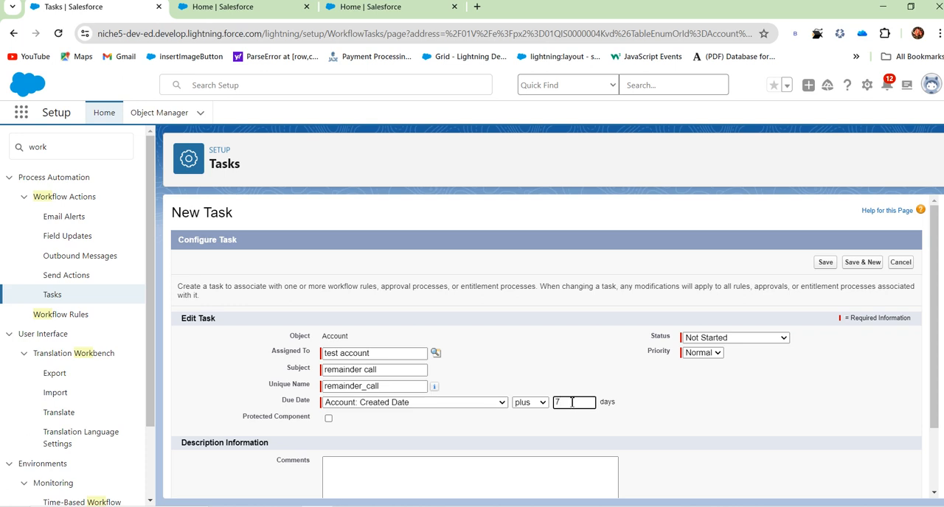
left_click(417, 416)
Keep the task's status as Not Started and priority as Normal, and save the task.
left_click(756, 338)
left_click(756, 338)
left_click(699, 355)
left_click(699, 355)
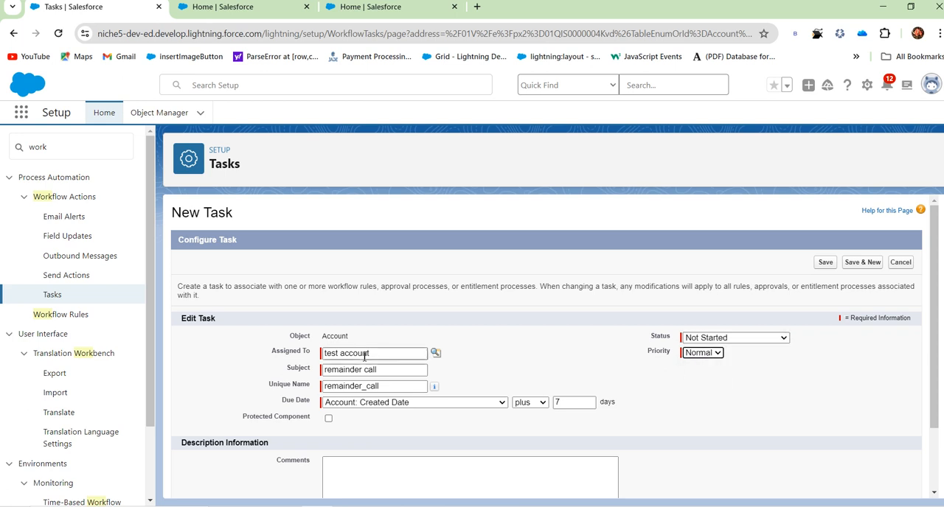
scroll(498, 413, "down", 1)
scroll(878, 402, "up", 1)
left_click(824, 264)
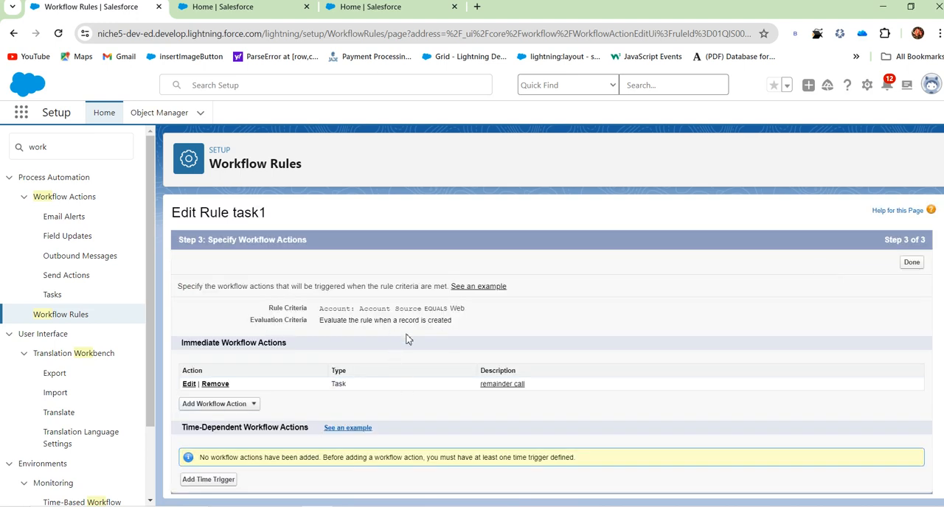
Review the rule and evaluation criteria, return to the workflow rules list, and activate task1.
left_click_drag(361, 309, 465, 310)
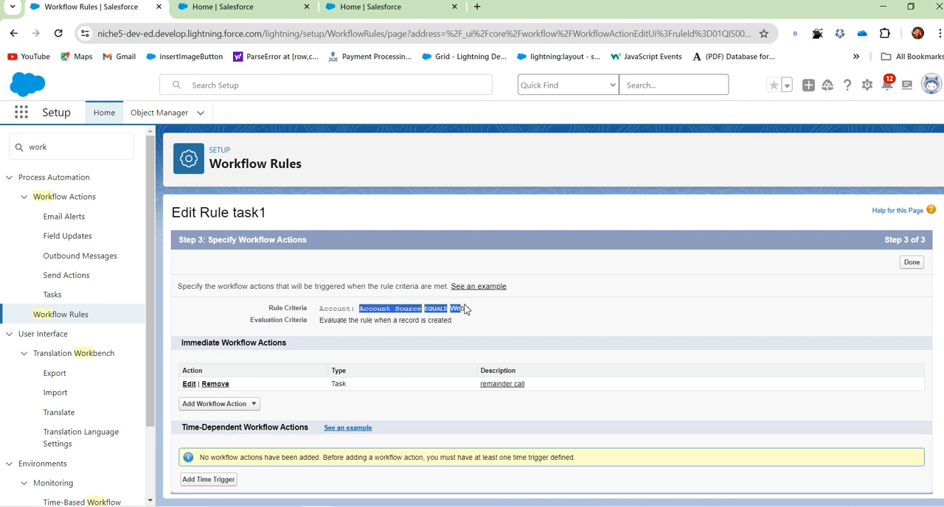
left_click(446, 333)
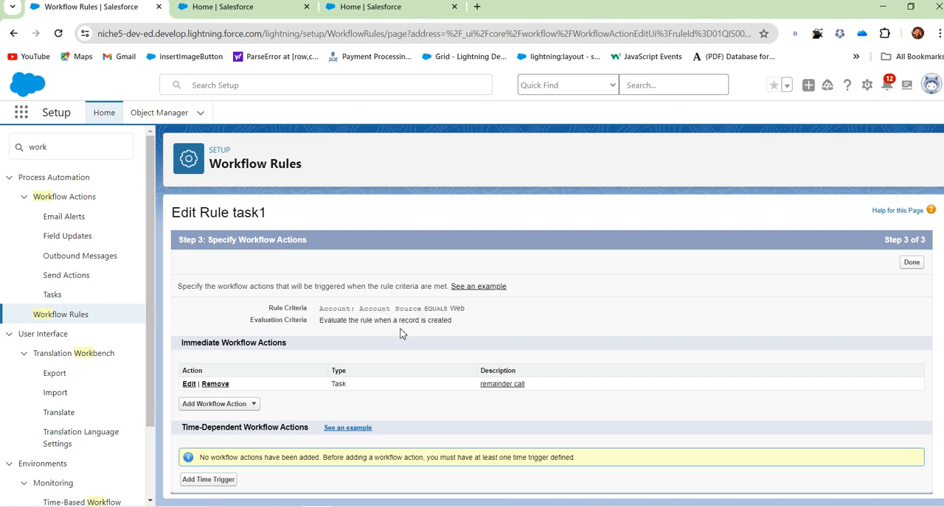
left_click_drag(388, 322, 453, 320)
left_click(65, 322)
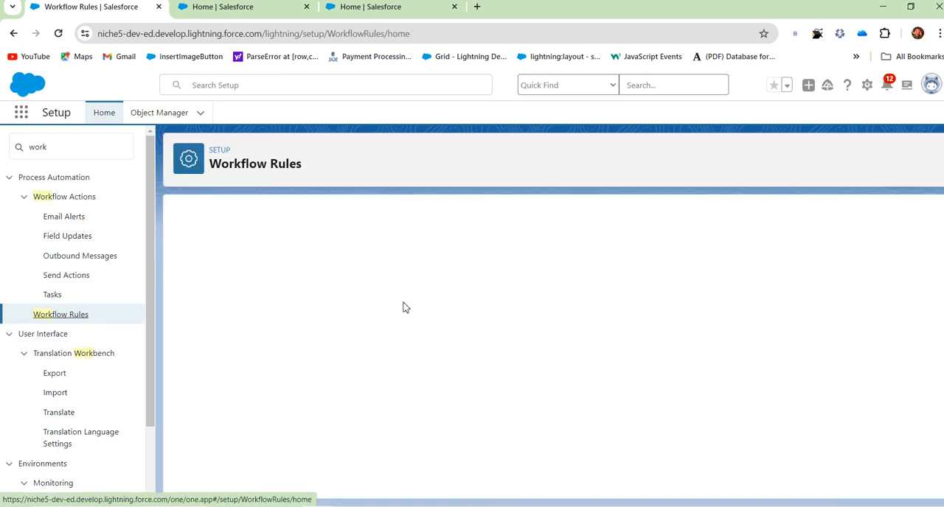
scroll(402, 310, "down", 2)
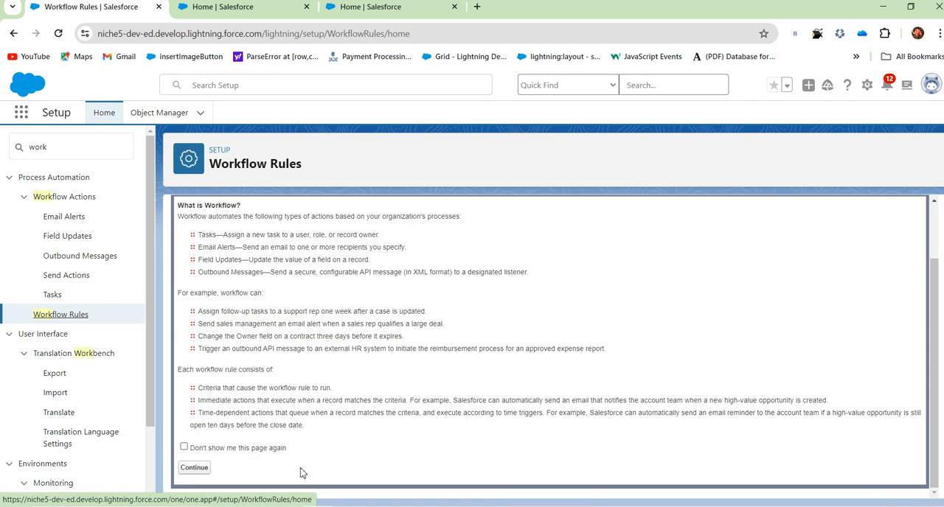
left_click(194, 467)
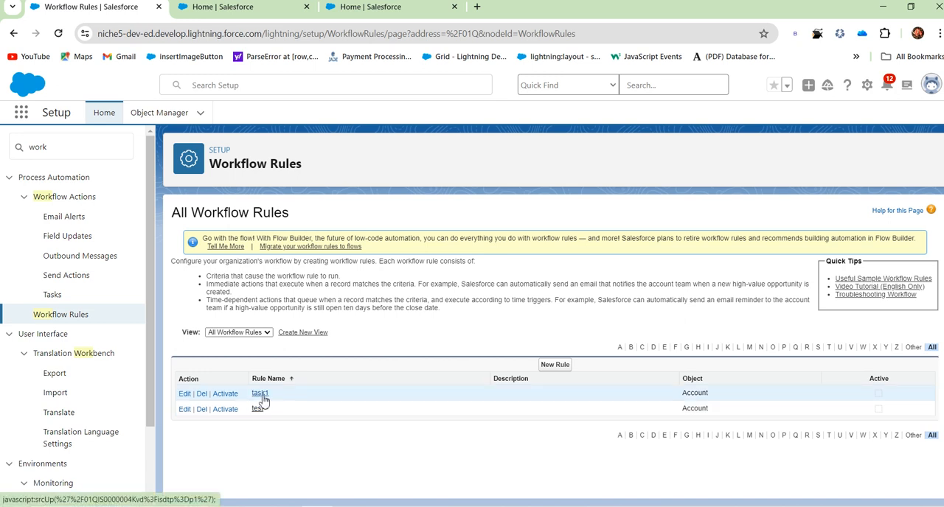
left_click(225, 395)
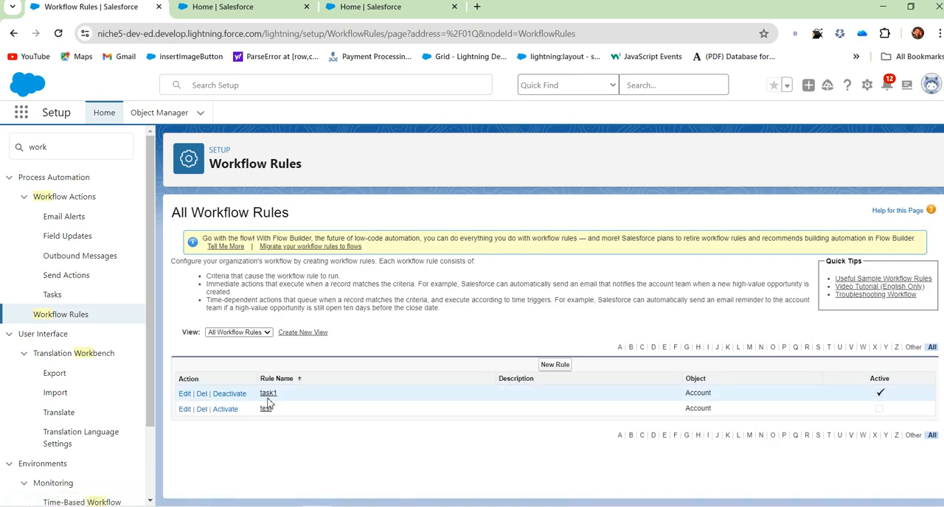
Open the Sales app in the second browser tab and go to its Accounts list.
left_click(234, 9)
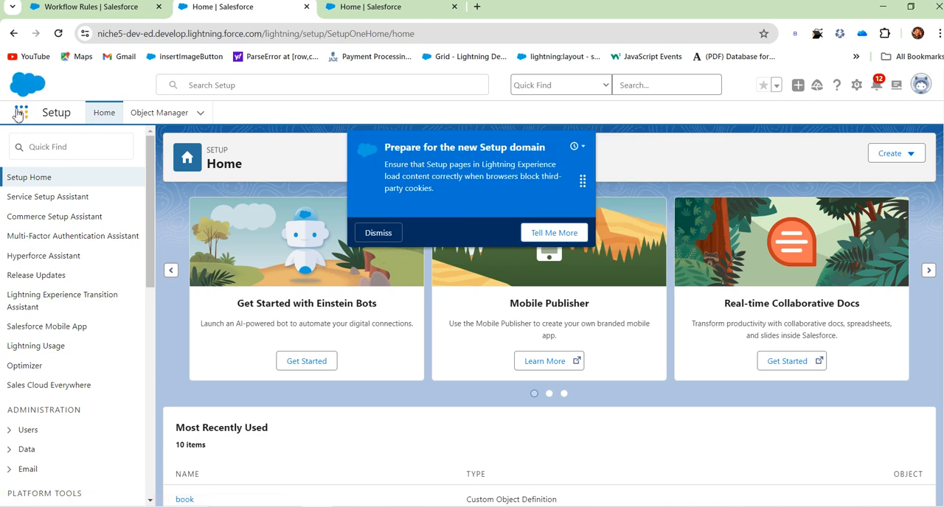
left_click(18, 115)
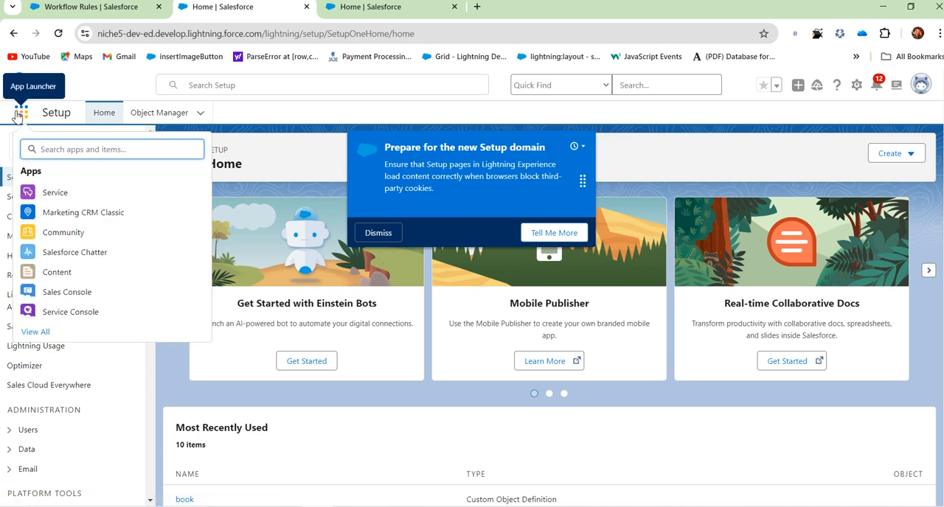
type("sal")
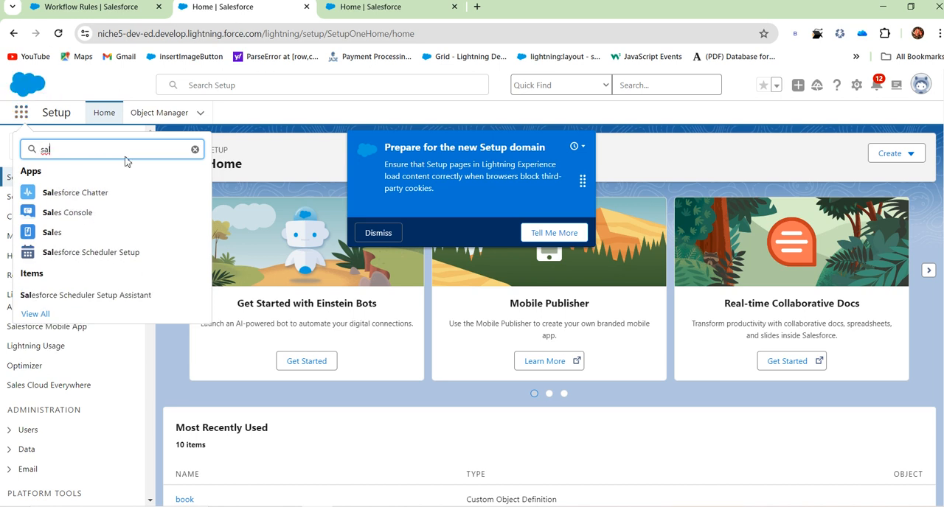
left_click(58, 233)
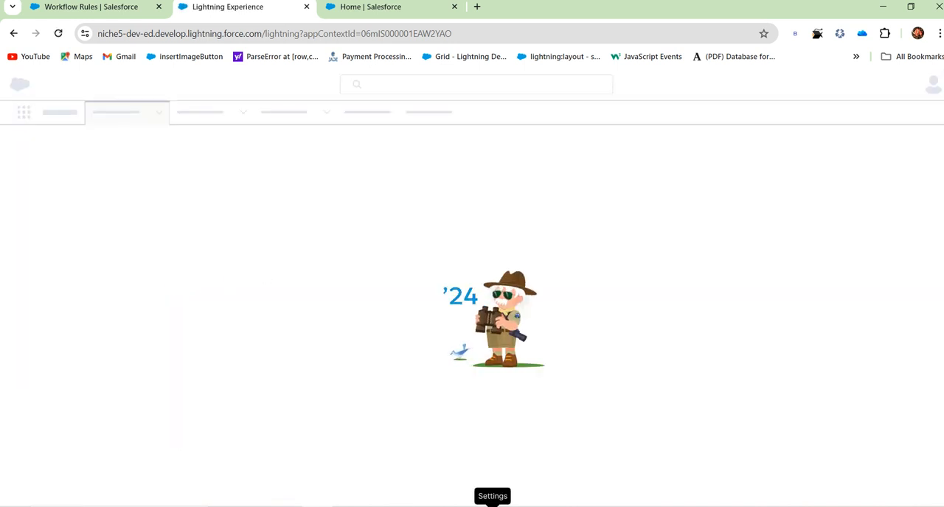
left_click(493, 506)
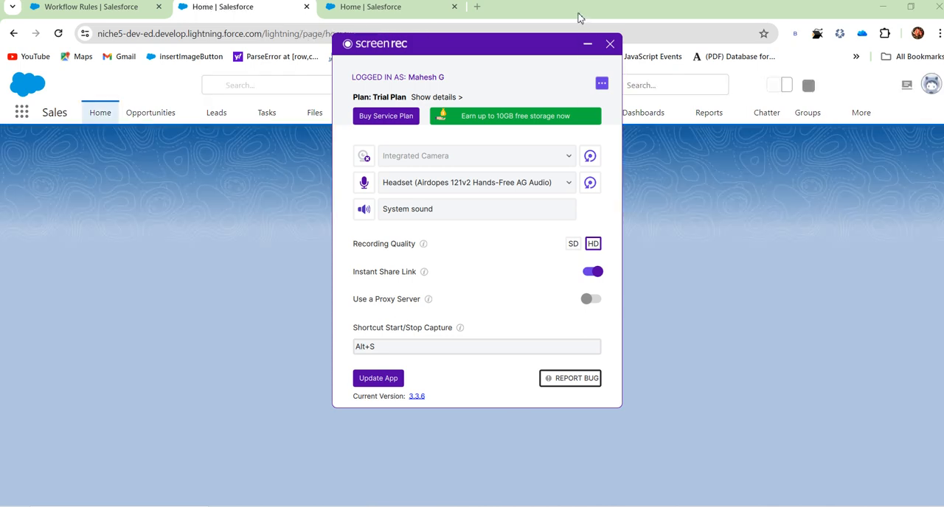
left_click(588, 43)
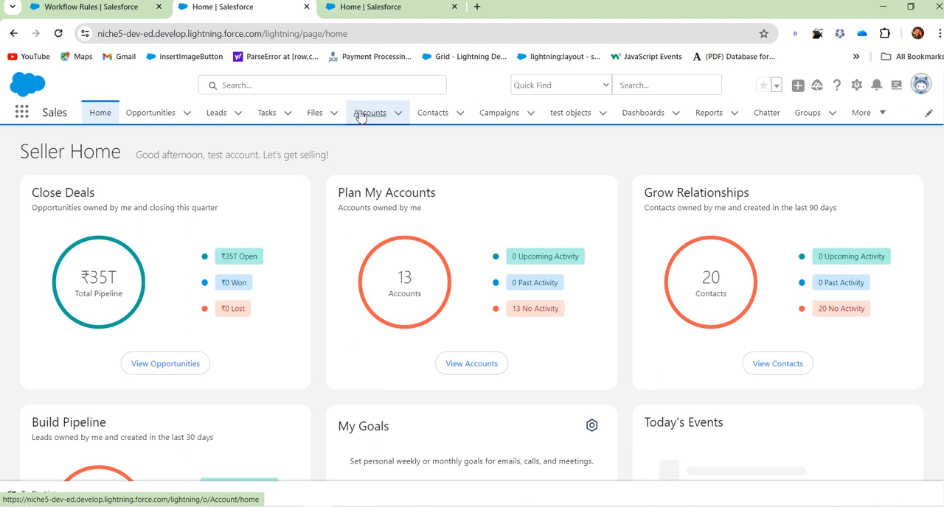
left_click(361, 117)
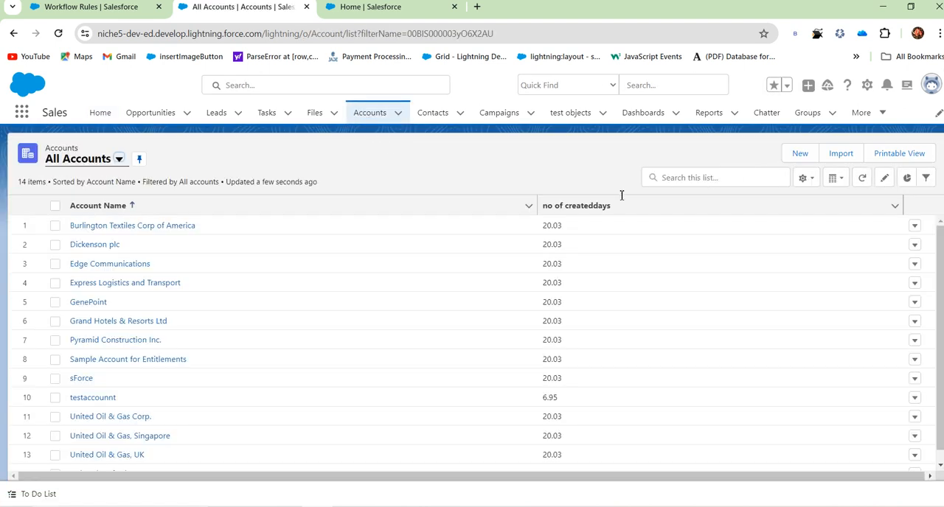
Start a new account and enter "workflowrule test" as its account name.
left_click(797, 153)
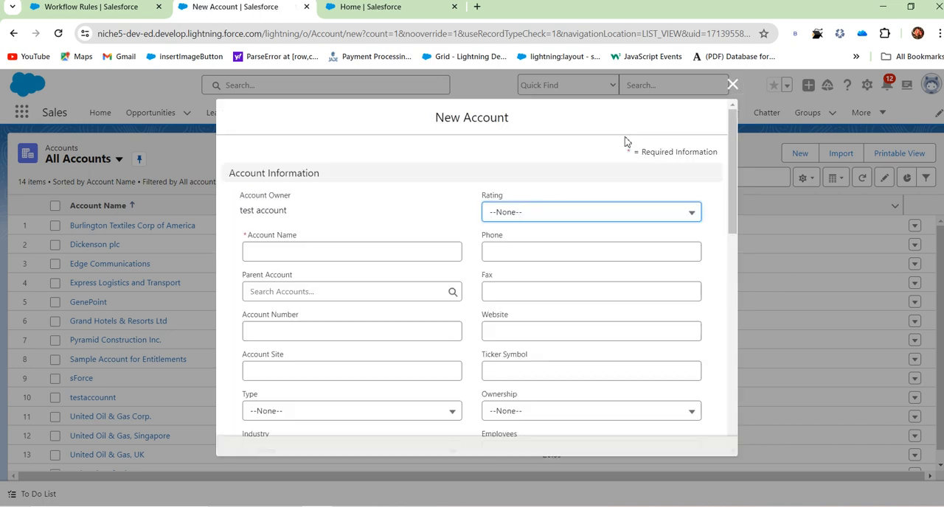
left_click(268, 253)
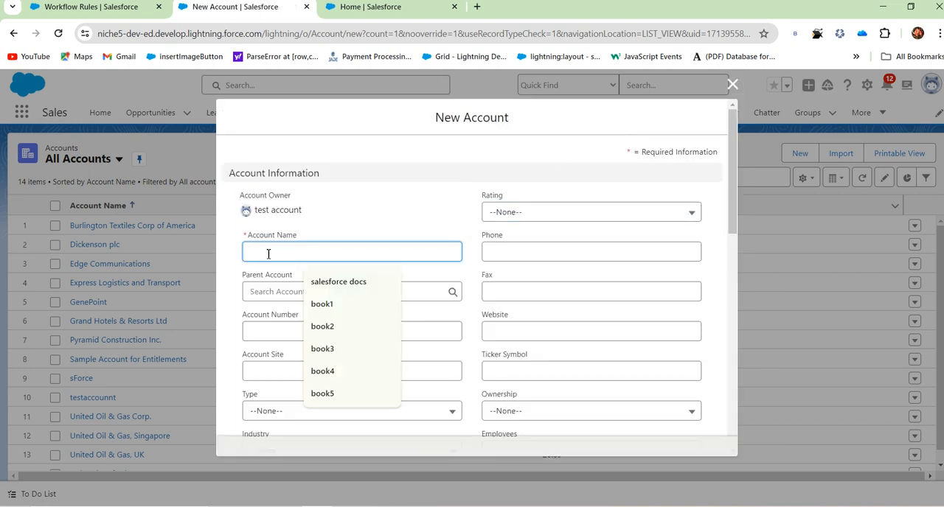
type("workflow")
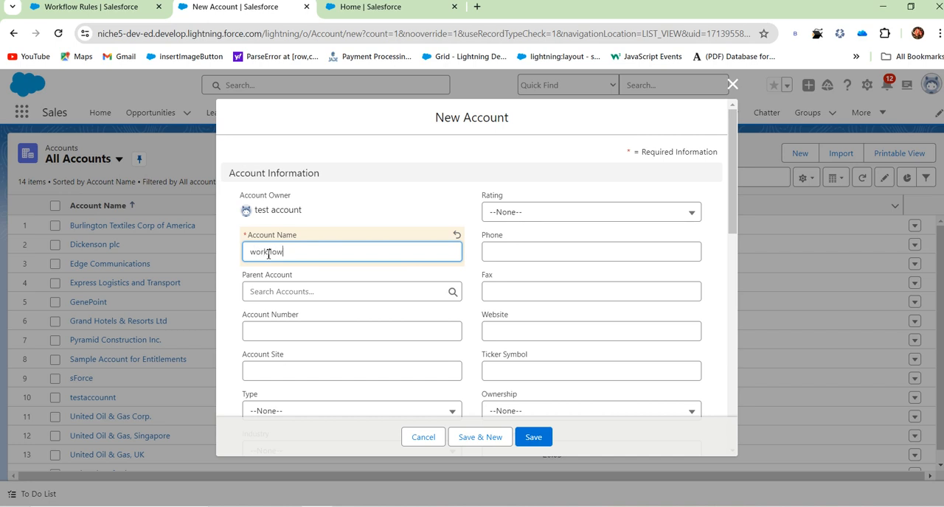
type("rules")
key("BackSpace")
key("BackSpace")
Look through all sections of the New Account form for the Account Source field.
scroll(318, 274, "down", 2)
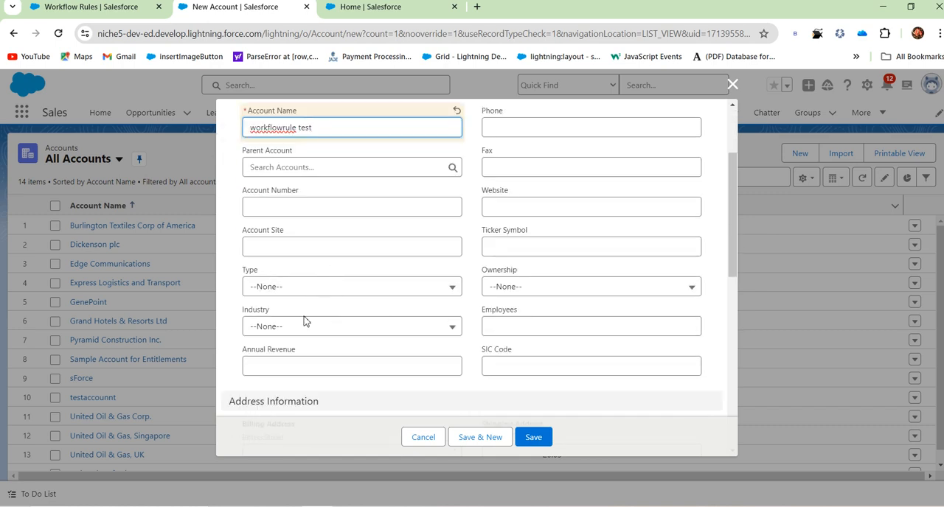
scroll(305, 333, "down", 1)
scroll(305, 333, "down", 1)
scroll(547, 287, "up", 3)
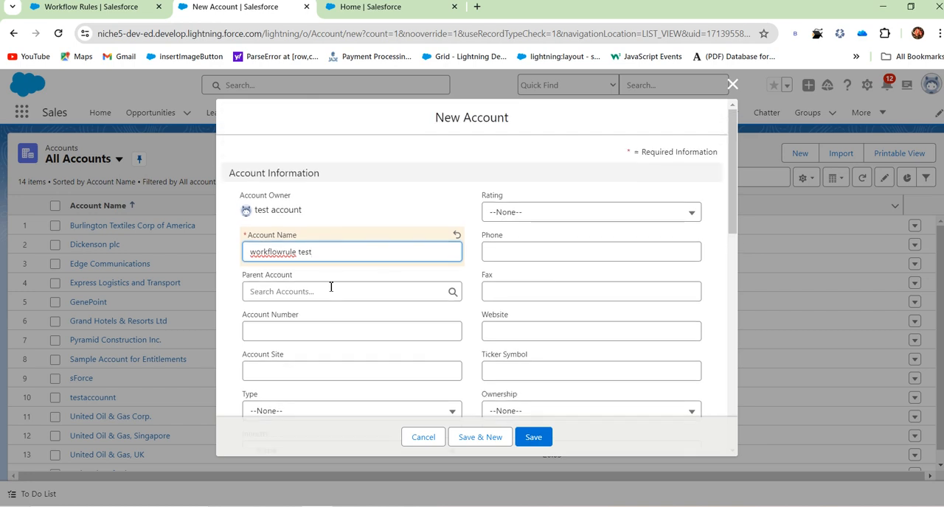
scroll(330, 291, "down", 6)
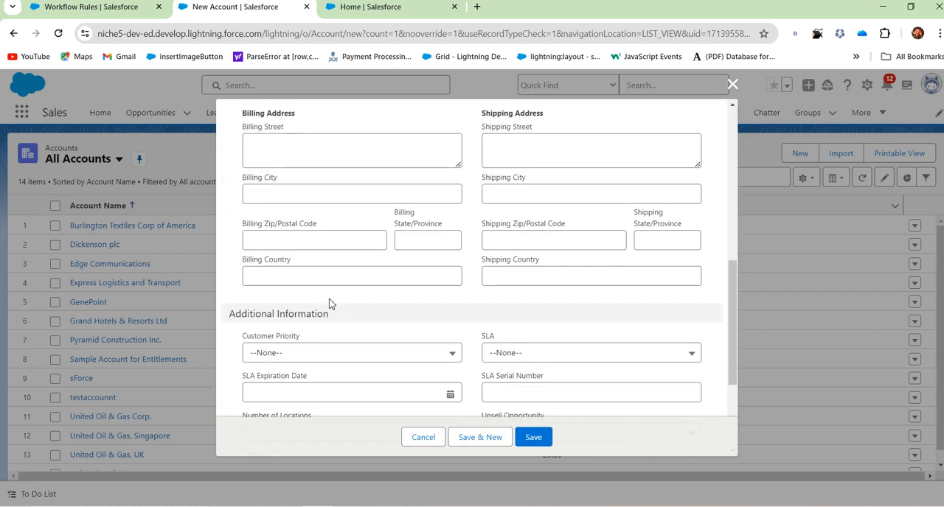
scroll(329, 303, "down", 1)
scroll(325, 339, "down", 2)
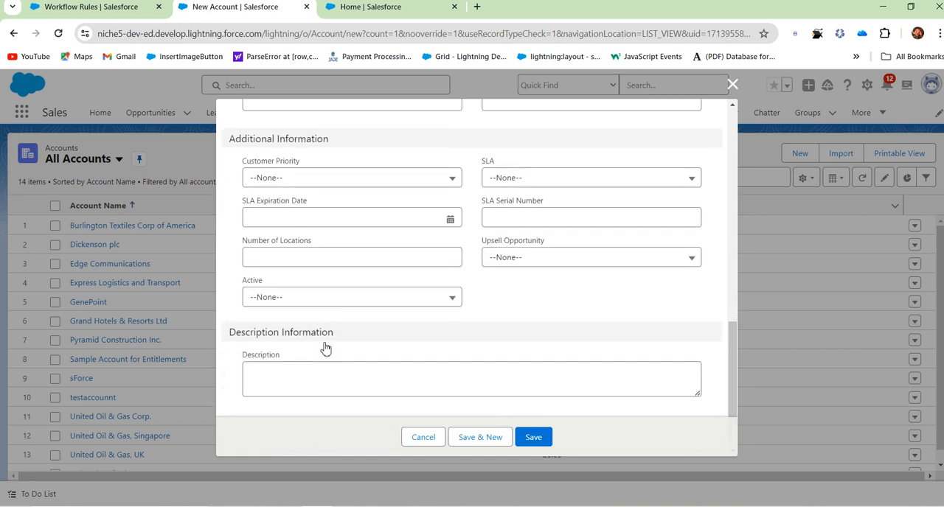
scroll(465, 298, "up", 2)
scroll(466, 298, "up", 3)
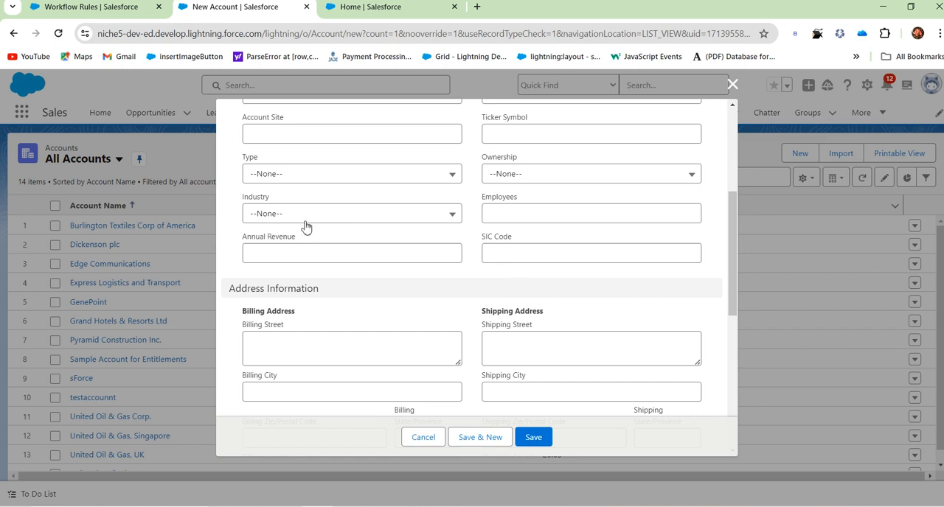
scroll(435, 301, "up", 2)
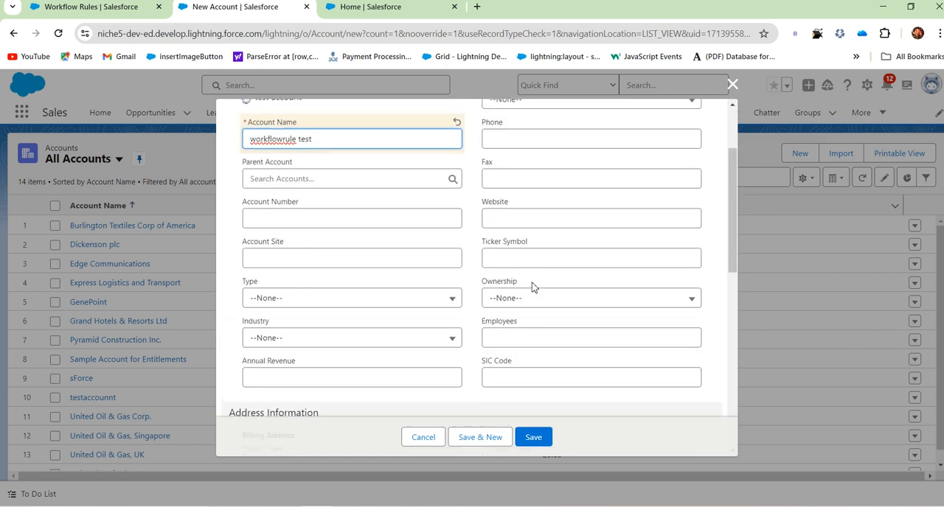
scroll(537, 246, "up", 1)
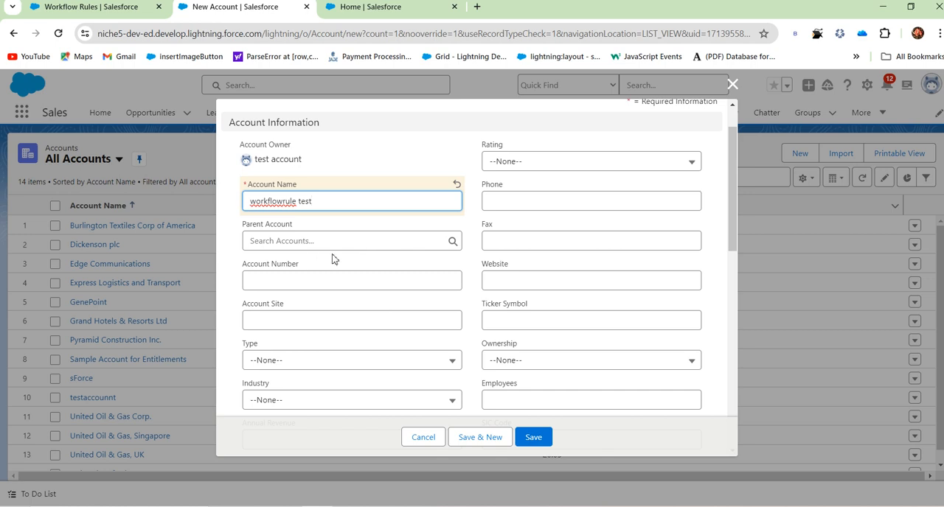
scroll(335, 262, "down", 1)
scroll(510, 329, "down", 2)
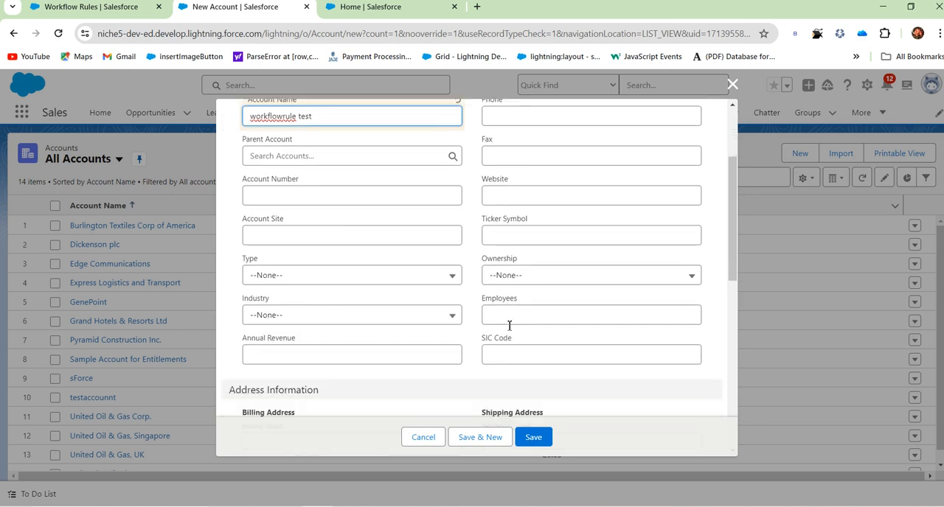
scroll(336, 327, "down", 2)
scroll(335, 327, "up", 2)
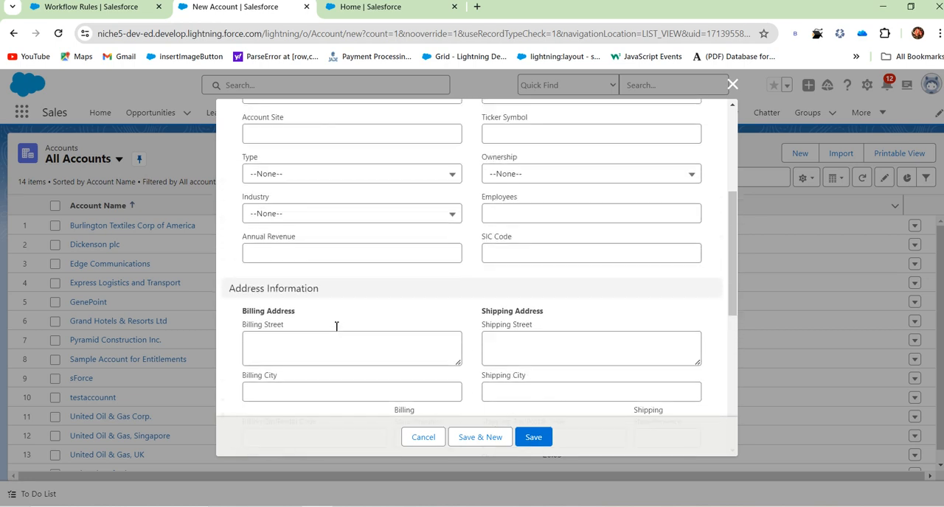
scroll(405, 259, "up", 1)
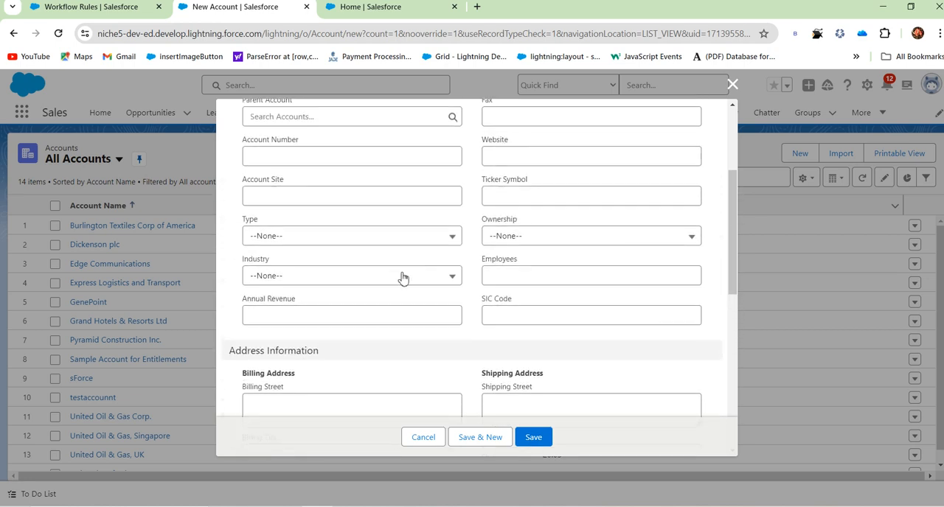
Check the Type field and go through the New Account form's sections again for an account source field.
left_click(300, 237)
left_click(301, 238)
scroll(316, 217, "up", 1)
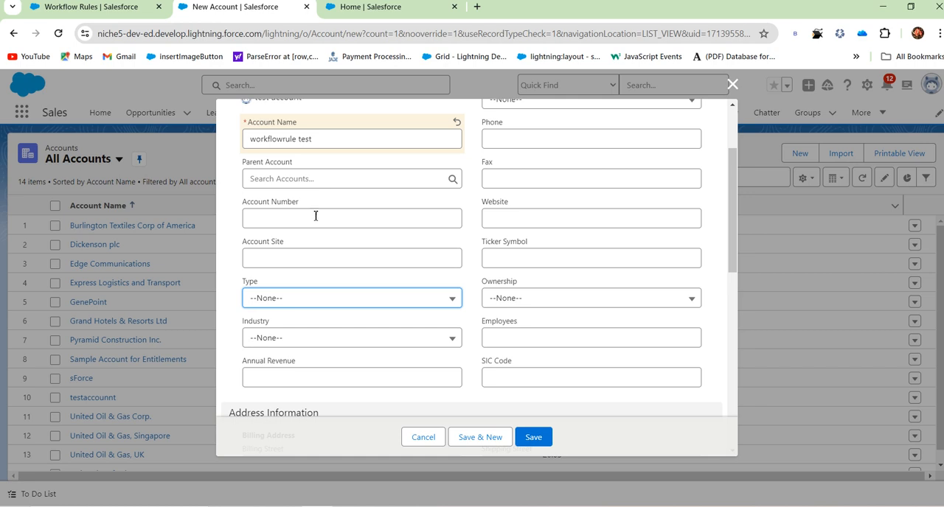
scroll(533, 140, "up", 2)
scroll(532, 187, "down", 2)
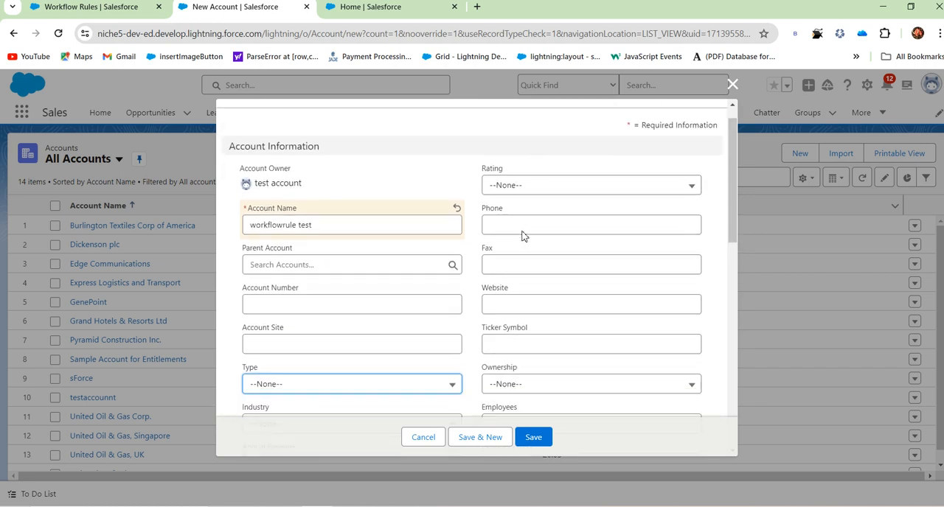
scroll(524, 235, "down", 2)
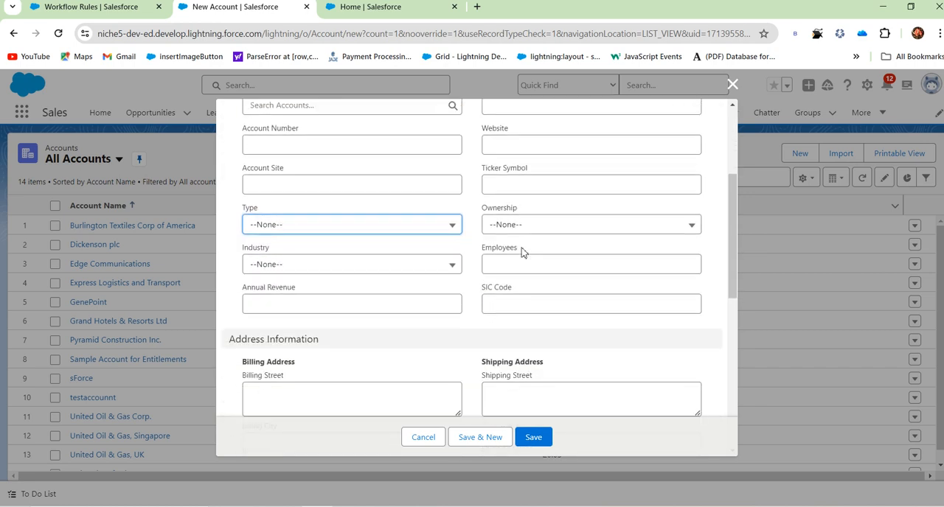
scroll(521, 253, "down", 7)
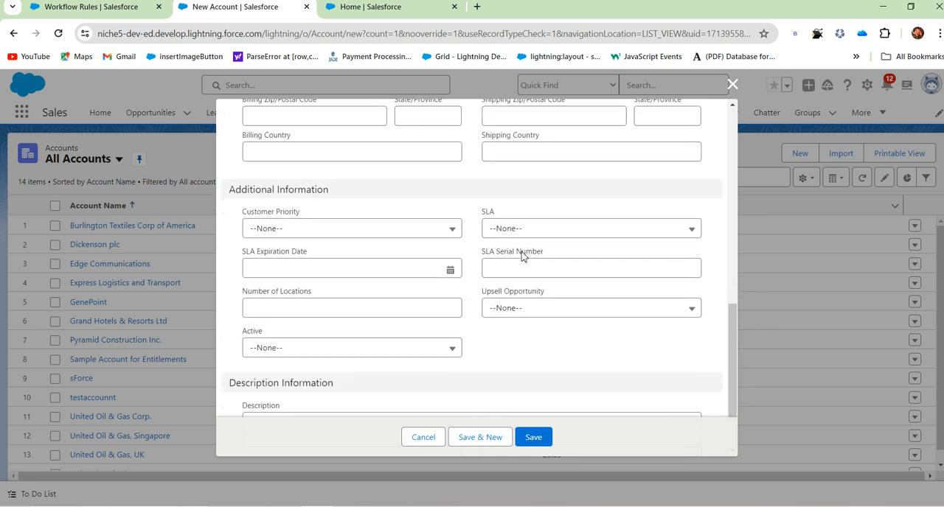
scroll(572, 255, "down", 1)
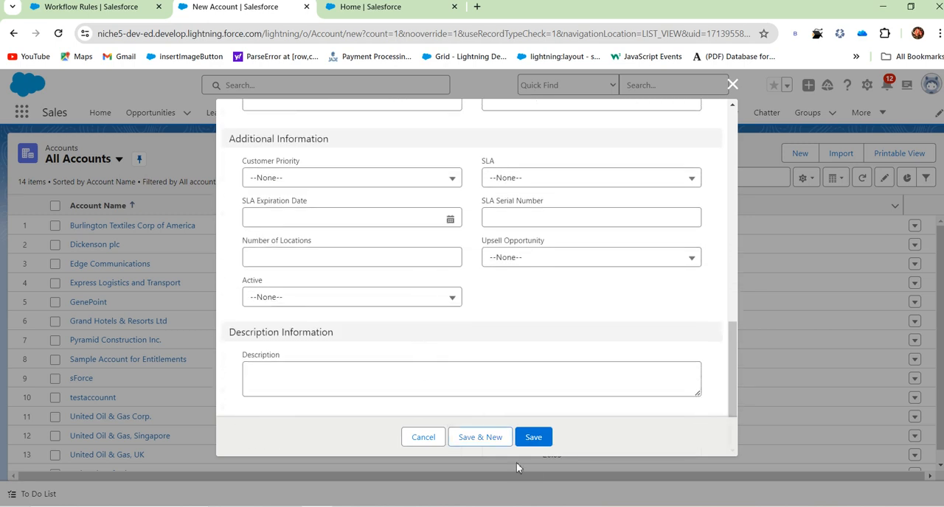
scroll(509, 295, "up", 10)
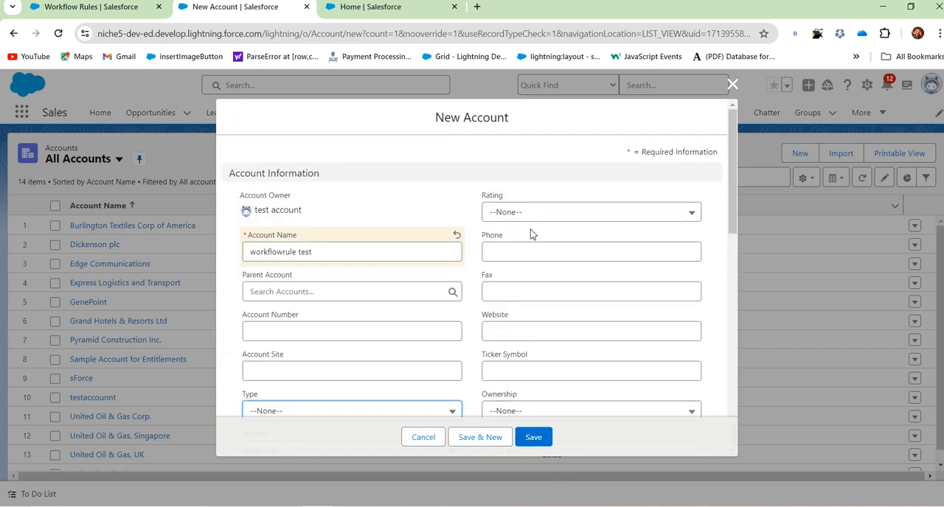
scroll(516, 275, "down", 10)
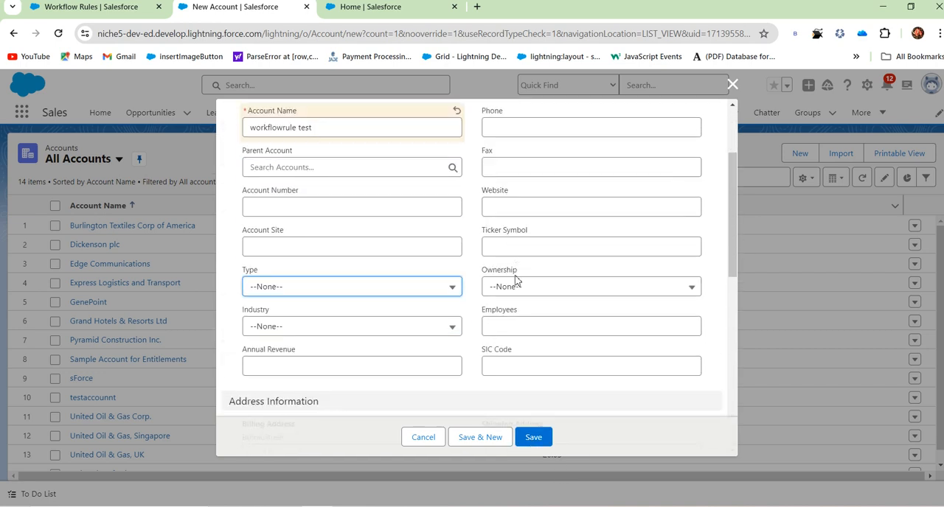
Save the new account and check its related lists and details.
left_click(535, 440)
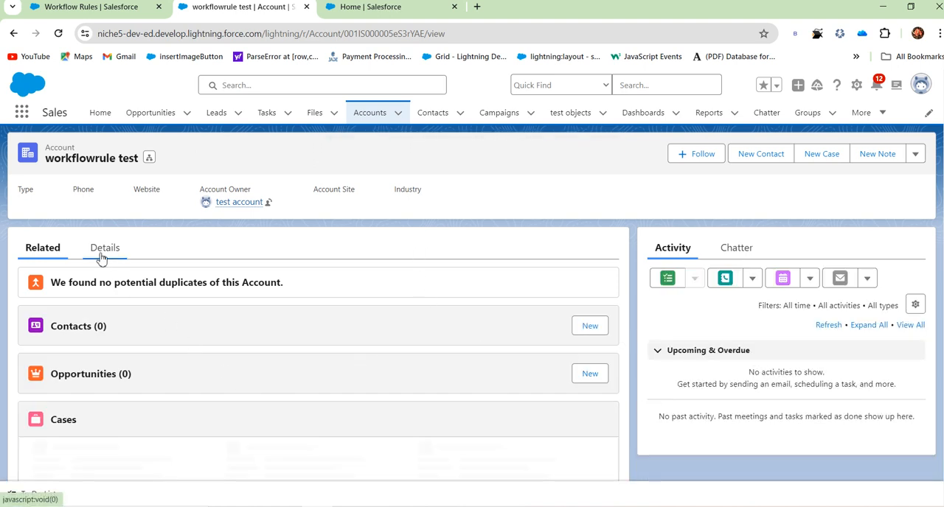
scroll(177, 372, "down", 5)
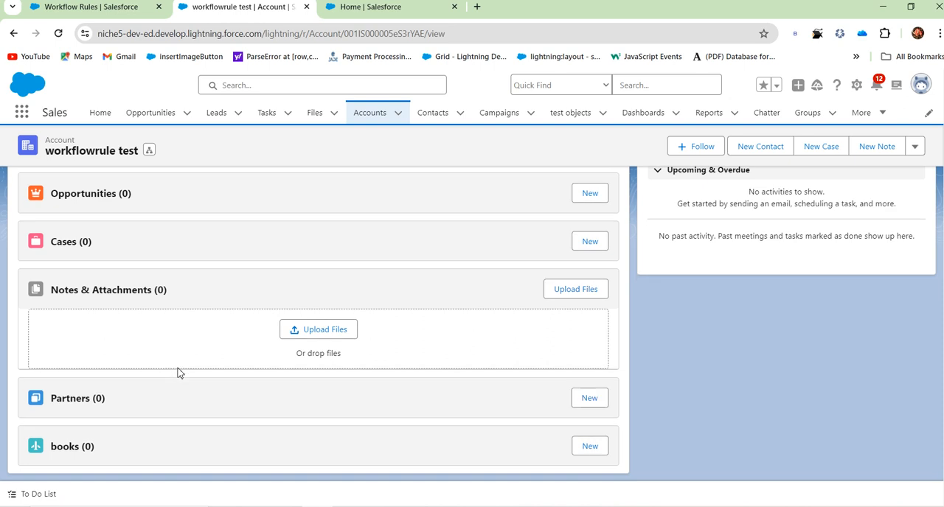
scroll(177, 373, "up", 5)
left_click(109, 250)
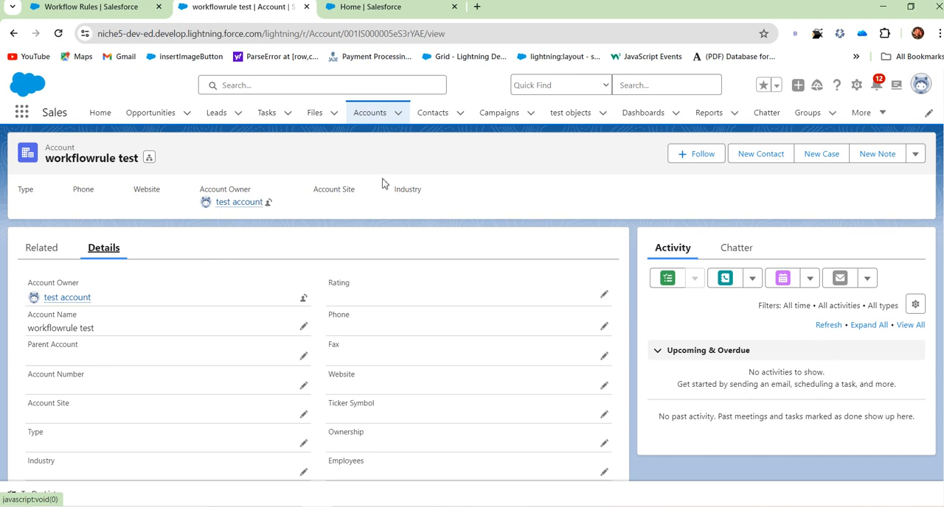
Return to the Accounts list and open the task1 workflow rule in the Setup tab to review its criteria.
left_click(376, 114)
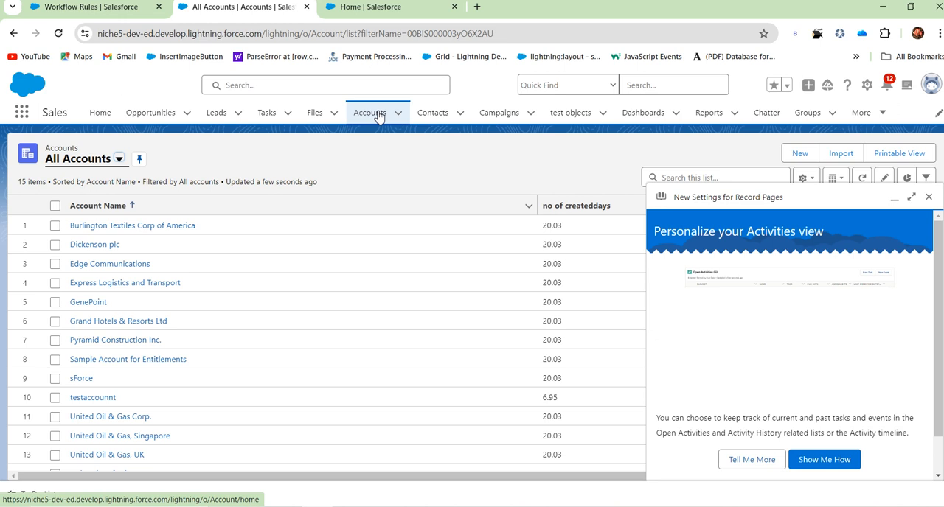
left_click(82, 7)
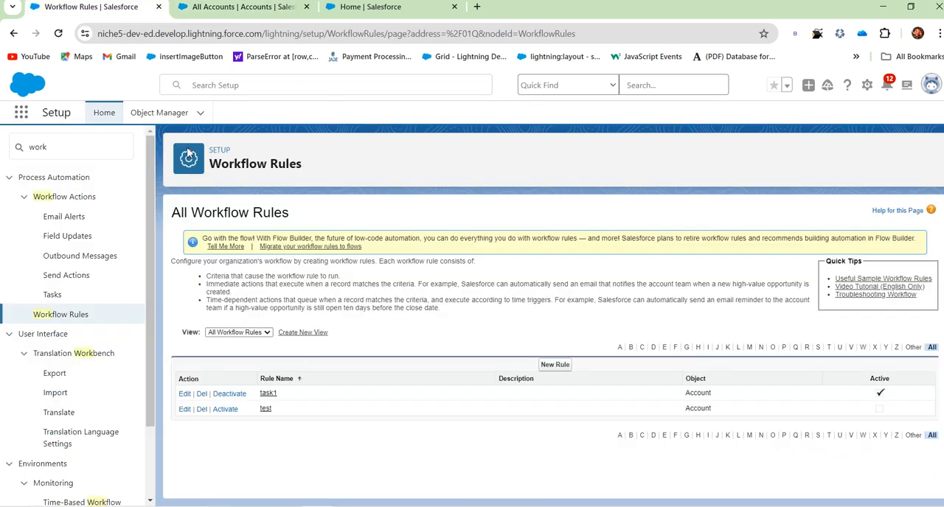
left_click(267, 393)
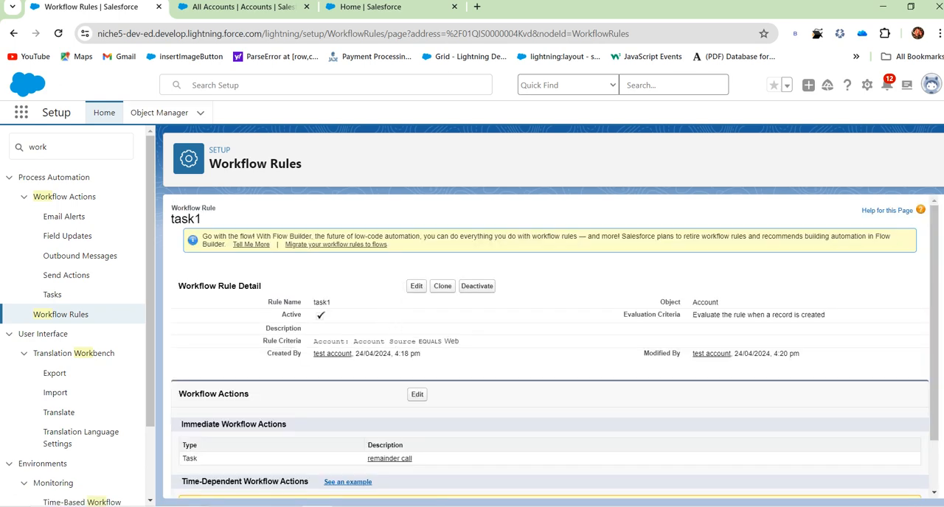
Dismiss the record page settings prompt in the accounts tab and start a new account named "workflowrule test2".
left_click(274, 8)
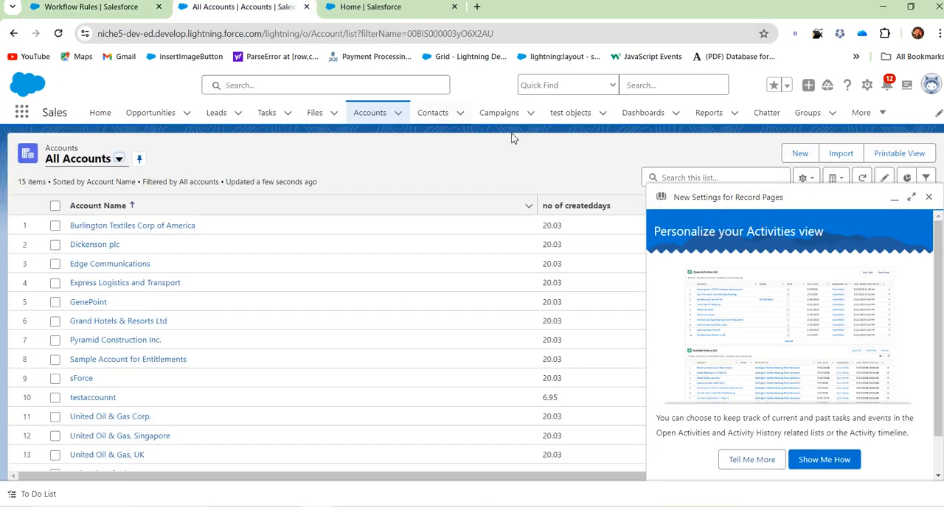
left_click(930, 196)
left_click(800, 153)
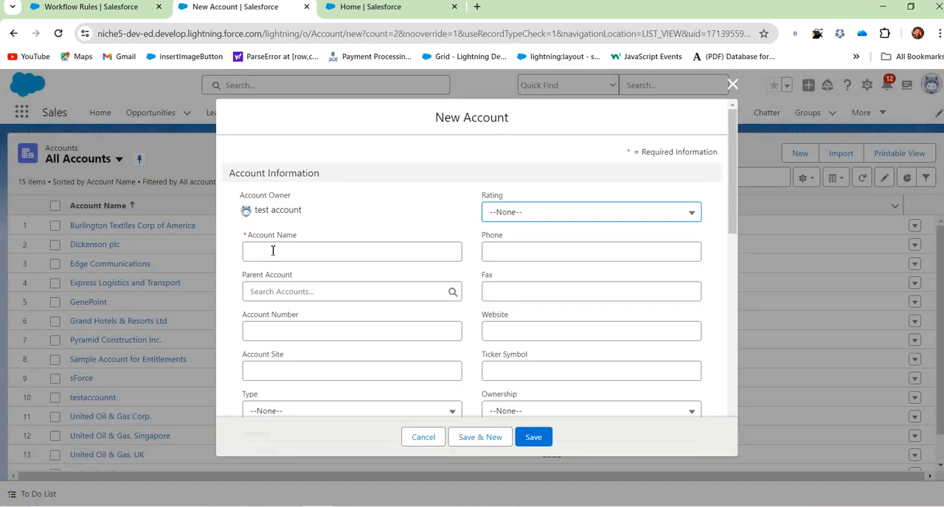
left_click(272, 251)
type("workflowrule")
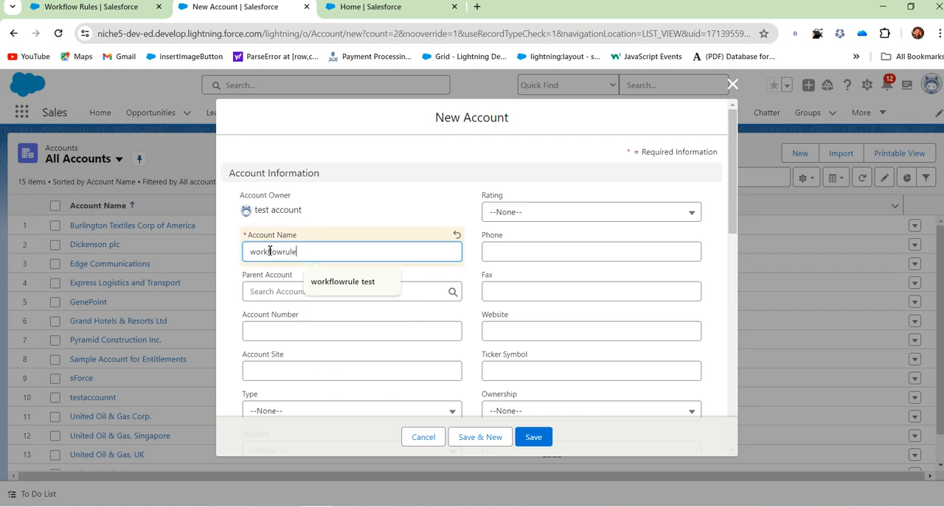
type("test2")
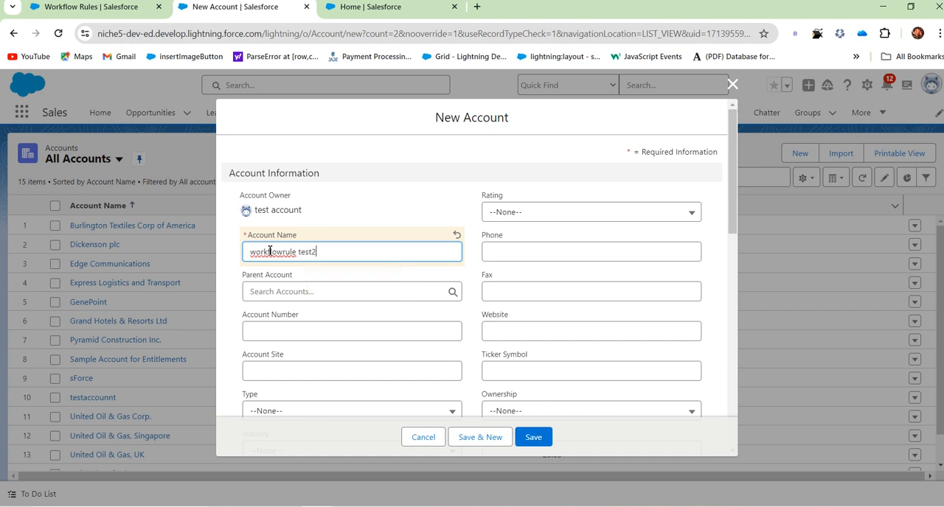
Examine the address, additional and description sections of the second new account's form for a field matching the rule criteria.
scroll(558, 277, "down", 6)
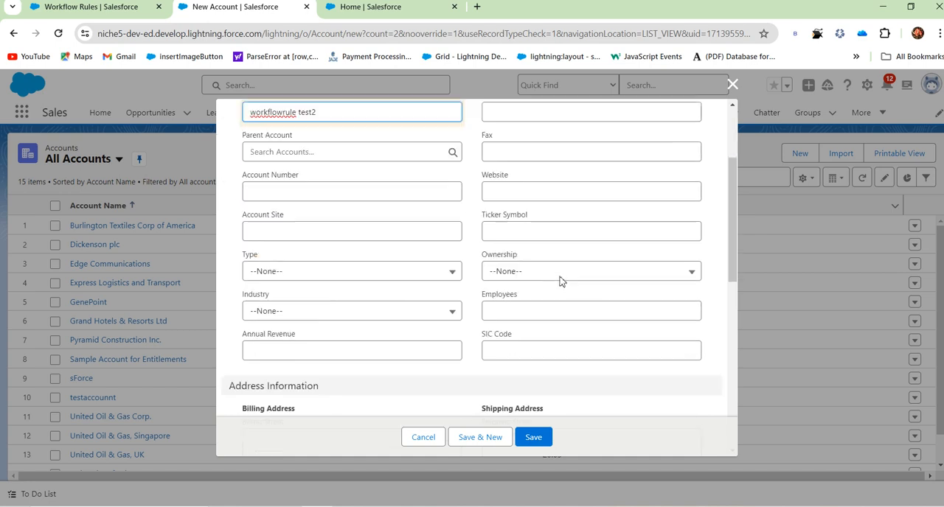
scroll(558, 283, "down", 3)
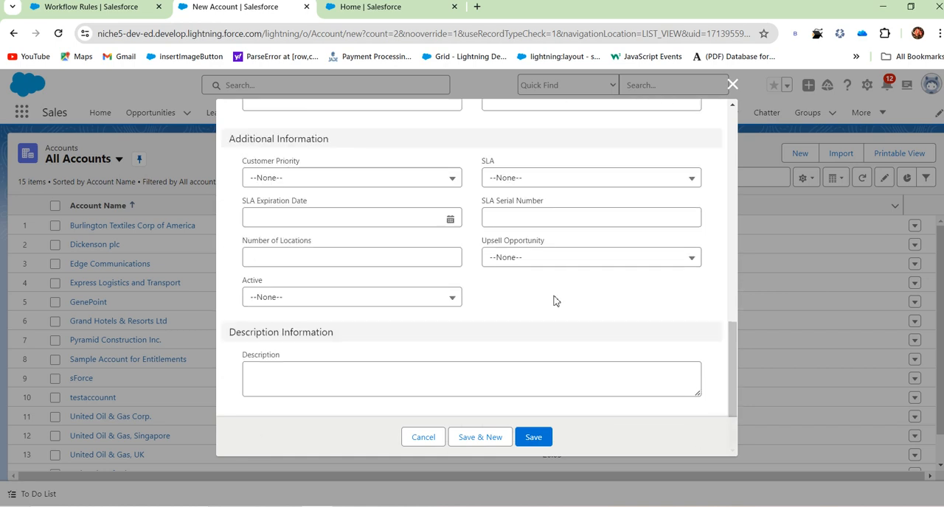
left_click(273, 301)
left_click(558, 318)
scroll(550, 295, "up", 3)
scroll(455, 315, "up", 3)
scroll(624, 313, "down", 2)
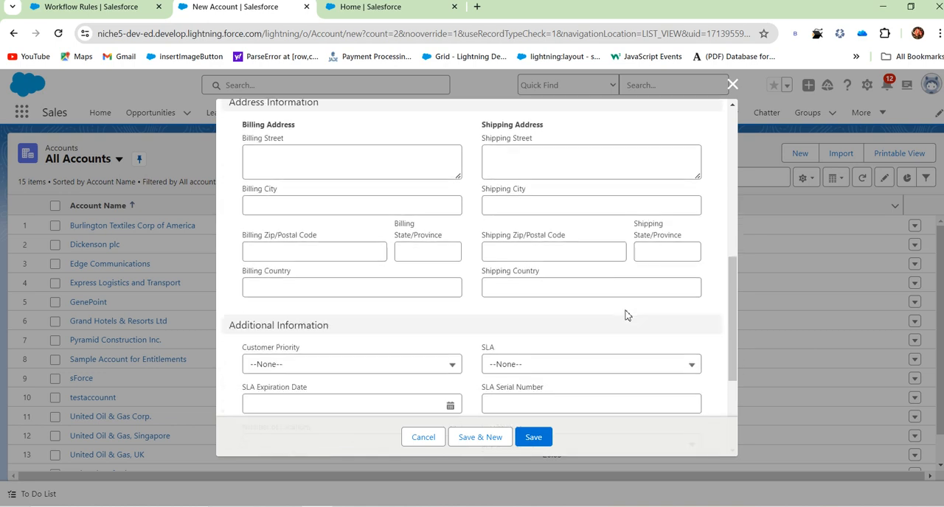
scroll(626, 312, "up", 1)
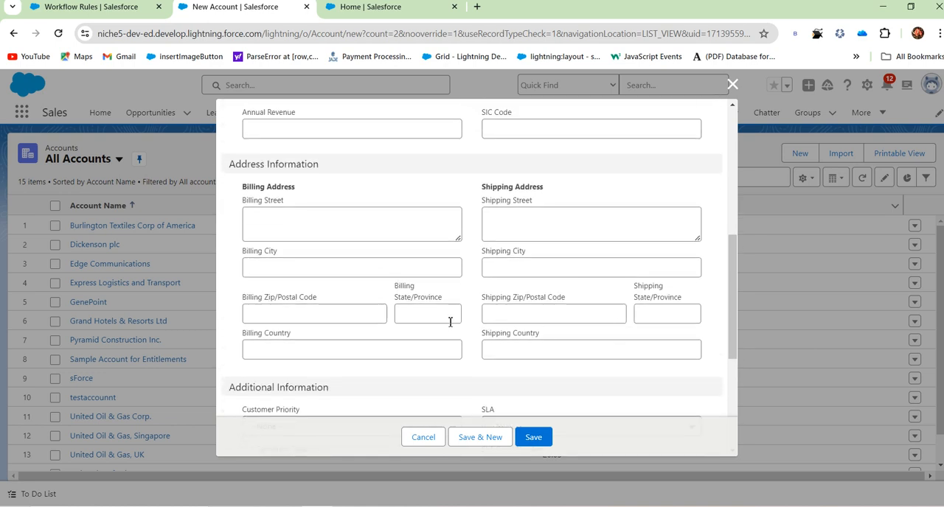
scroll(450, 322, "up", 2)
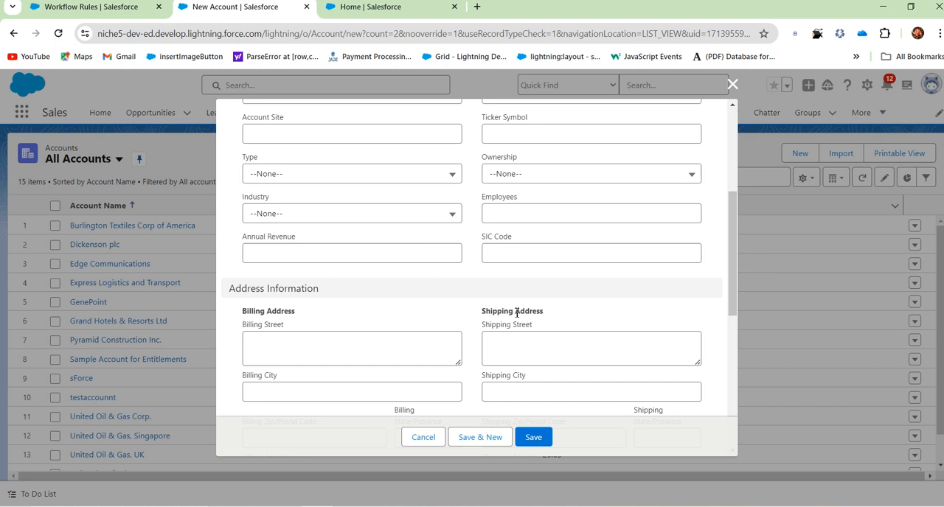
scroll(516, 313, "up", 2)
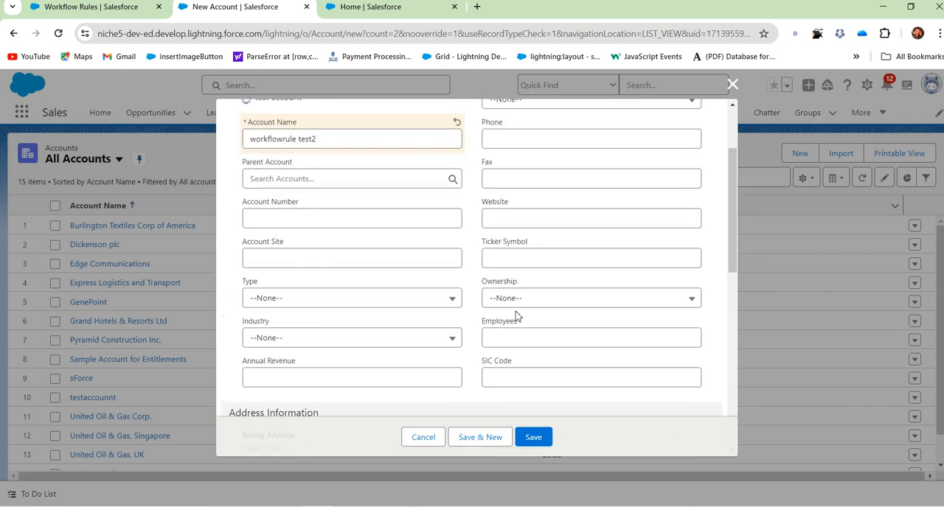
scroll(502, 265, "up", 1)
Open the Account object's Fields & Relationships in Object Manager using the third browser tab.
left_click(384, 8)
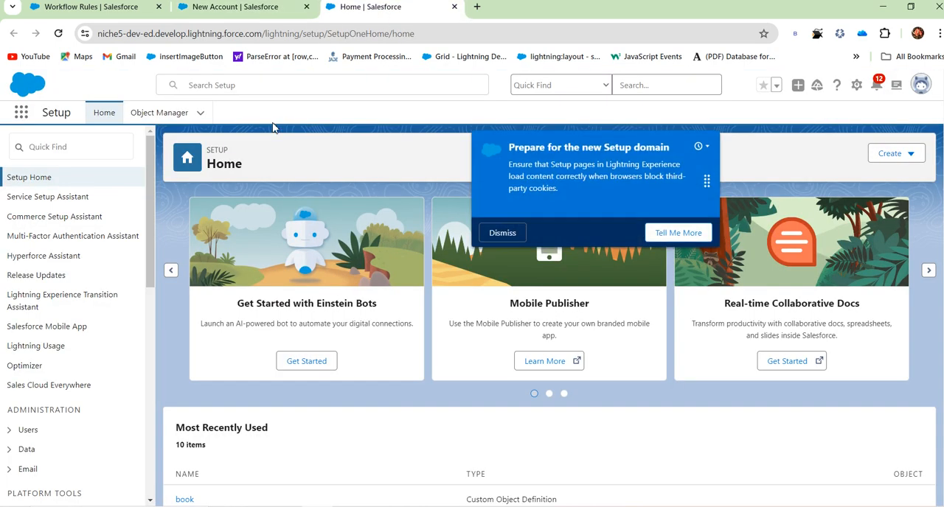
left_click(159, 112)
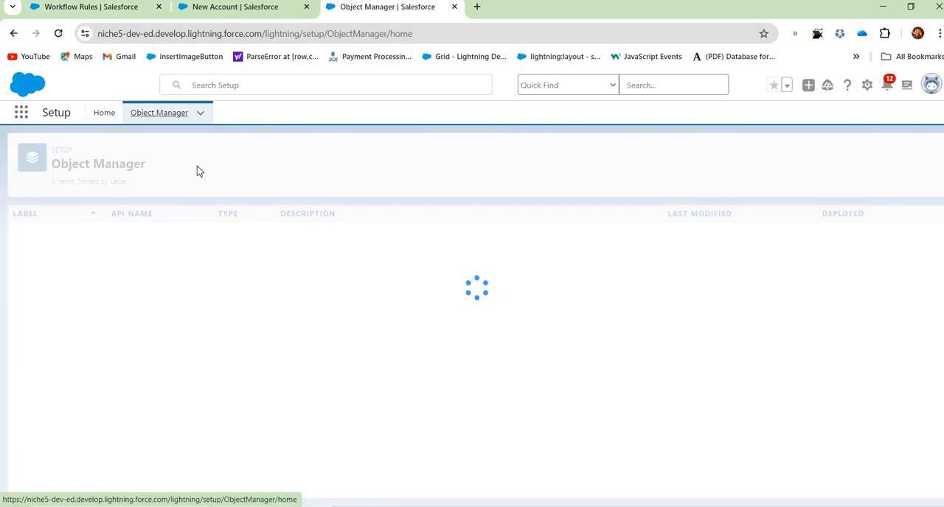
left_click(32, 232)
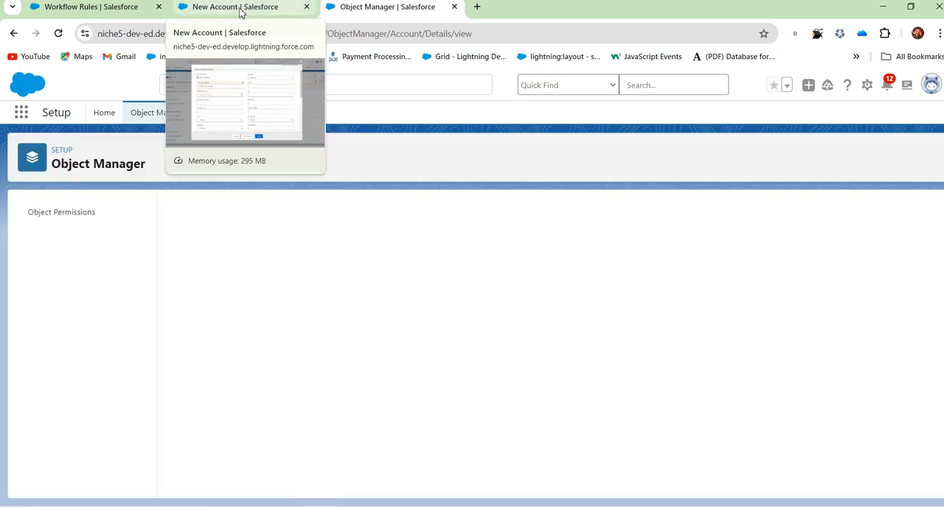
left_click(64, 235)
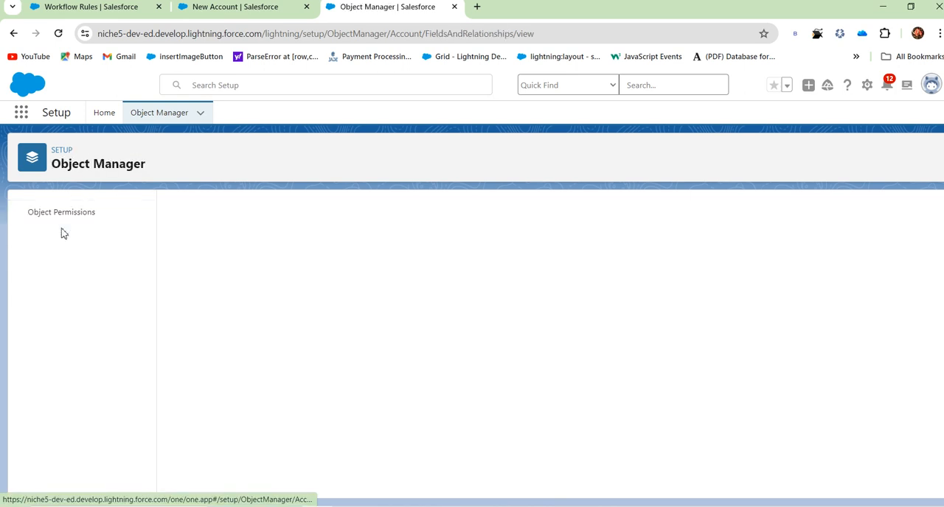
Check the Rating options on the new account form, and open the task1 workflow rule for editing at its rule criteria.
left_click(238, 8)
left_click(520, 166)
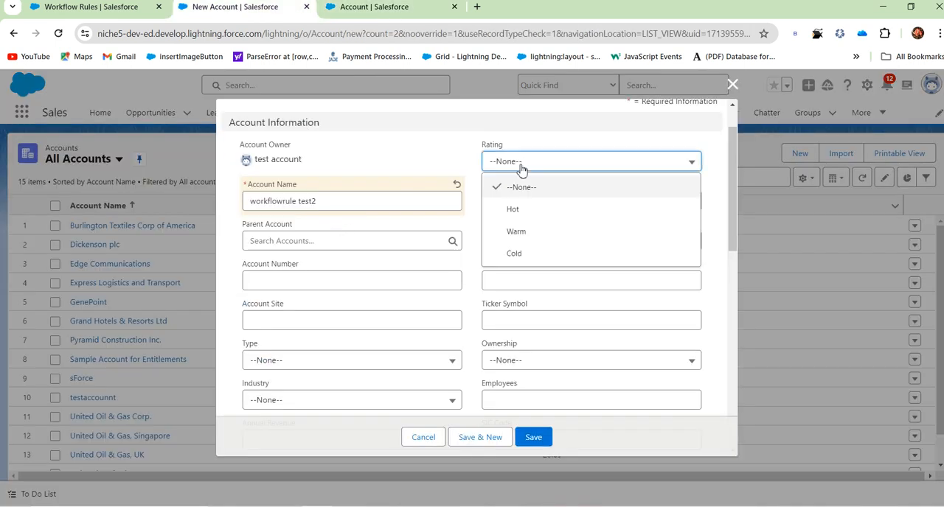
left_click(87, 9)
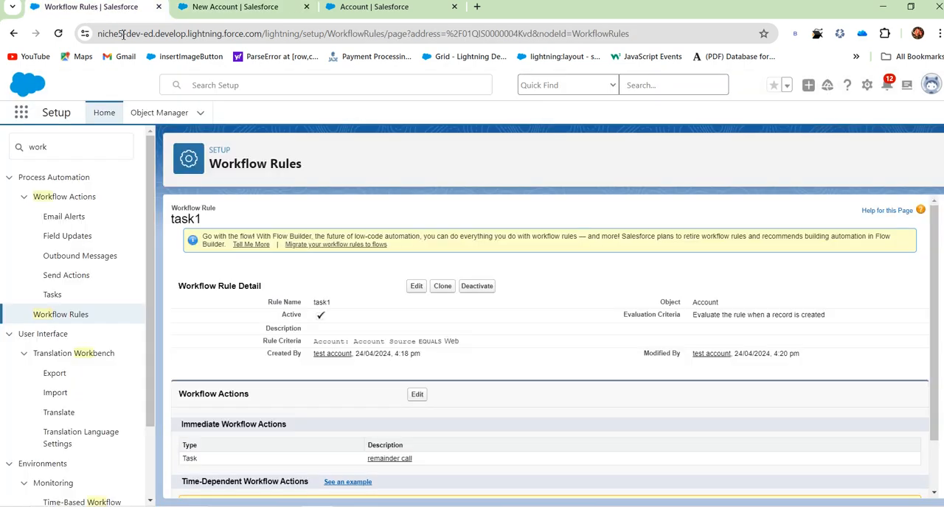
scroll(441, 383, "down", 1)
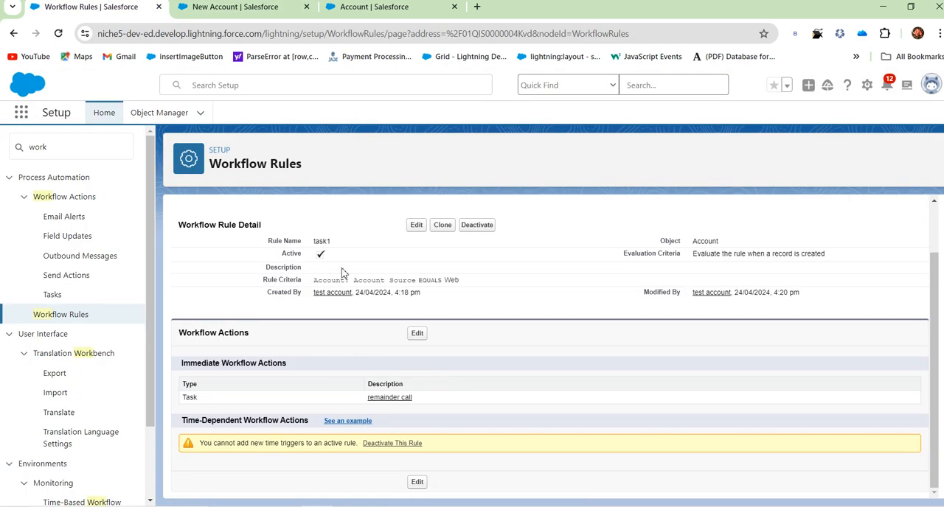
left_click(416, 225)
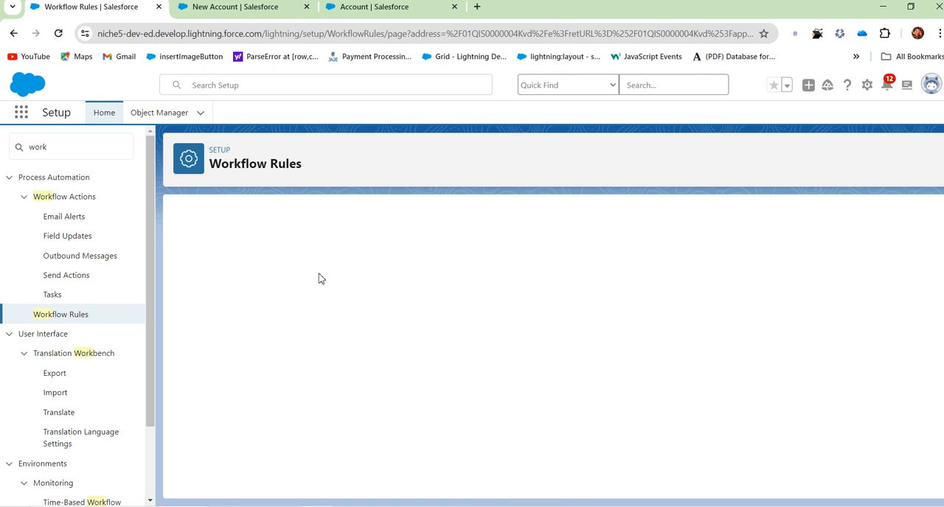
scroll(295, 395, "down", 1)
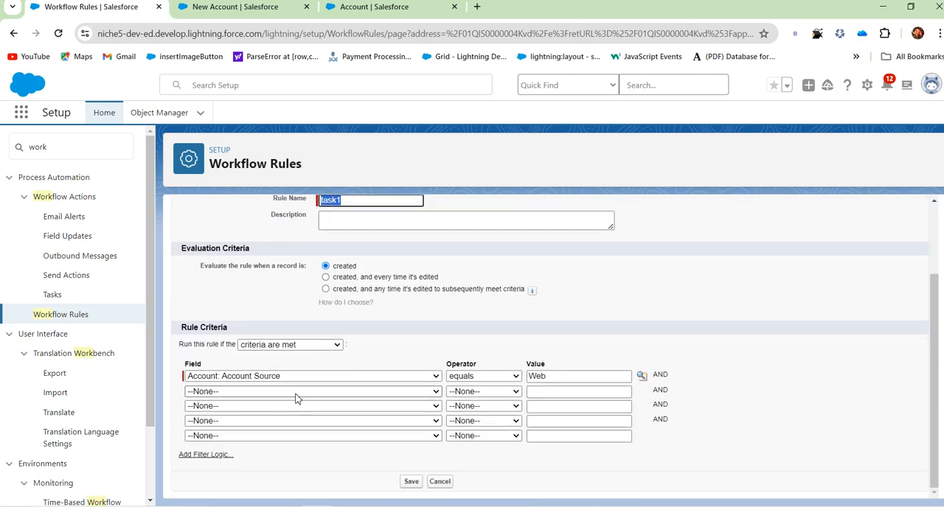
Check the Rating field on the new account form and change the task1 rule's first criterion field to Account: Rating.
left_click(301, 377)
scroll(295, 272, "down", 1)
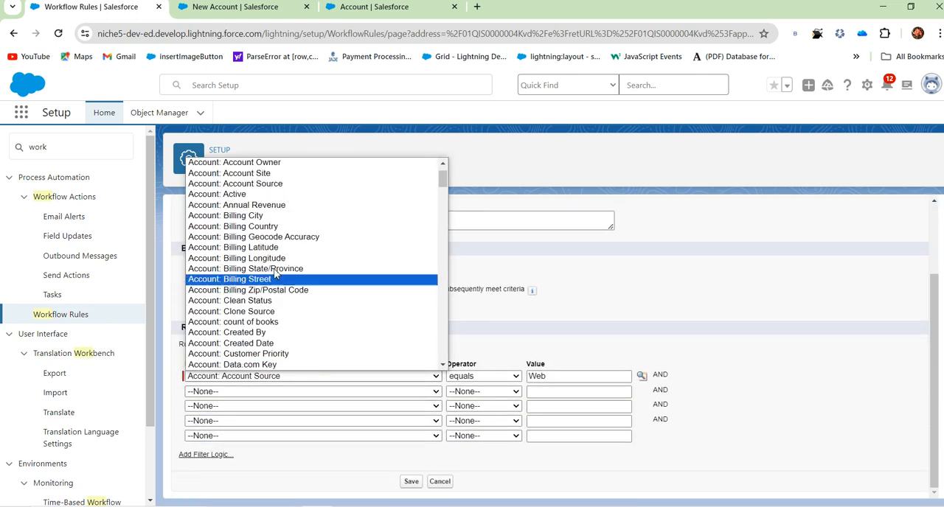
left_click(280, 9)
left_click(523, 161)
left_click(299, 124)
left_click(99, 10)
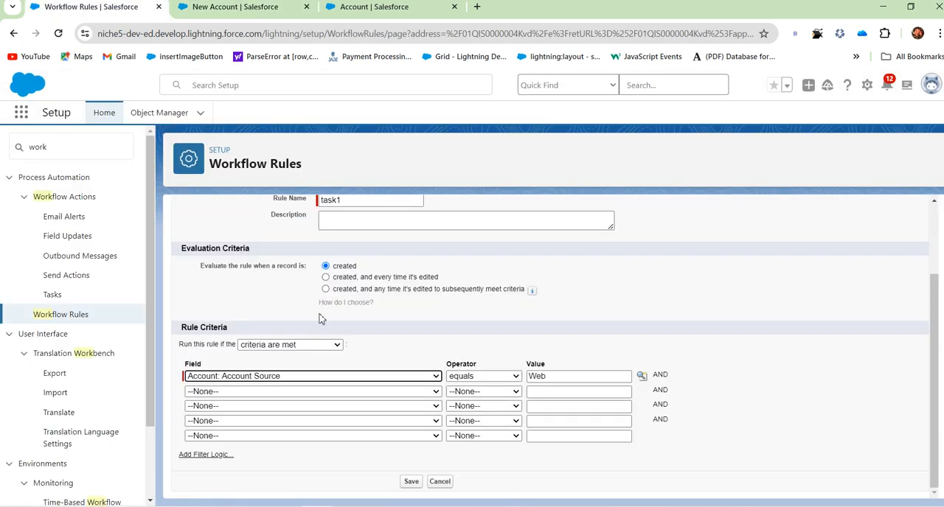
left_click(315, 379)
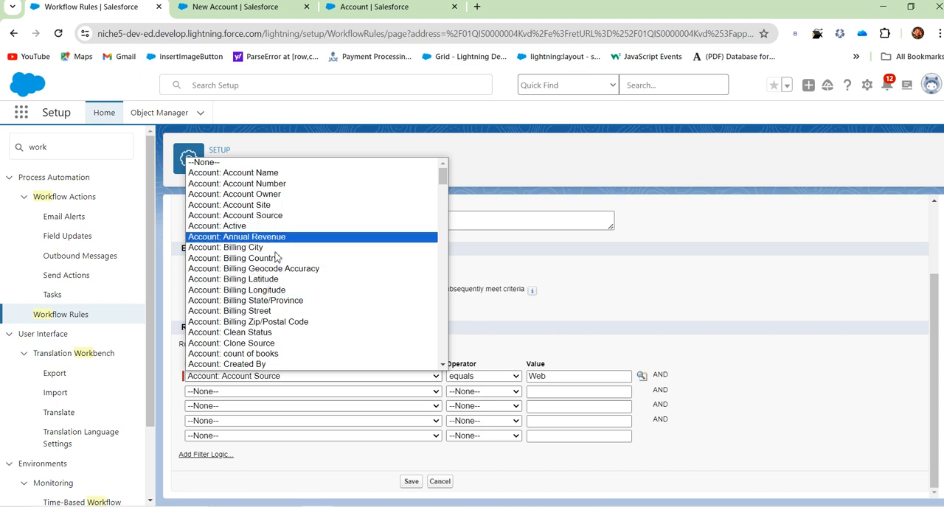
scroll(272, 317, "down", 6)
scroll(271, 317, "down", 3)
left_click(272, 204)
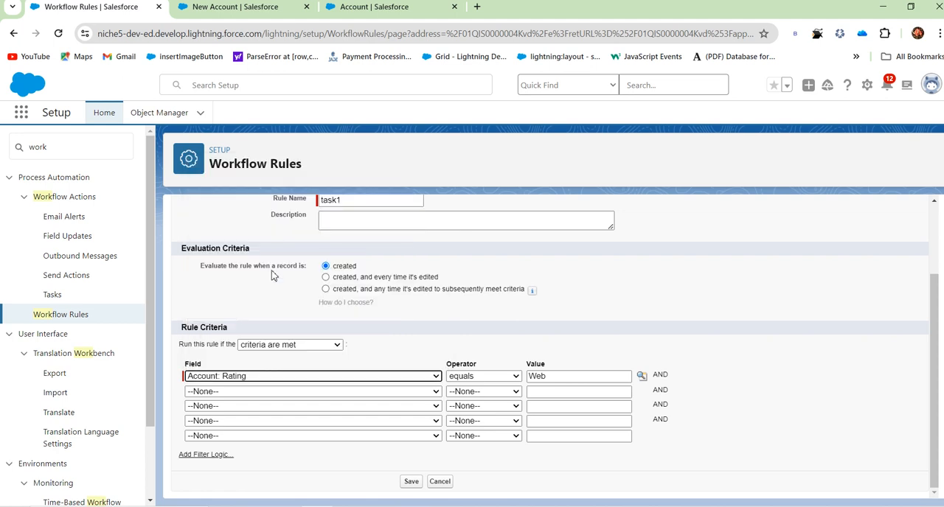
Replace the Rating criterion's value with Hot using the picklist value lookup, and save the task1 rule.
left_click(642, 378)
left_click(20, 117)
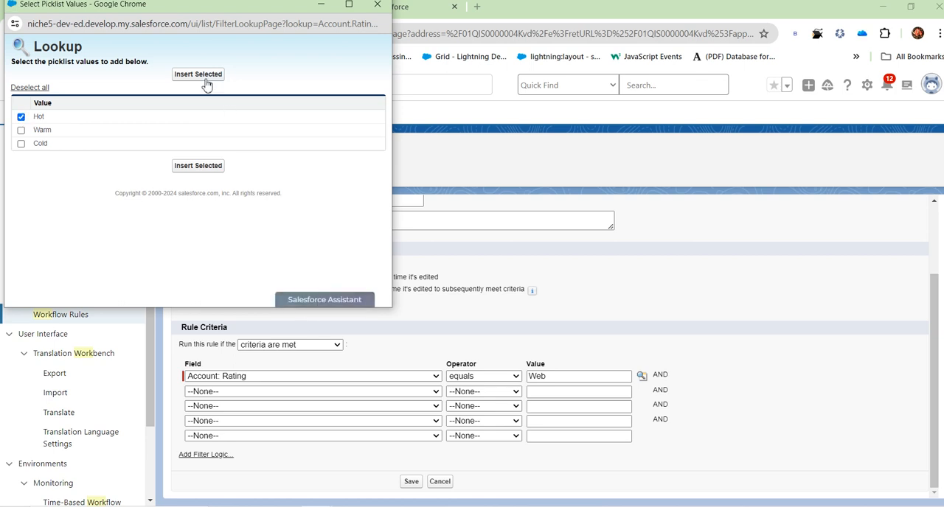
left_click(197, 75)
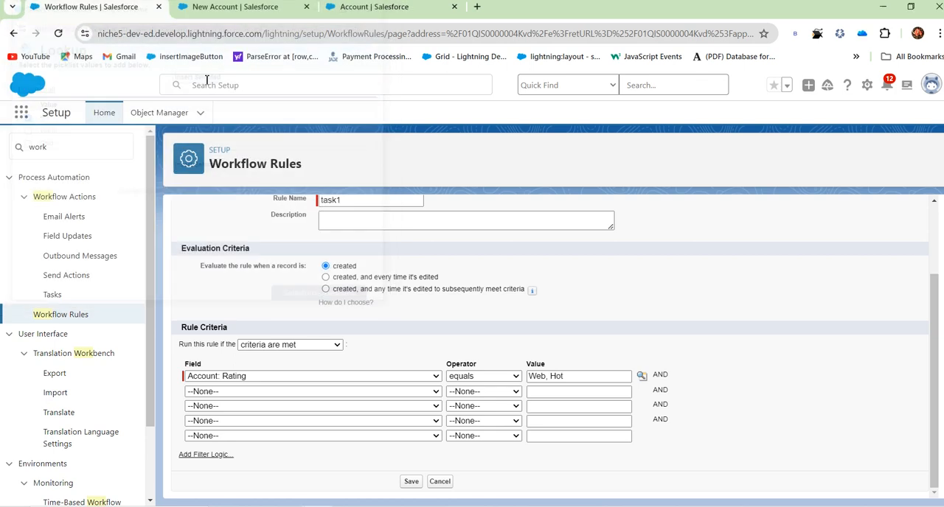
triple_click(565, 377)
key("BackSpace")
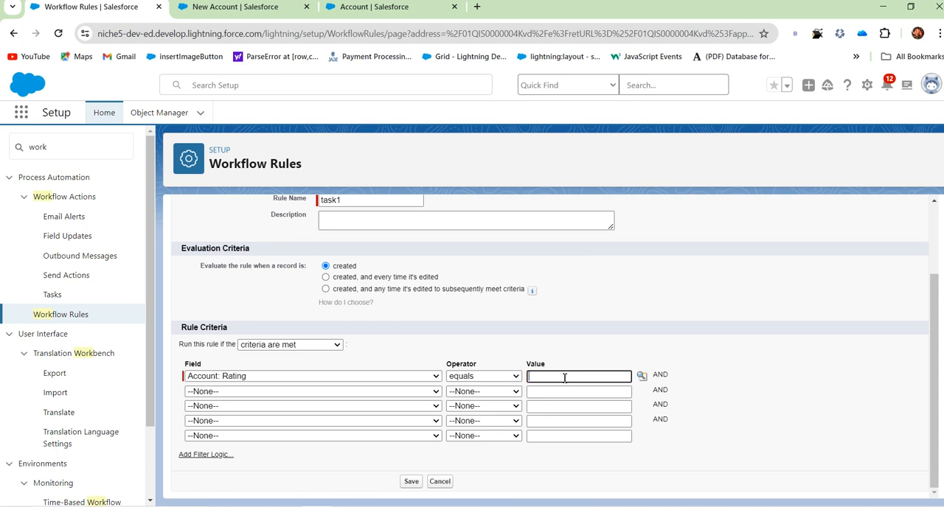
left_click(641, 376)
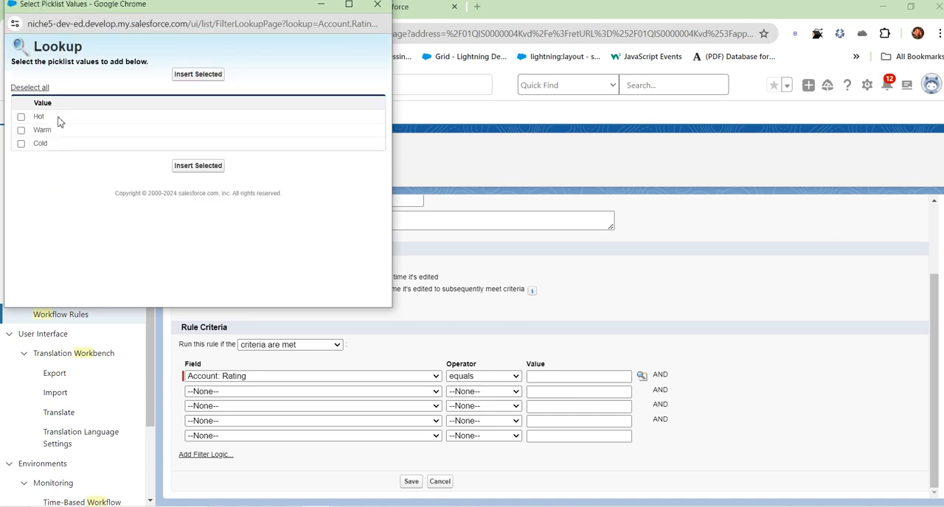
left_click(21, 117)
left_click(203, 165)
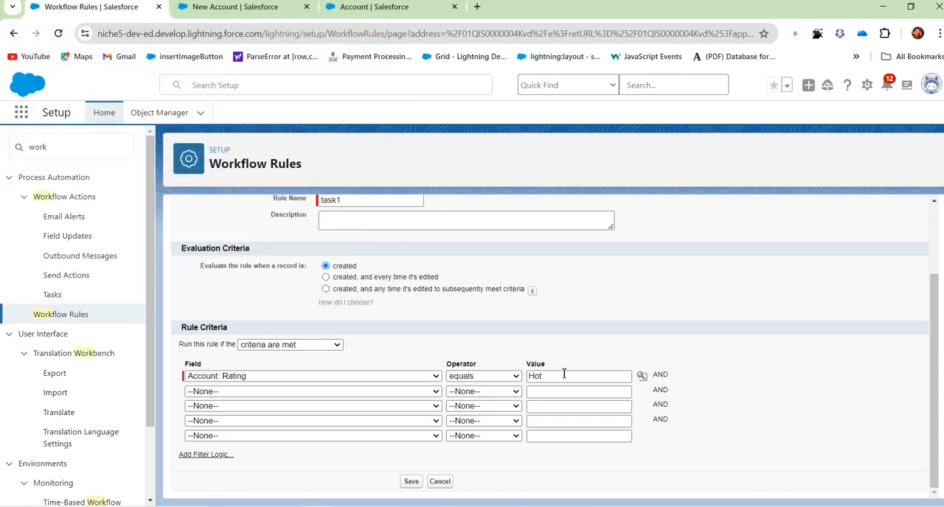
left_click(410, 483)
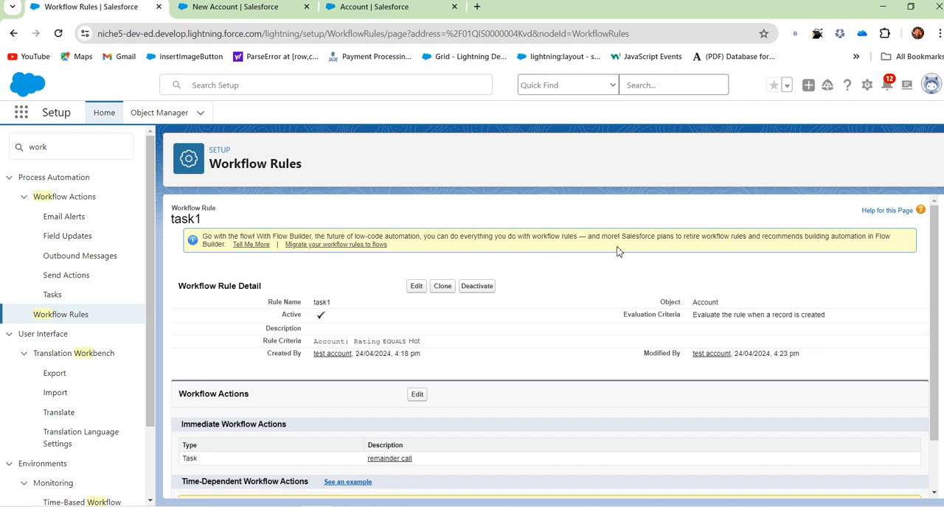
Set the Rating of the new "workflowrule test2" account to Hot and save the account.
left_click(236, 12)
left_click(583, 161)
left_click(536, 214)
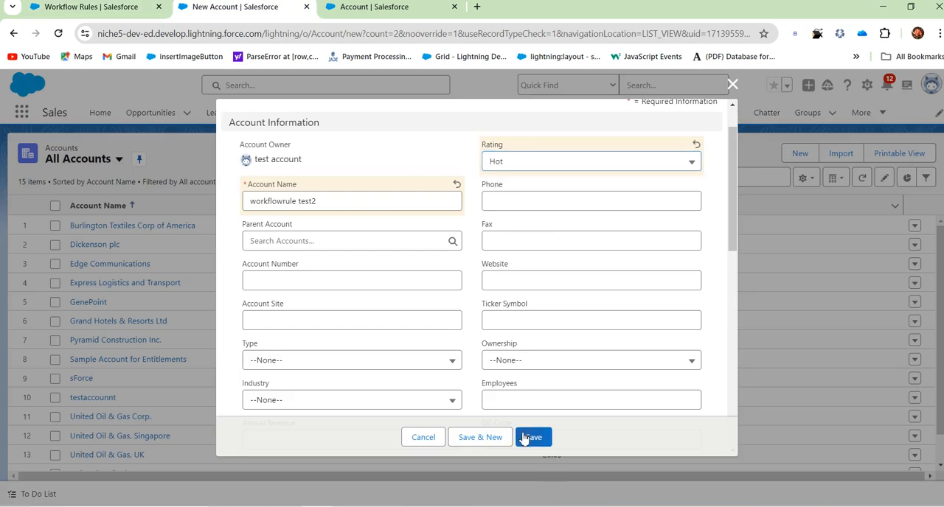
left_click(527, 437)
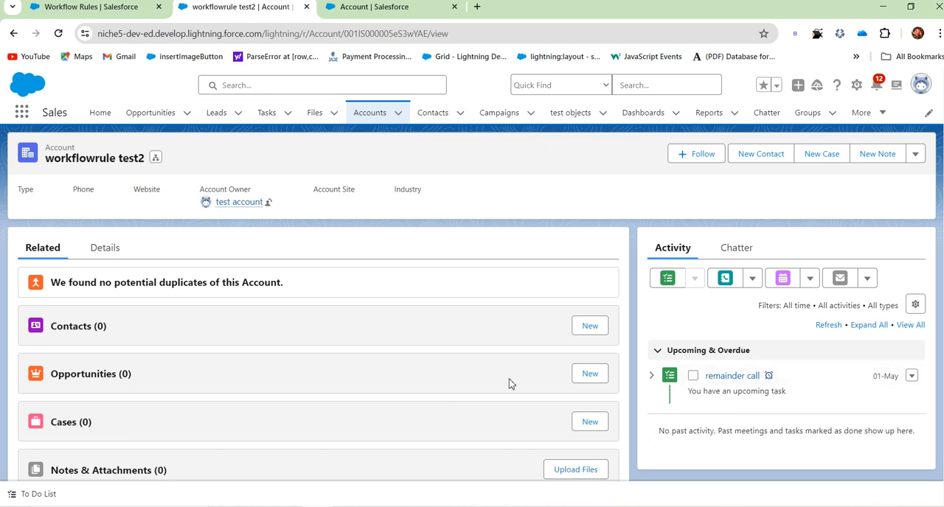
Review the task1 rule's criteria, and open the remainder call task on the workflowrule test2 account to examine its details.
left_click(73, 7)
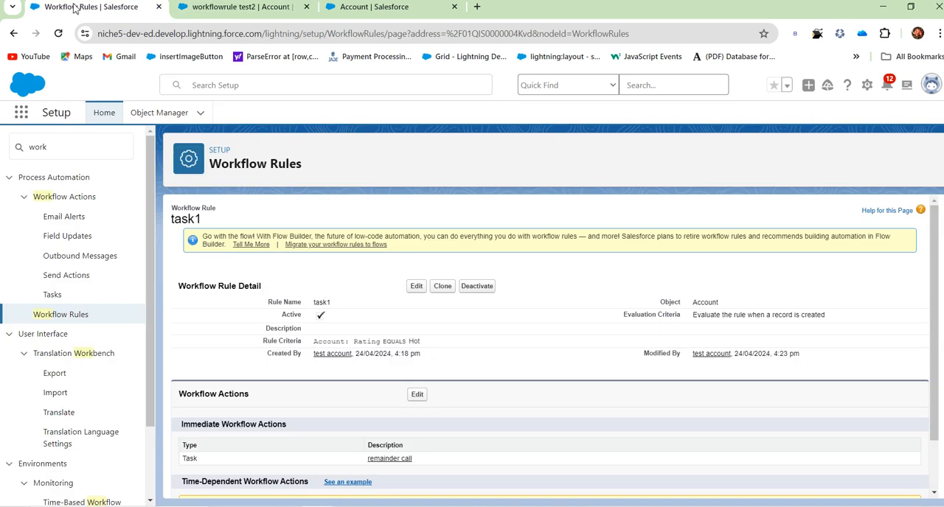
left_click_drag(359, 343, 431, 342)
left_click(220, 13)
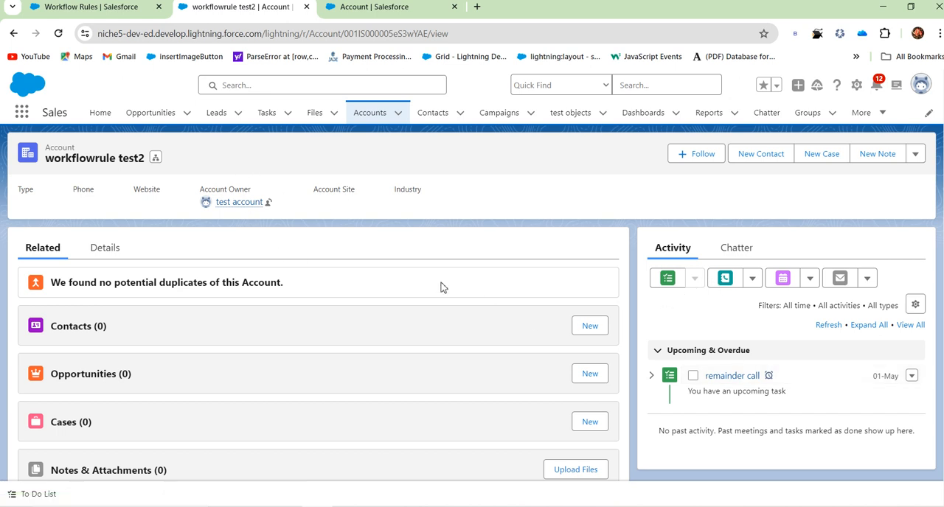
left_click(749, 381)
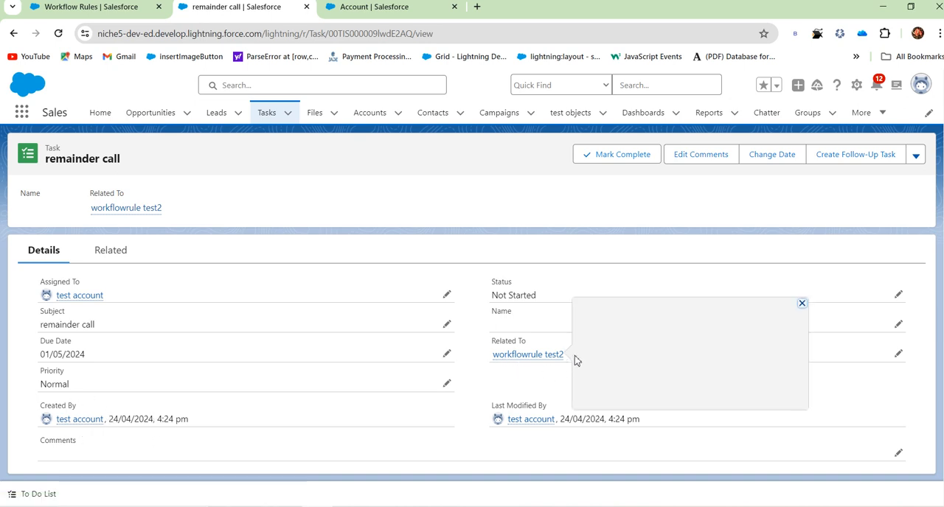
mouse_move(548, 364)
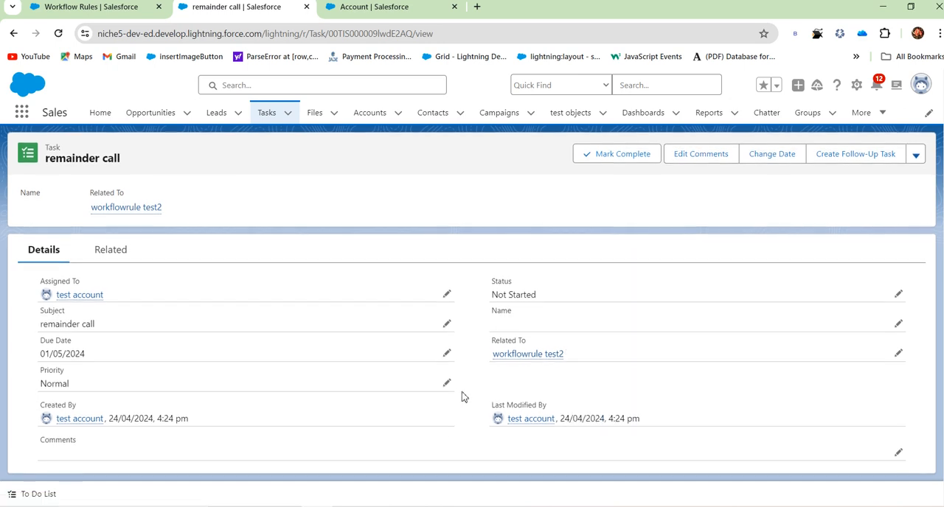
mouse_move(79, 305)
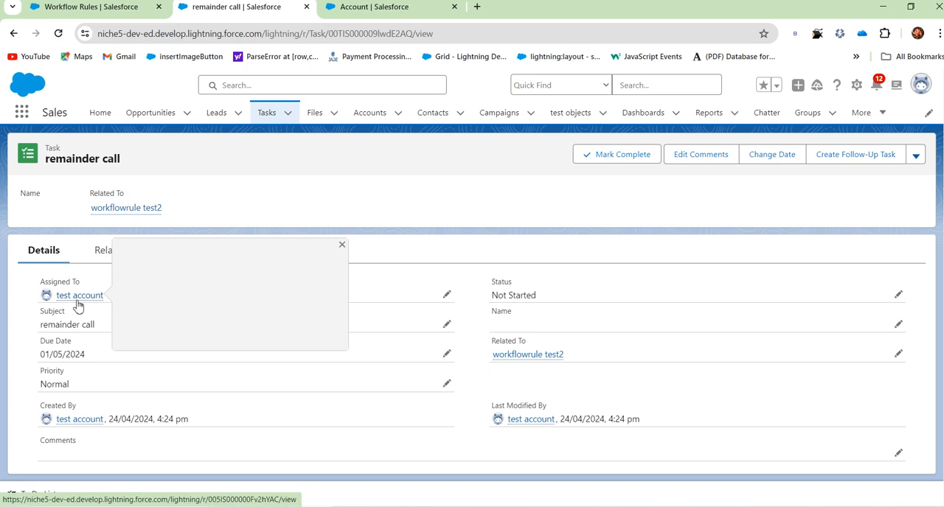
Return to the Setup browser tab and open the list of all workflow rules.
left_click(105, 13)
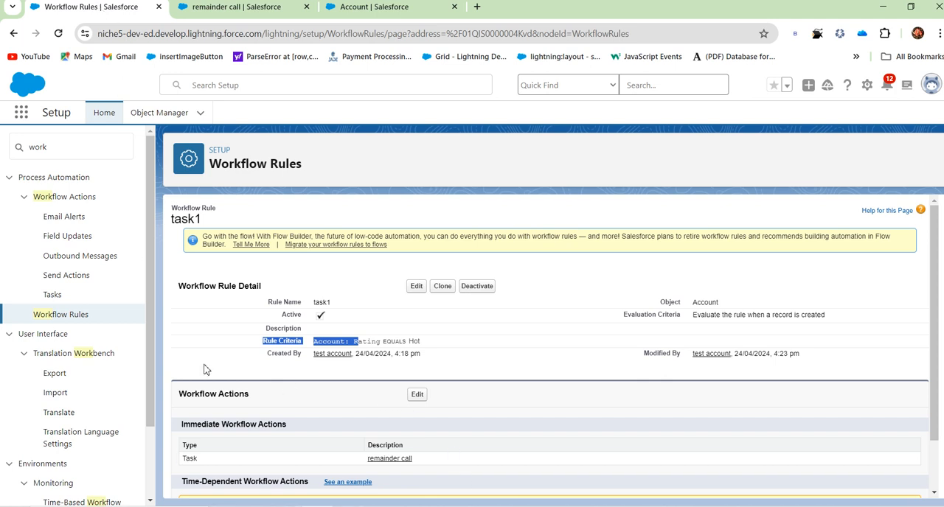
left_click(88, 317)
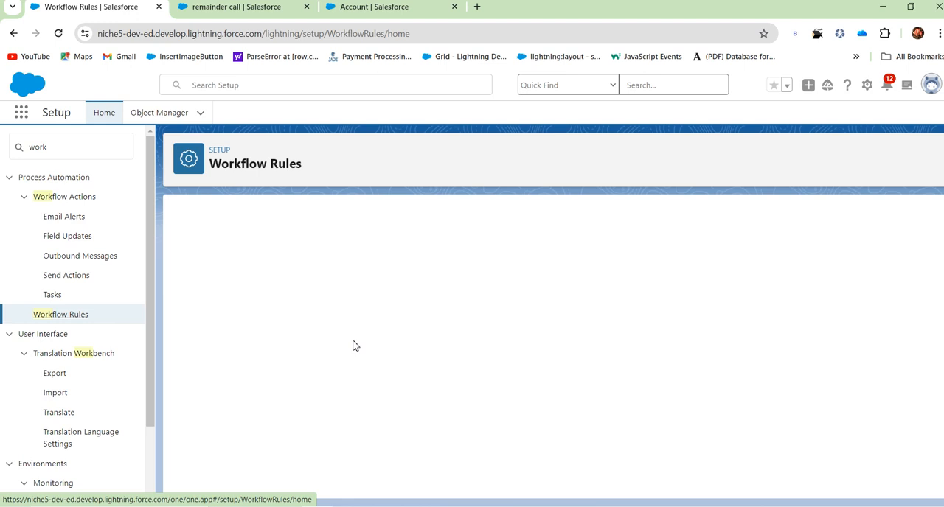
scroll(199, 328, "down", 2)
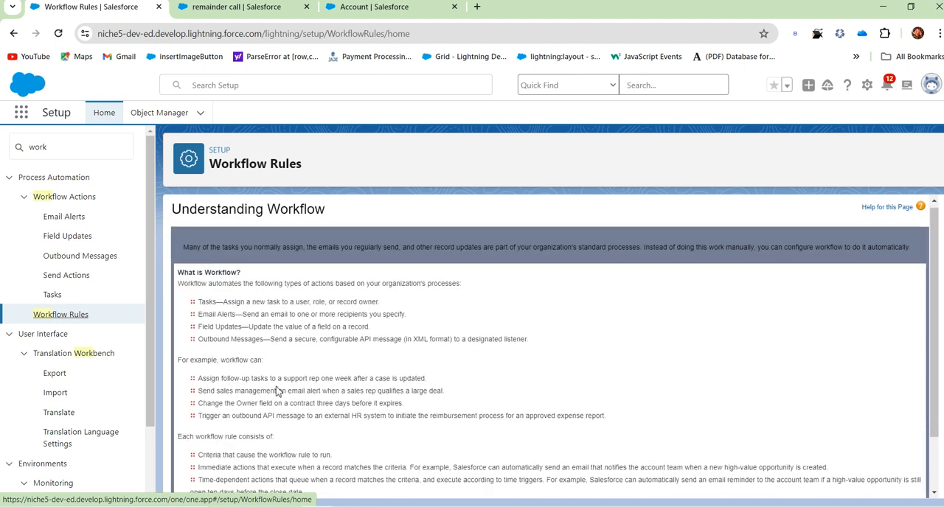
left_click(194, 468)
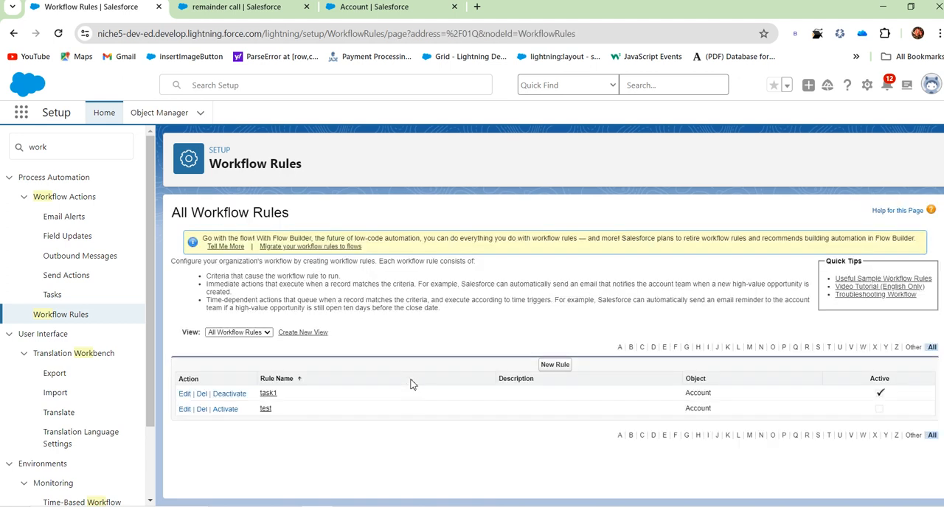
Start a new workflow rule for the Account object and continue to its configuration.
left_click(554, 364)
left_click(531, 374)
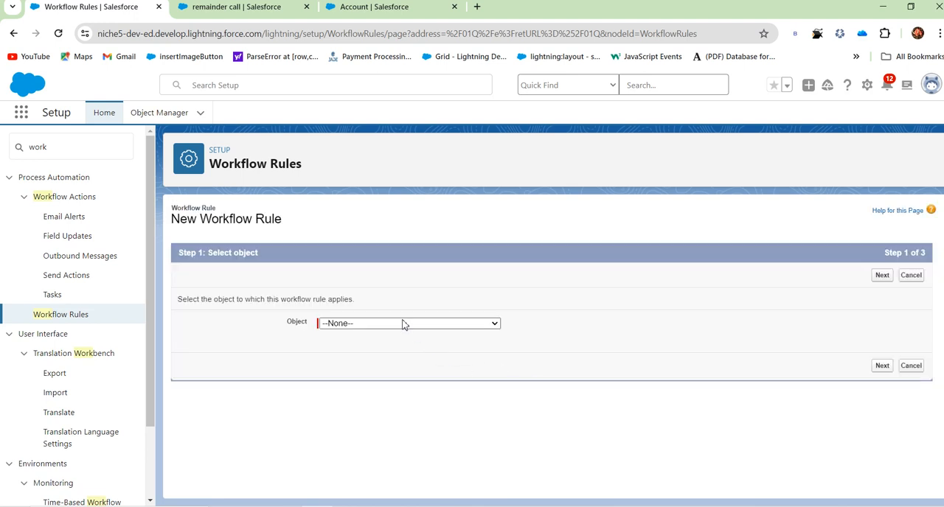
left_click(403, 323)
scroll(362, 118, "up", 1)
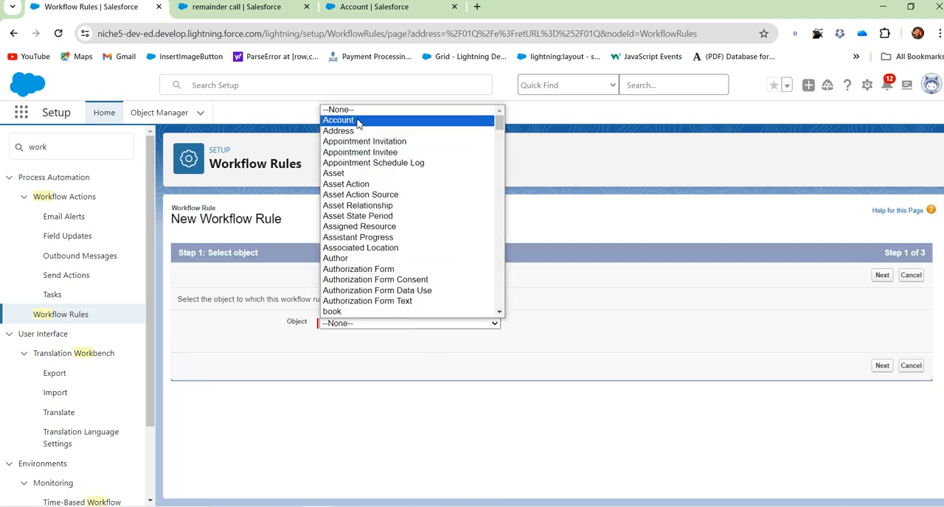
left_click(364, 122)
left_click(883, 367)
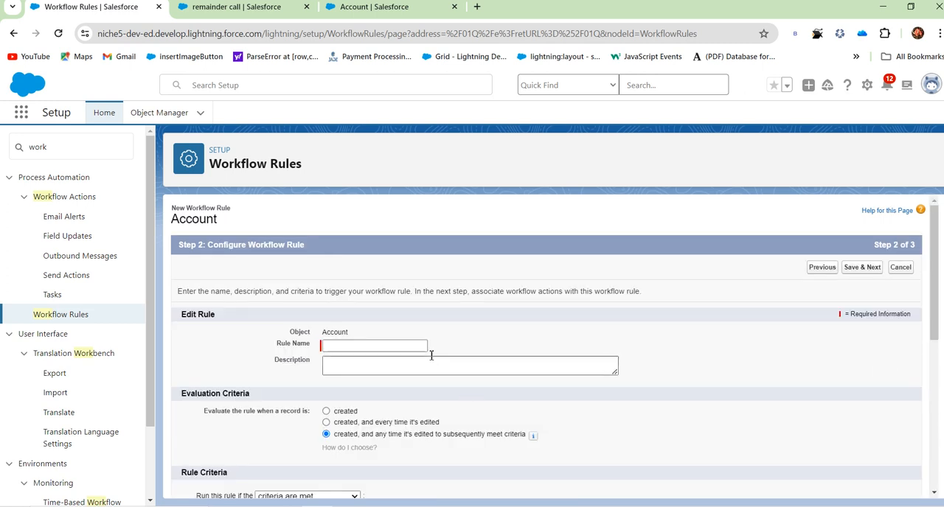
Name the rule "email" and have it evaluated when a record is created, and any time it's edited to subsequently meet criteria.
type("email")
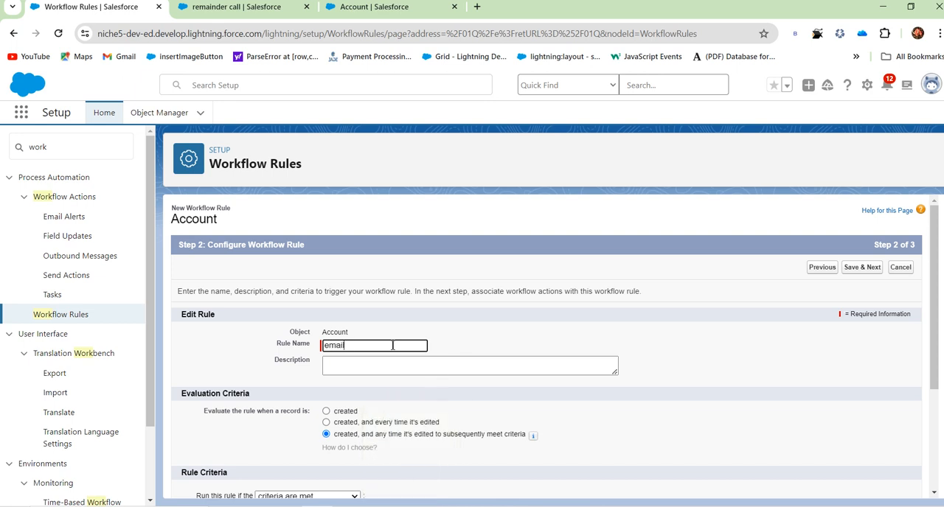
left_click(455, 429)
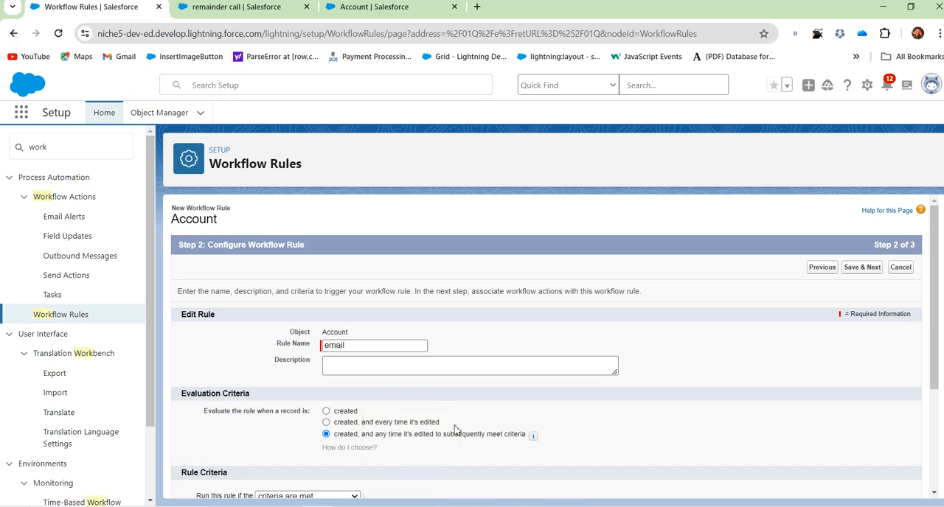
left_click(326, 423)
scroll(434, 382, "down", 2)
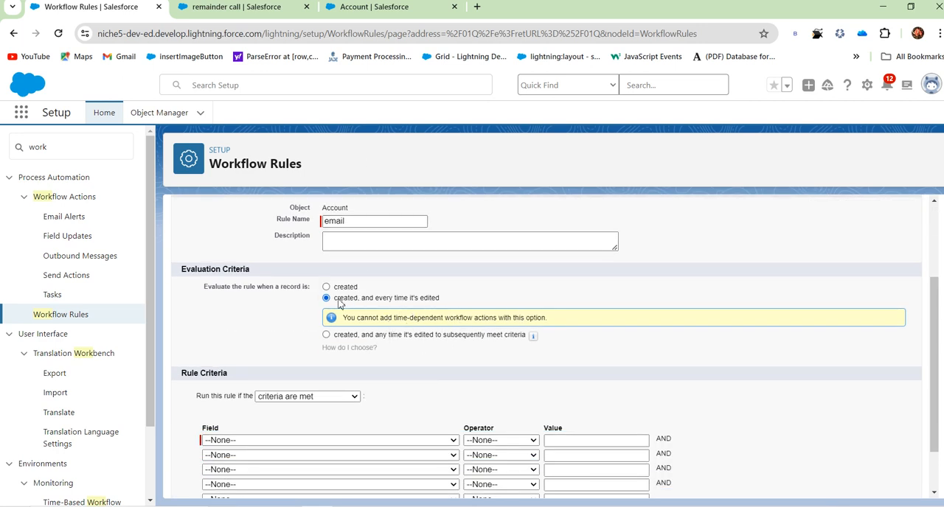
left_click_drag(333, 301, 445, 298)
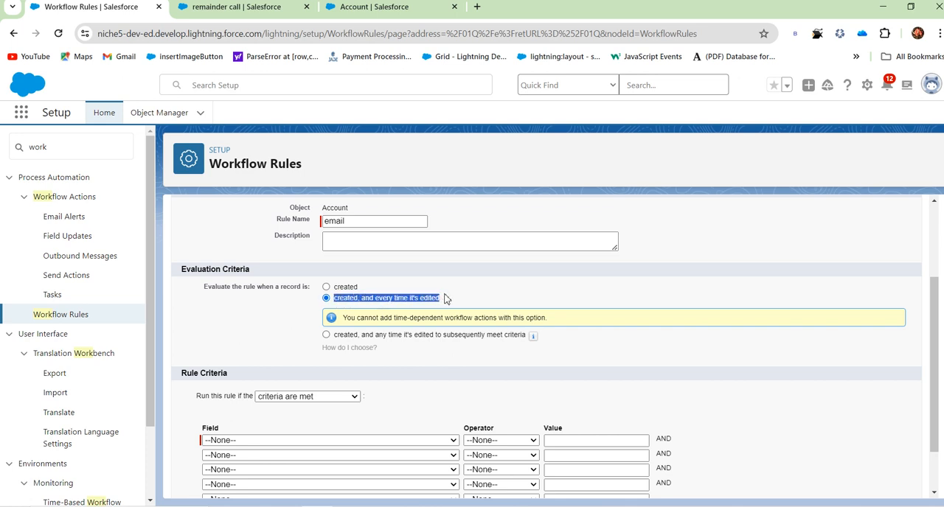
left_click(377, 384)
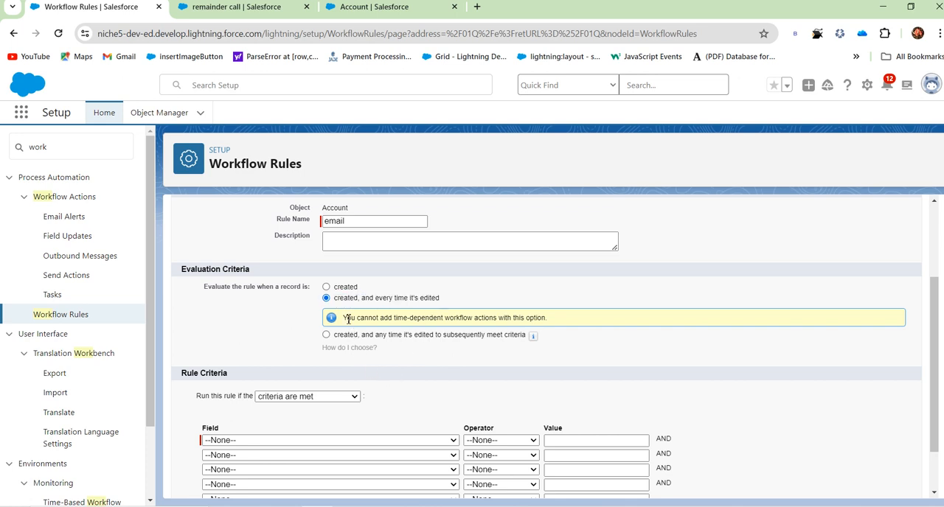
left_click(326, 287)
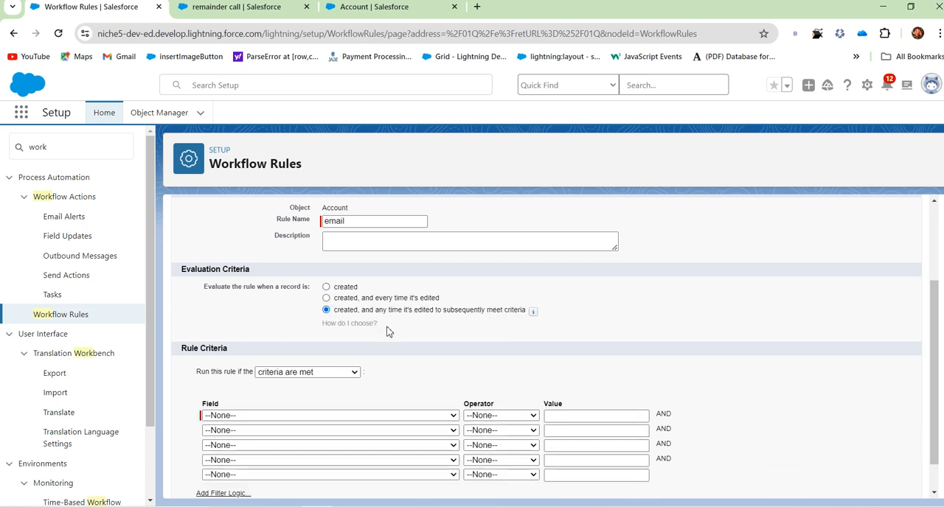
Choose Account: Rating as the field of the email rule's first criterion.
scroll(401, 360, "down", 1)
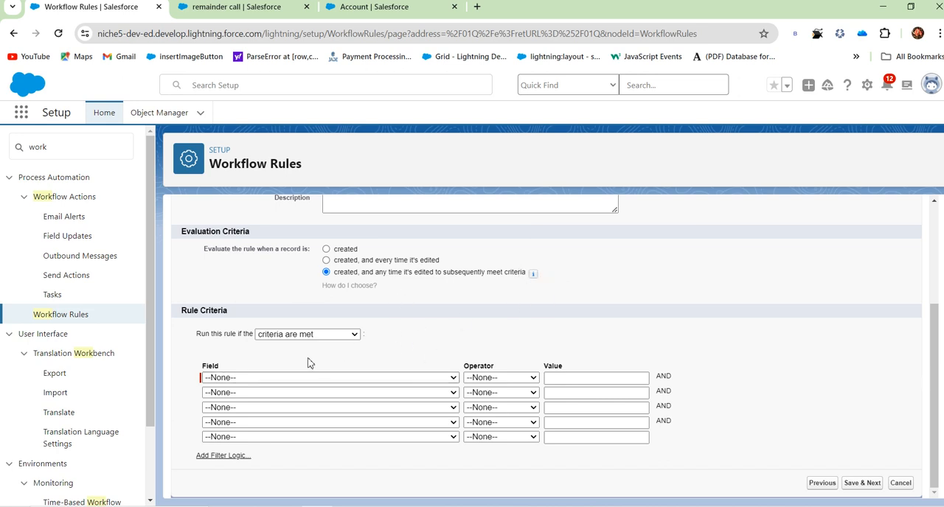
left_click(268, 378)
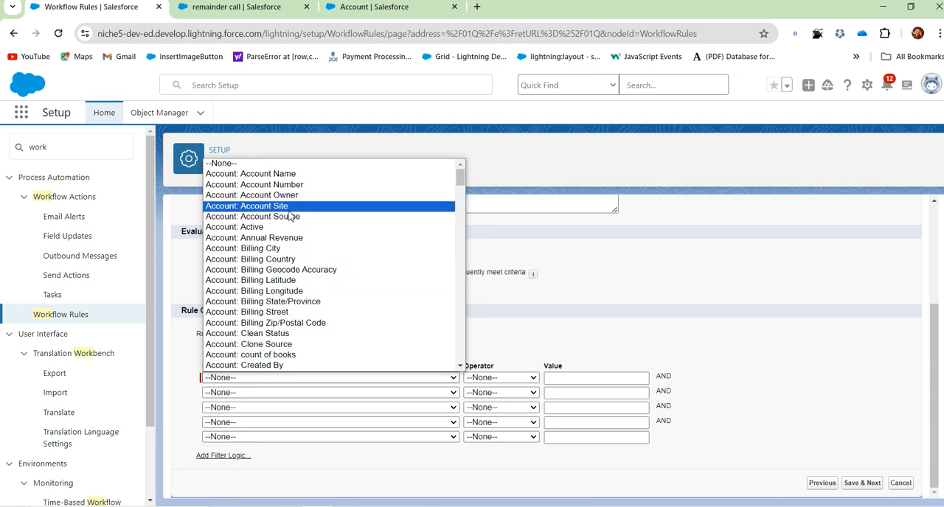
scroll(288, 307, "down", 3)
scroll(288, 307, "down", 5)
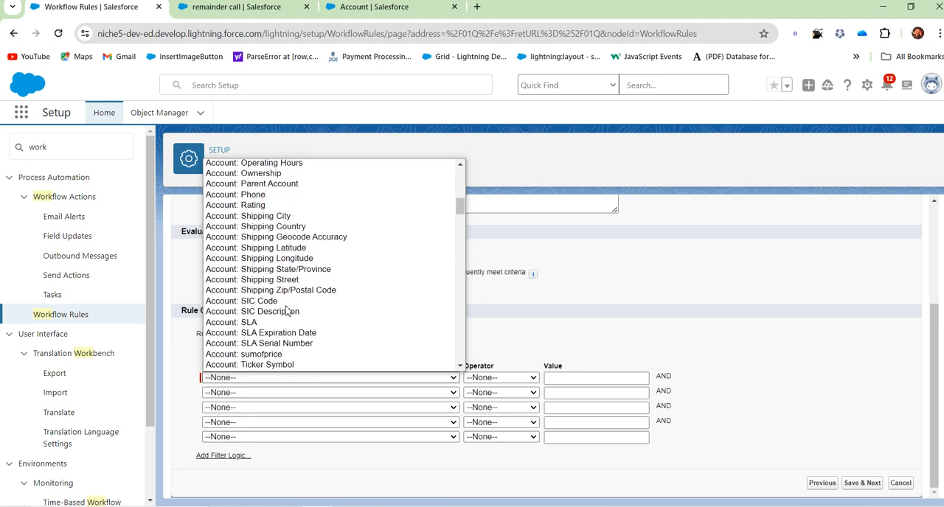
scroll(274, 308, "up", 3)
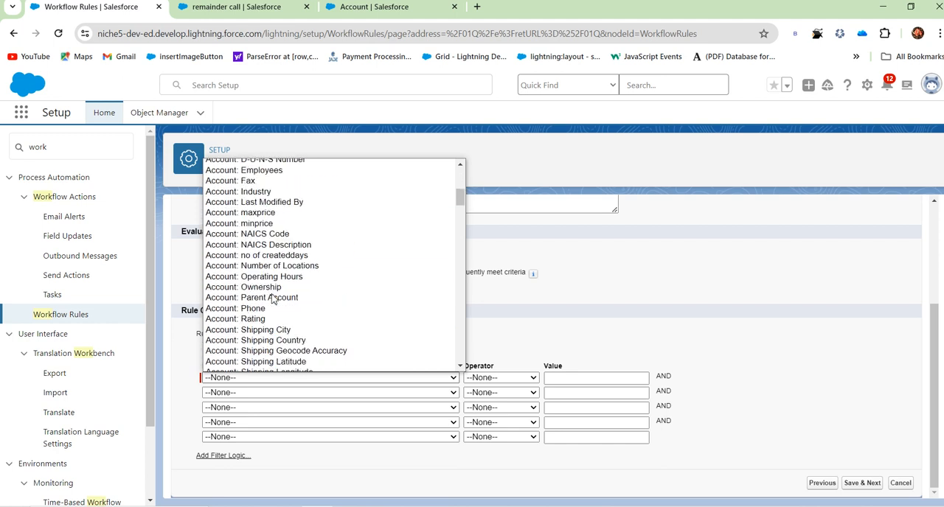
left_click(269, 329)
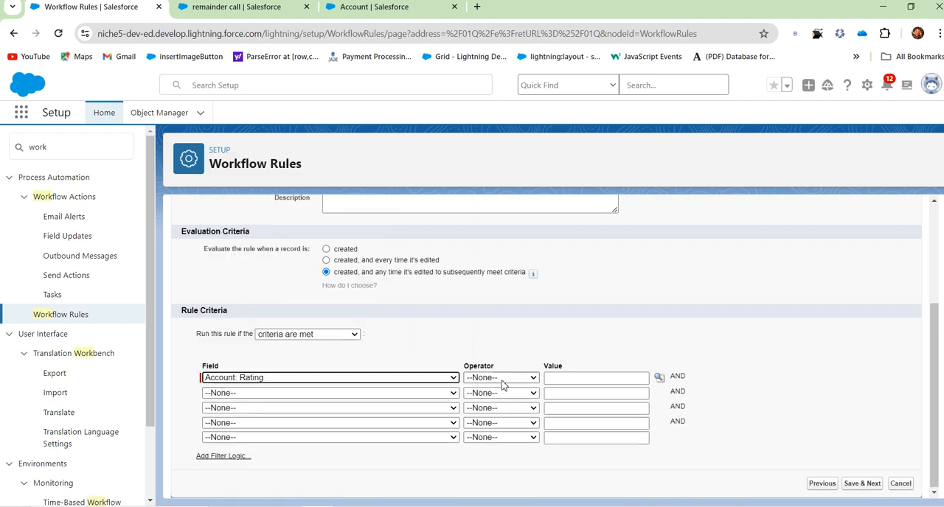
Complete the Account: Rating criterion with the equals operator and the value Warm, and save the rule to continue to its actions.
left_click(500, 378)
left_click(491, 259)
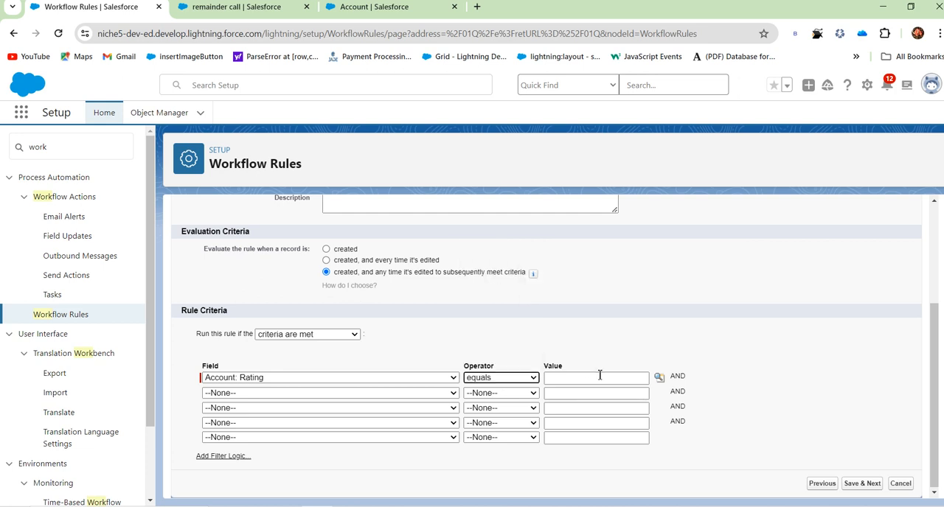
left_click(659, 377)
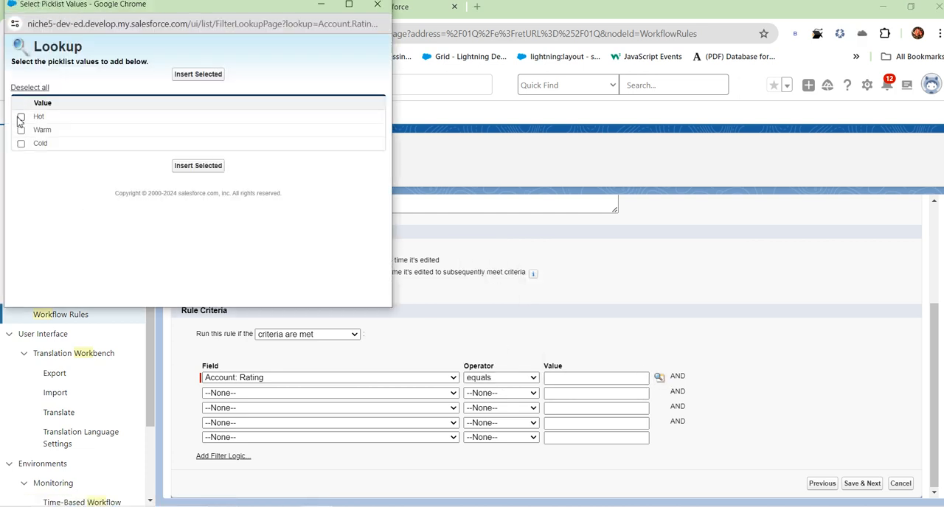
left_click(21, 130)
left_click(205, 76)
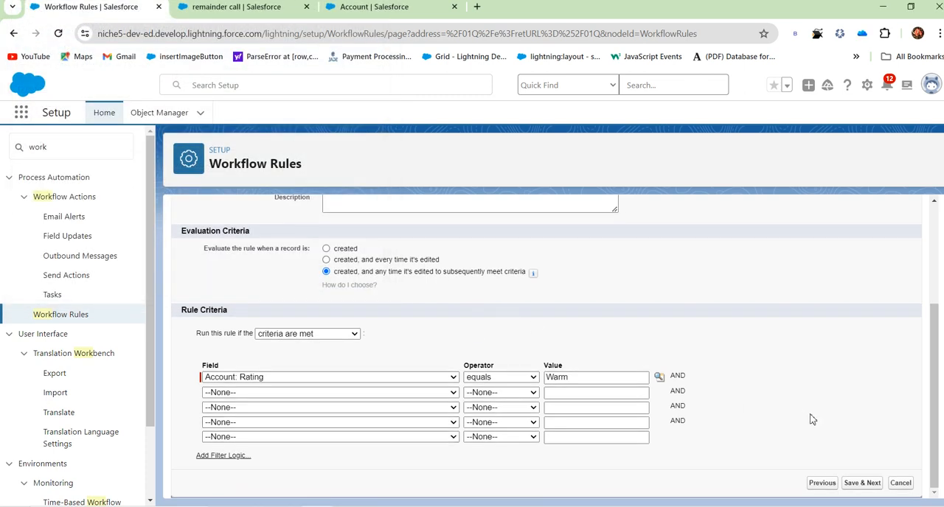
left_click(870, 486)
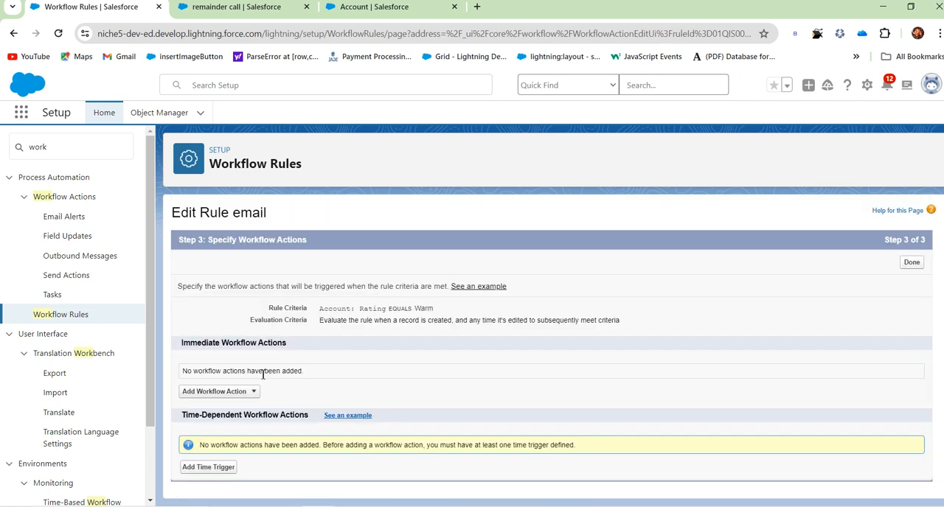
Add a new email alert to the rule, described as "remainder email", using the Commerce Reorder Portal: Invitation template.
left_click(247, 393)
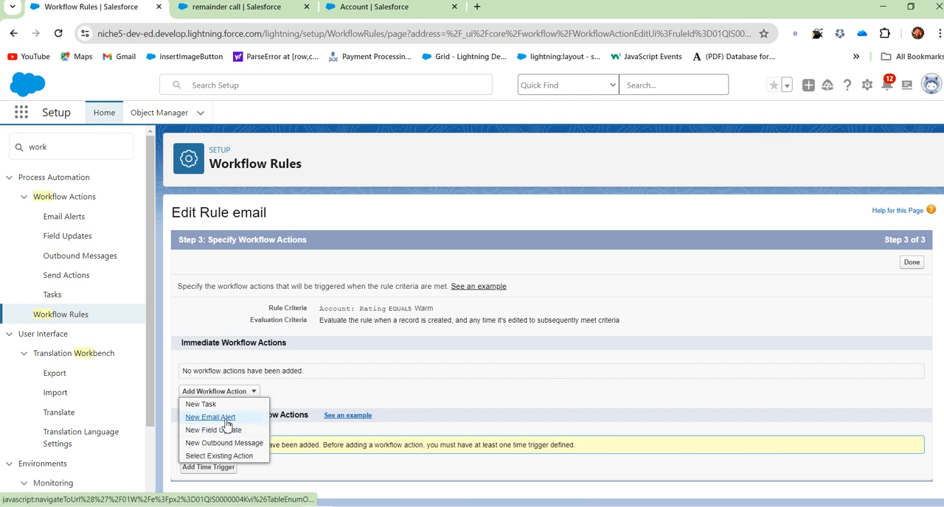
left_click(211, 417)
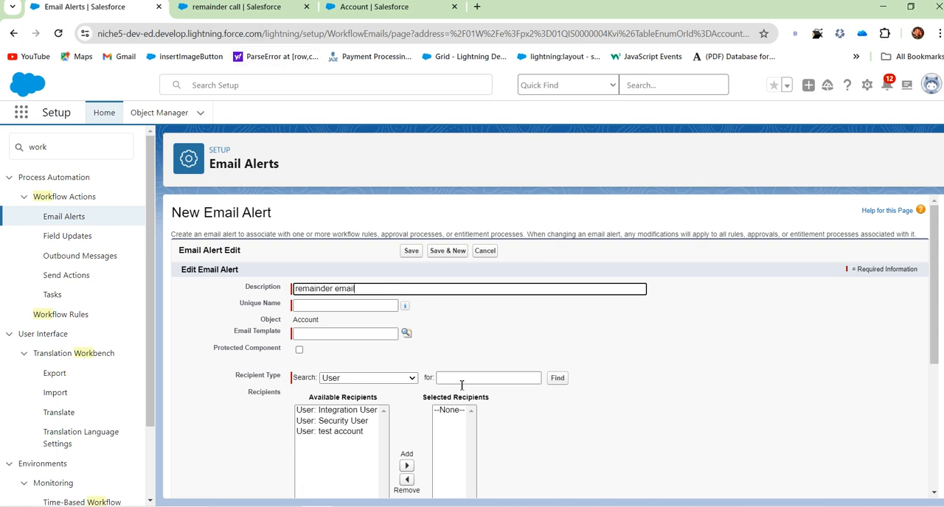
left_click(435, 333)
left_click(408, 334)
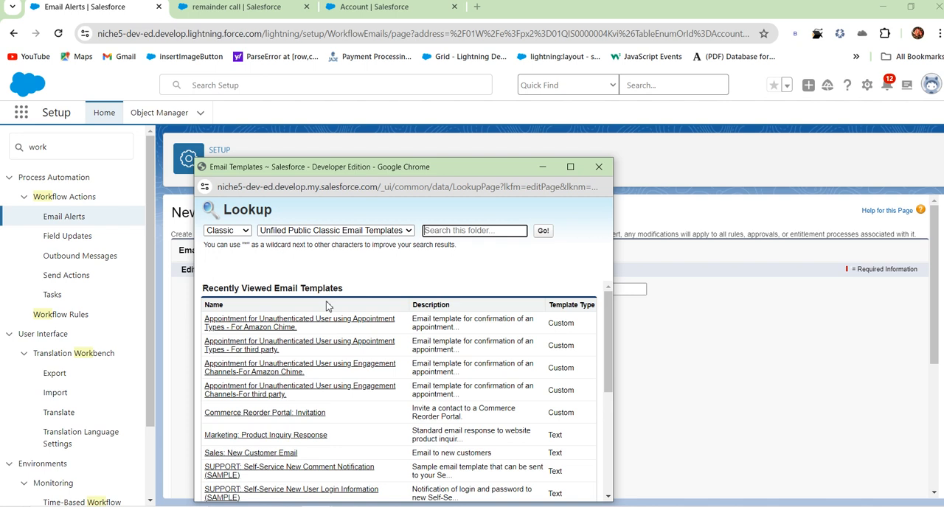
scroll(327, 308, "down", 3)
scroll(312, 343, "up", 1)
scroll(312, 353, "down", 3)
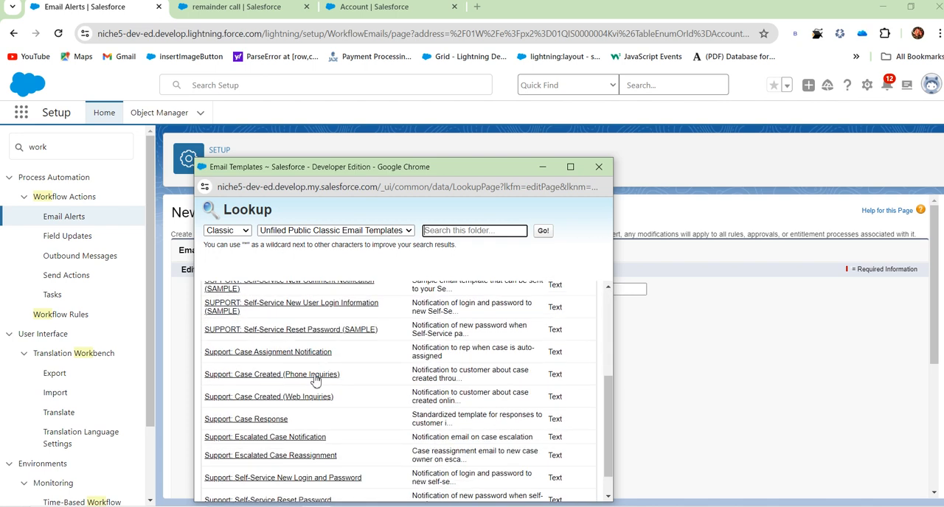
scroll(312, 415, "up", 4)
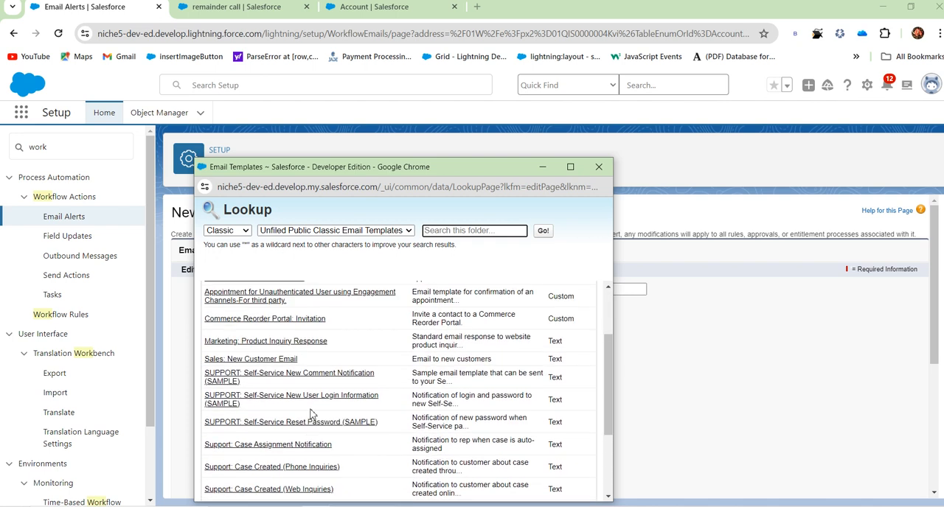
left_click(249, 319)
left_click(492, 329)
Add the user test account to the alert's selected recipients and save the email alert.
scroll(491, 327, "down", 1)
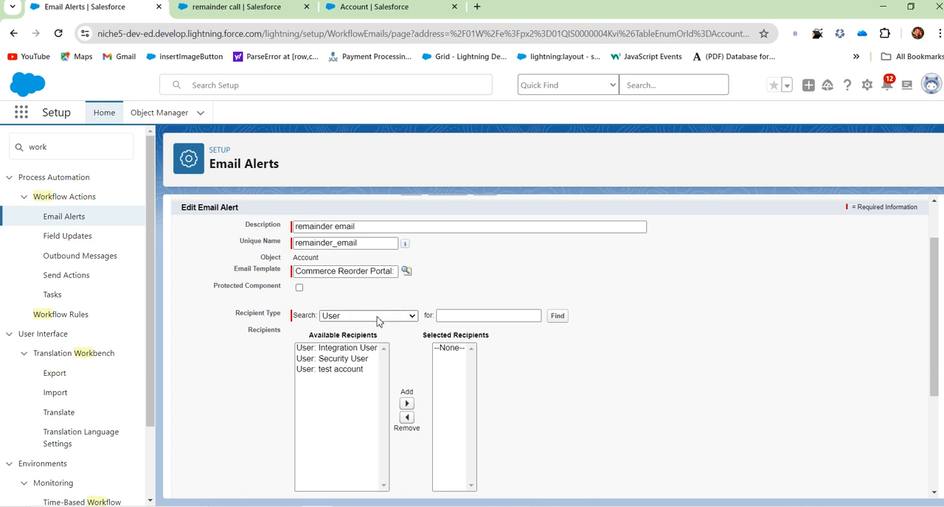
left_click(352, 370)
left_click(407, 405)
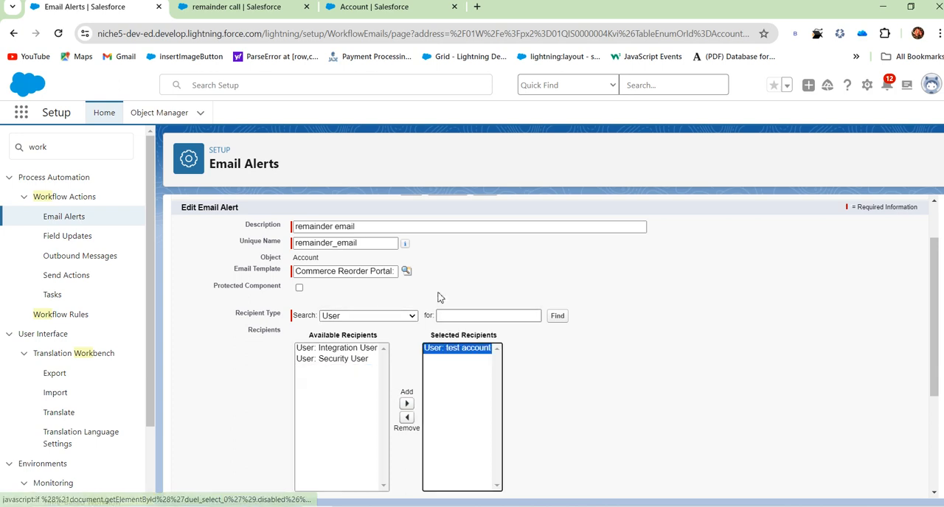
scroll(441, 314, "down", 3)
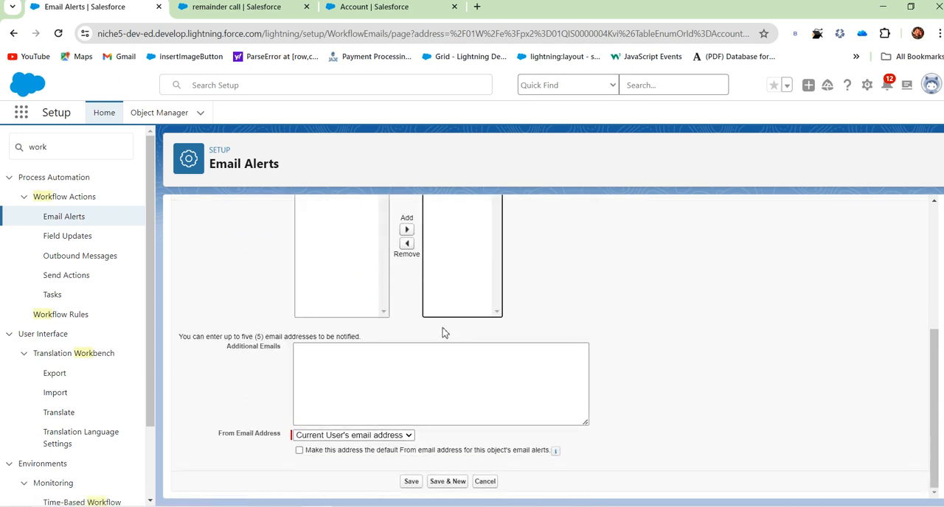
left_click(410, 483)
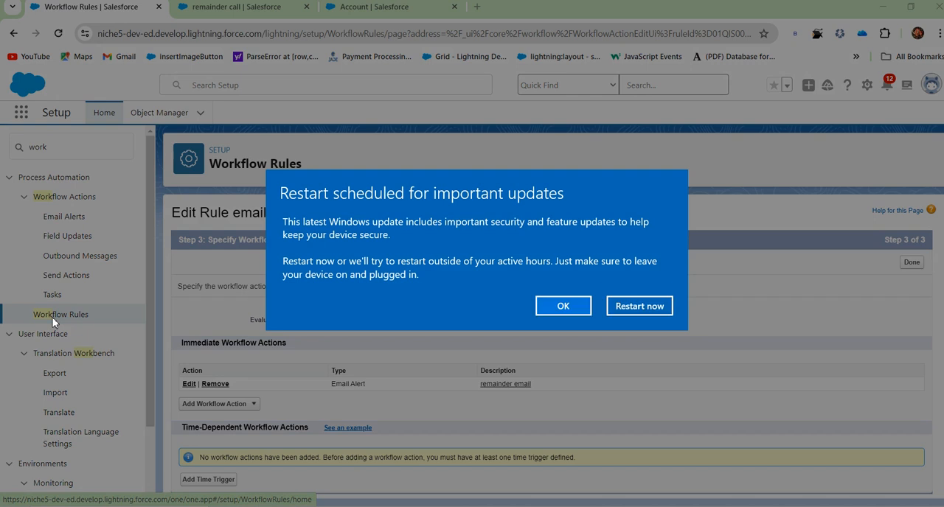
Dismiss the Windows restart notice, reopen the list of all workflow rules and activate the email rule.
left_click(563, 306)
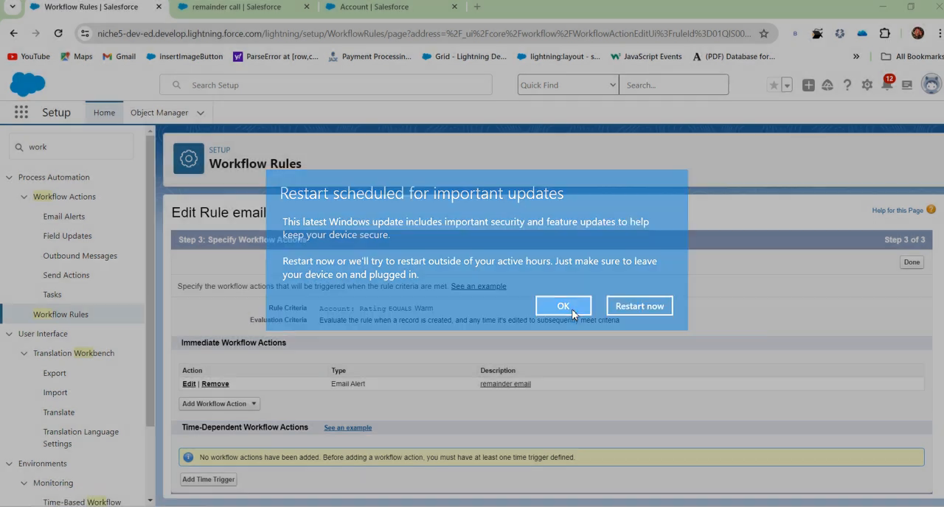
left_click(82, 317)
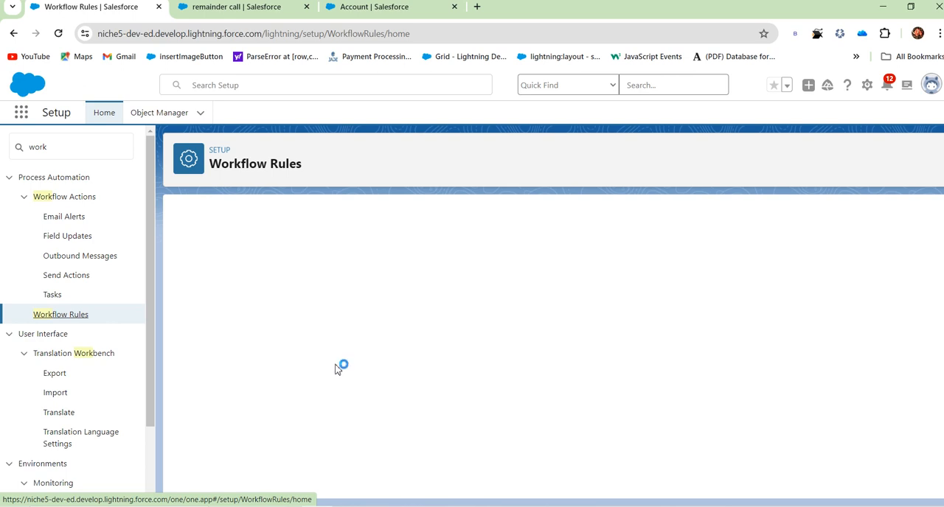
scroll(339, 363, "down", 3)
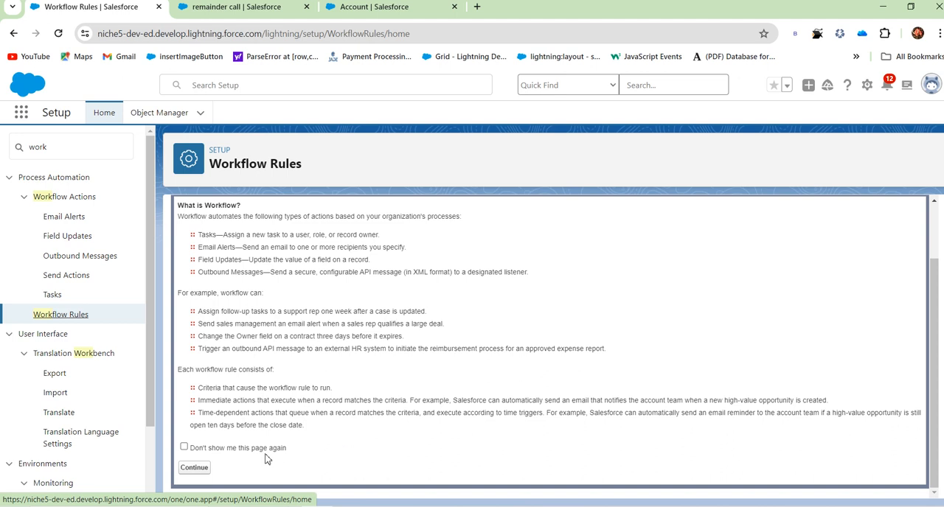
left_click(196, 473)
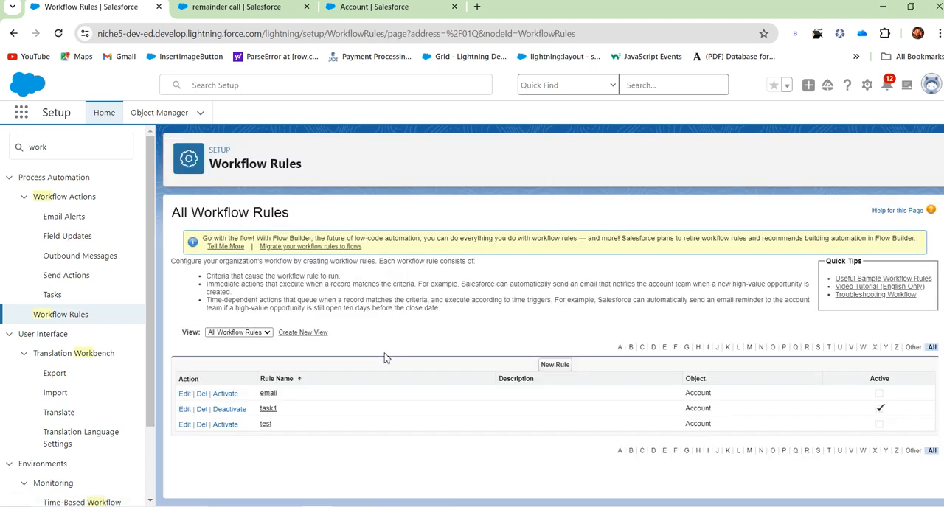
left_click(226, 394)
Switch to the Sales app's browser tab and start a new record from the Accounts list.
left_click(373, 7)
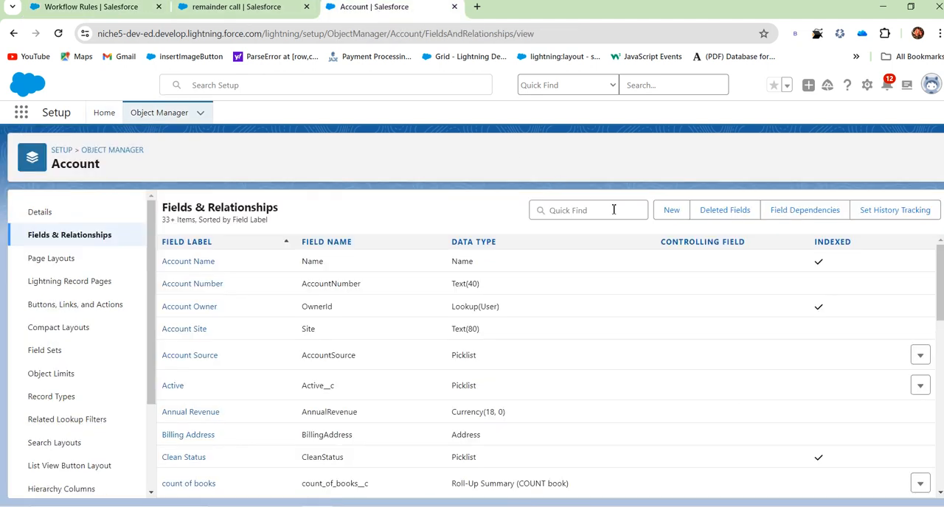
left_click(254, 9)
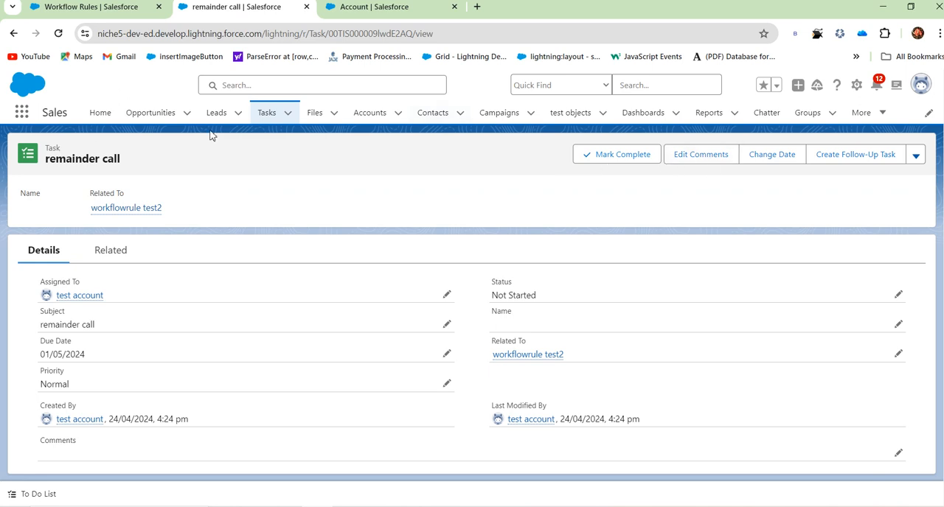
left_click(377, 118)
left_click(799, 152)
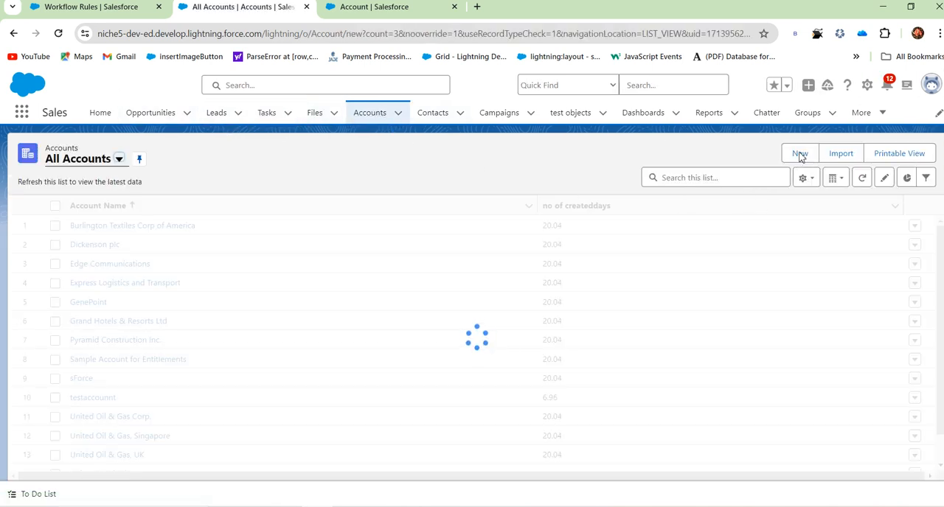
Name the new account "email workflow rule", set its Rating to Warm and save it.
left_click(309, 252)
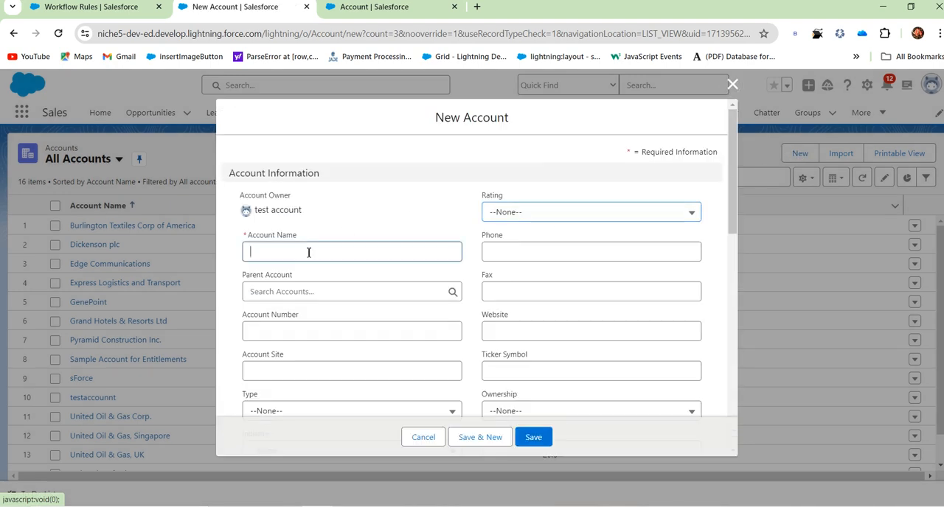
type("em")
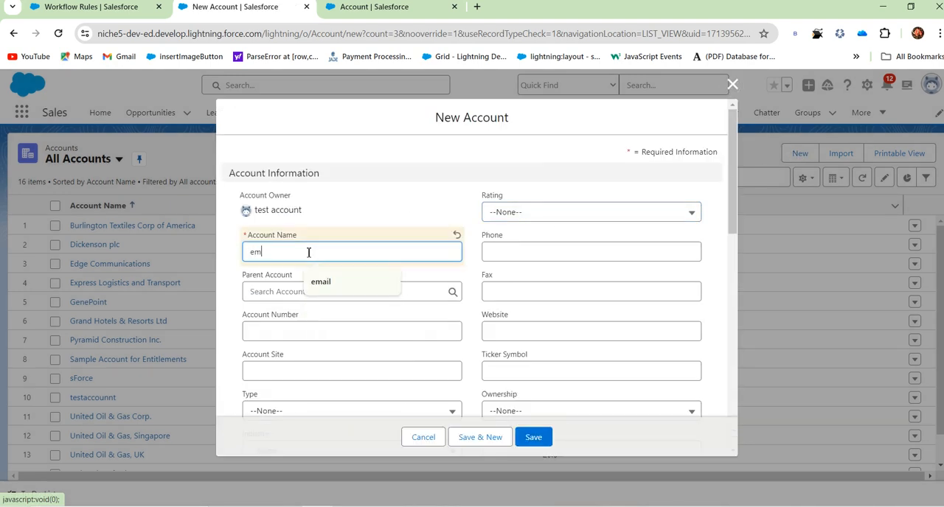
type("ail workflow rule")
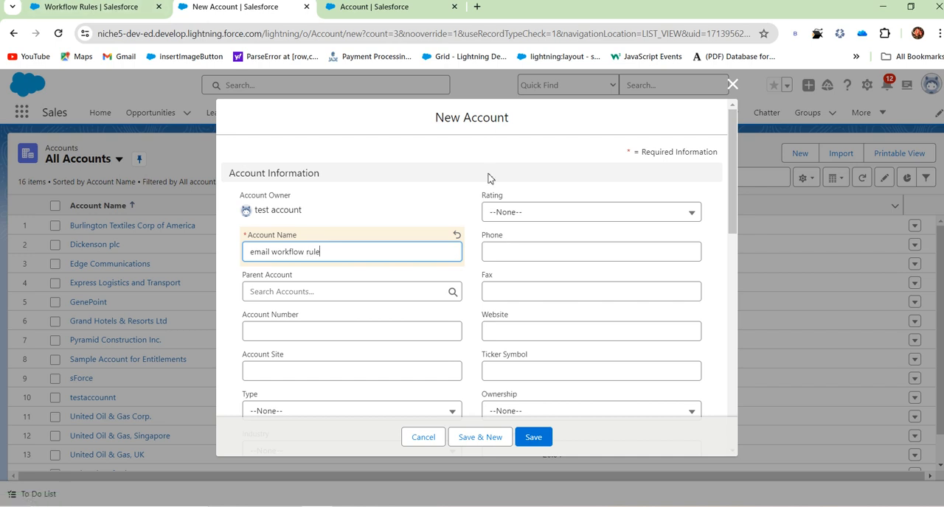
left_click(548, 211)
left_click(542, 284)
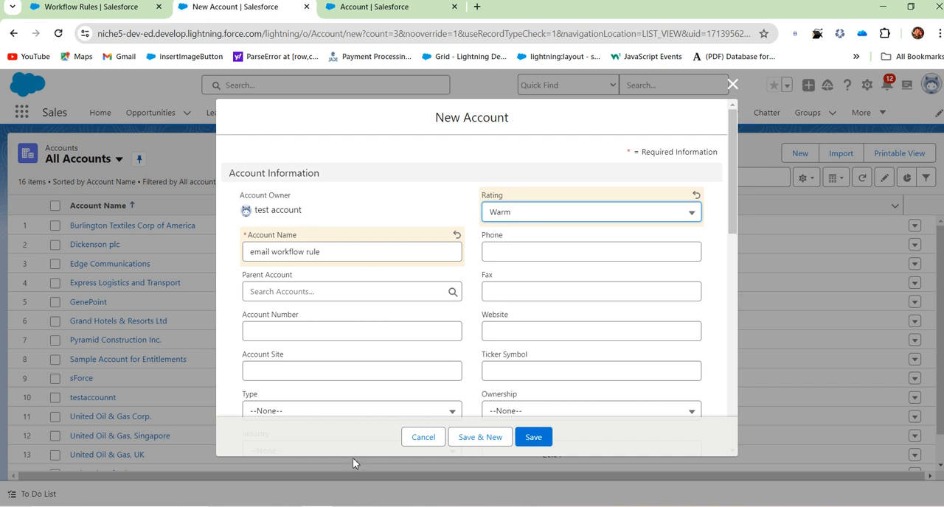
scroll(438, 320, "down", 8)
scroll(487, 384, "up", 8)
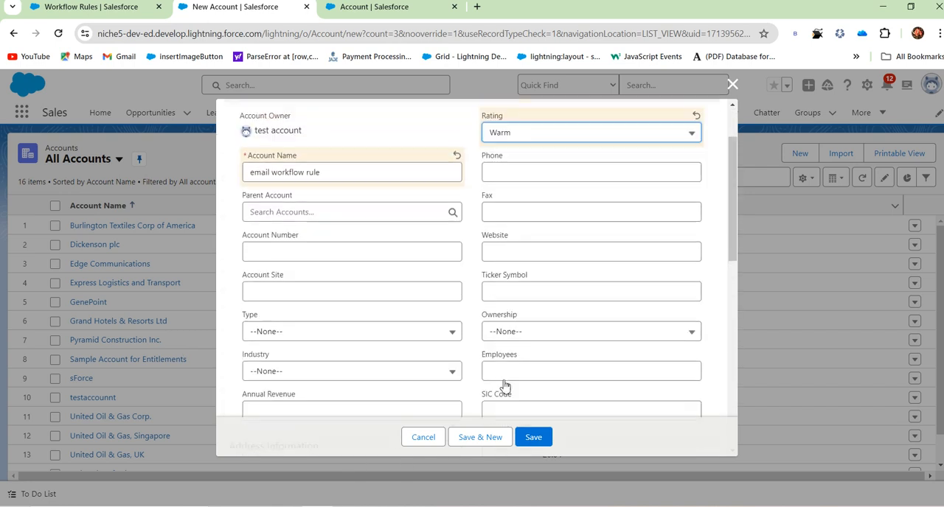
left_click(537, 438)
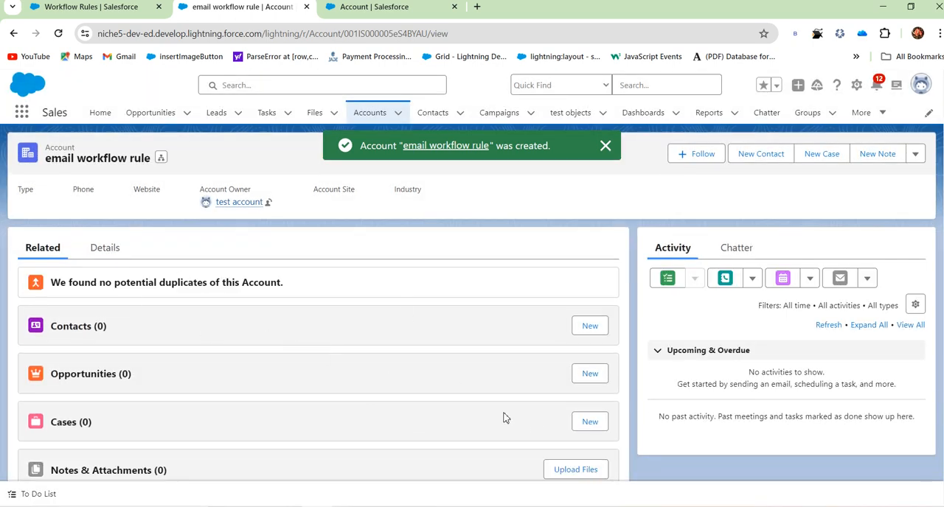
Open Gmail in a new browser tab and read the newest "Welcome to" message about the reorder portal.
left_click(477, 6)
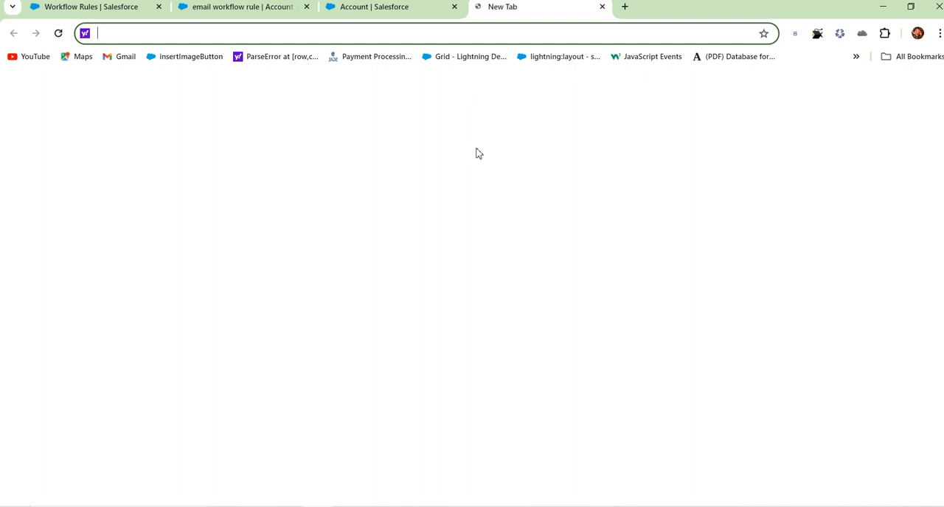
left_click(501, 255)
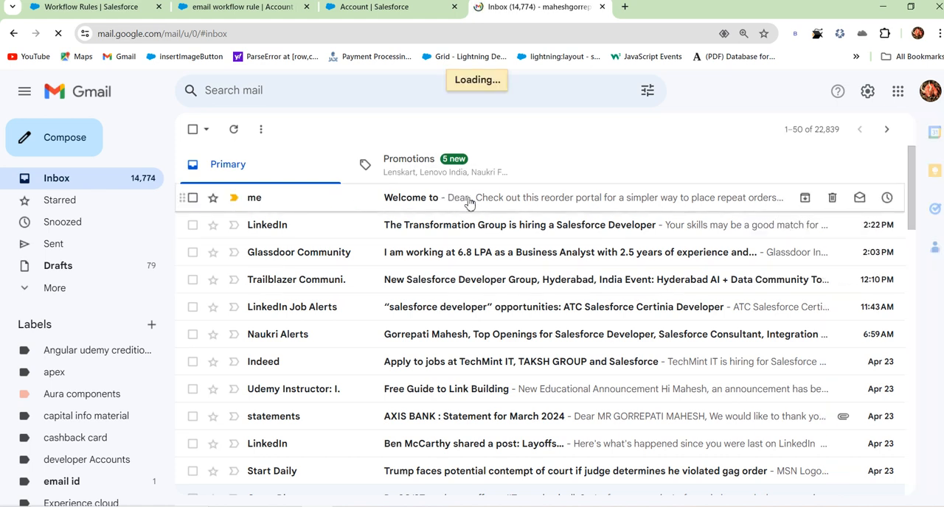
left_click(470, 199)
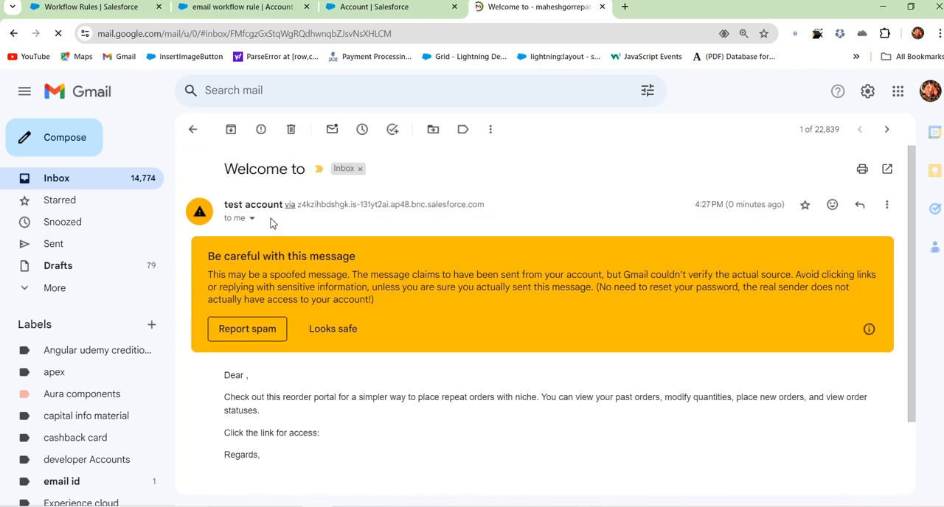
left_click_drag(283, 398, 447, 398)
left_click(364, 446)
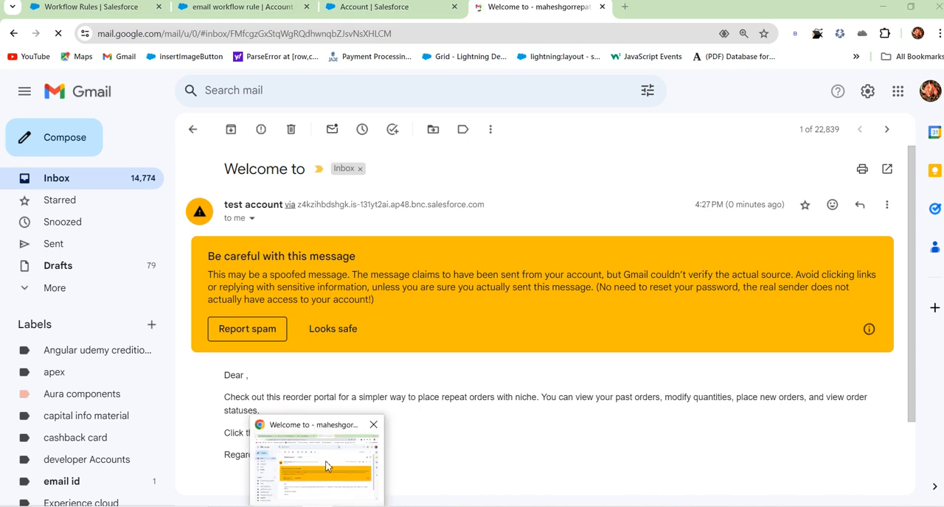
Return to the browser tab showing the list of all workflow rules.
left_click(262, 18)
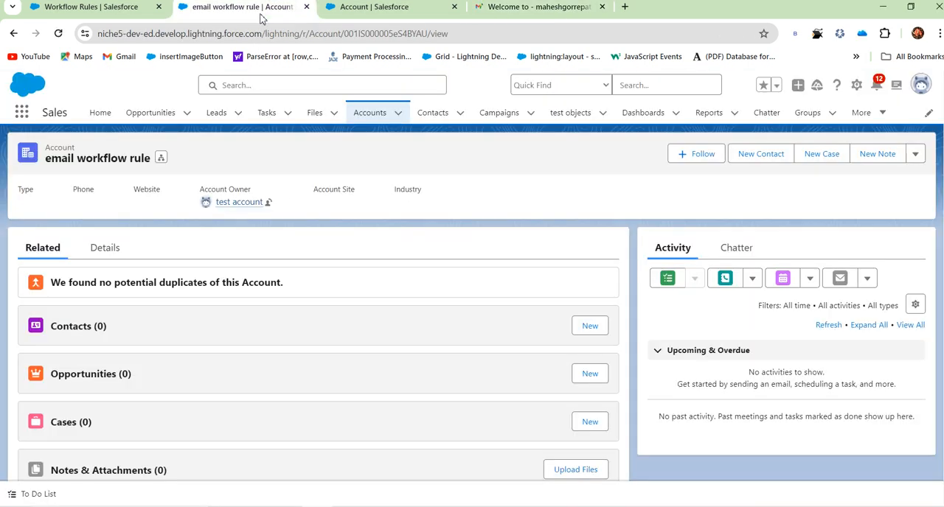
left_click(362, 11)
left_click(90, 9)
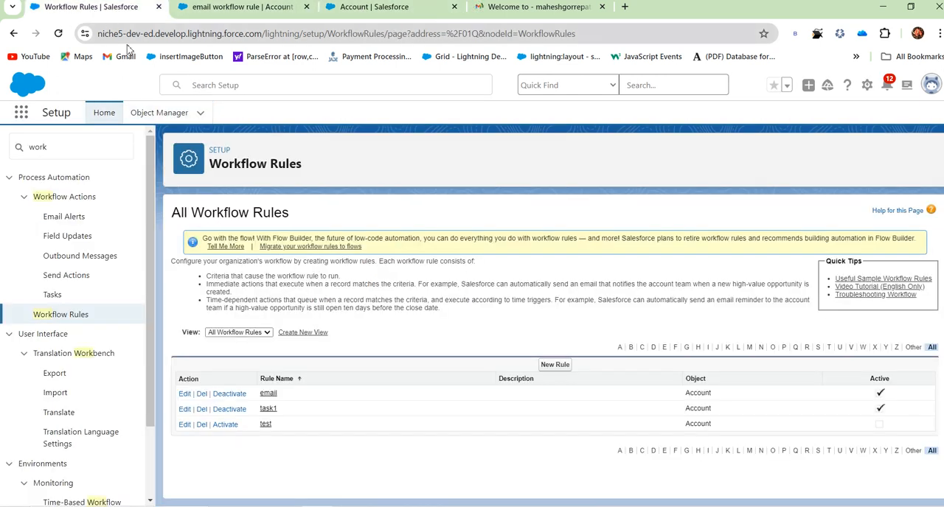
Open Setup in an additional browser tab, and in the original tab search Setup for "email" and open Classic Email Templates.
middle_click(107, 113)
left_click(87, 145)
key("BackSpace")
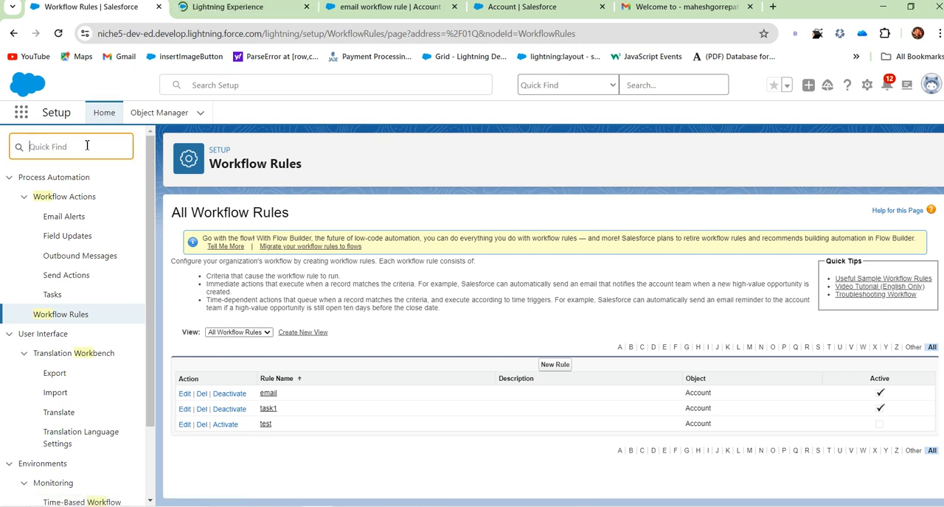
type("em")
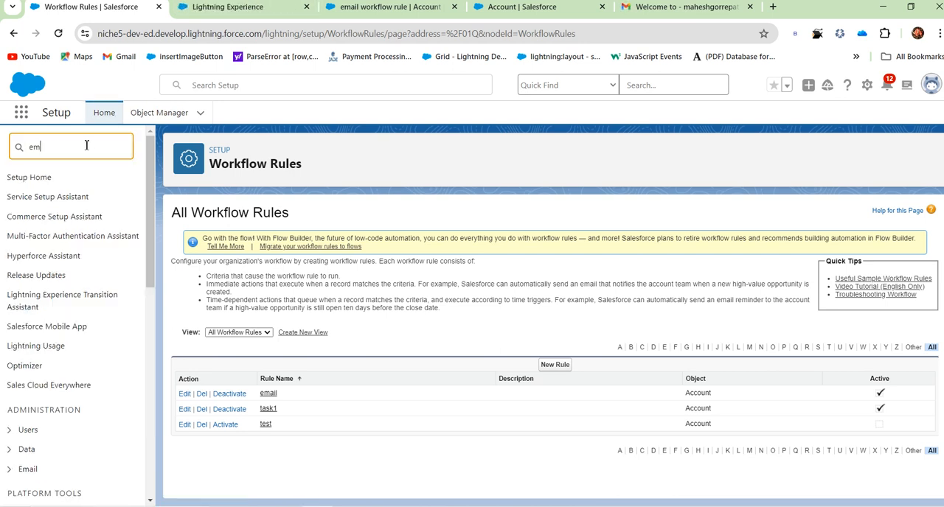
type("ail")
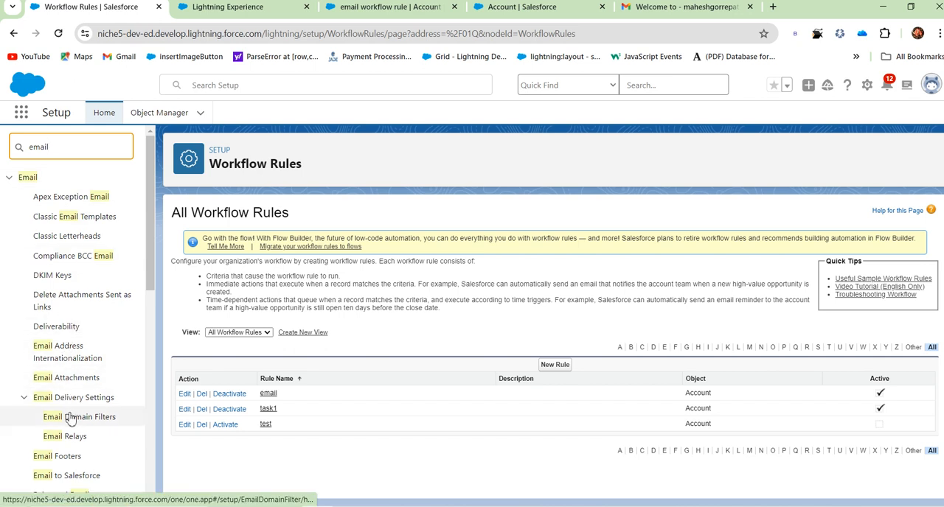
scroll(74, 420, "down", 2)
scroll(88, 369, "up", 2)
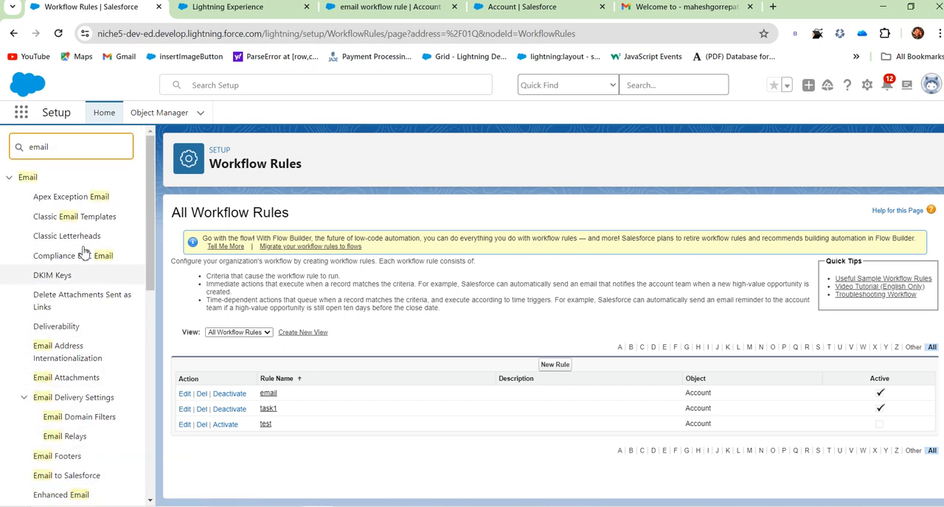
left_click(82, 219)
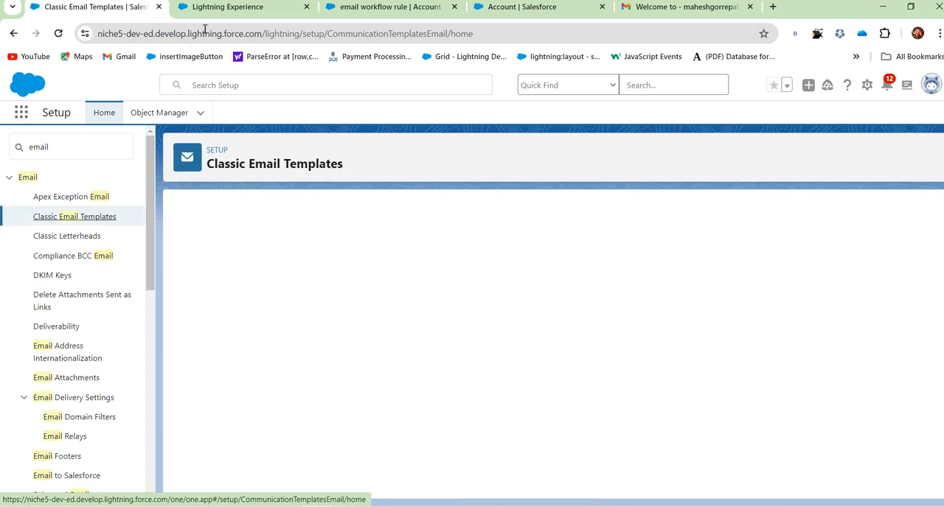
Open the "Commerce Reorder Portal: Invitation" template and examine the reorder portal paragraph in its plain text preview.
left_click(217, 9)
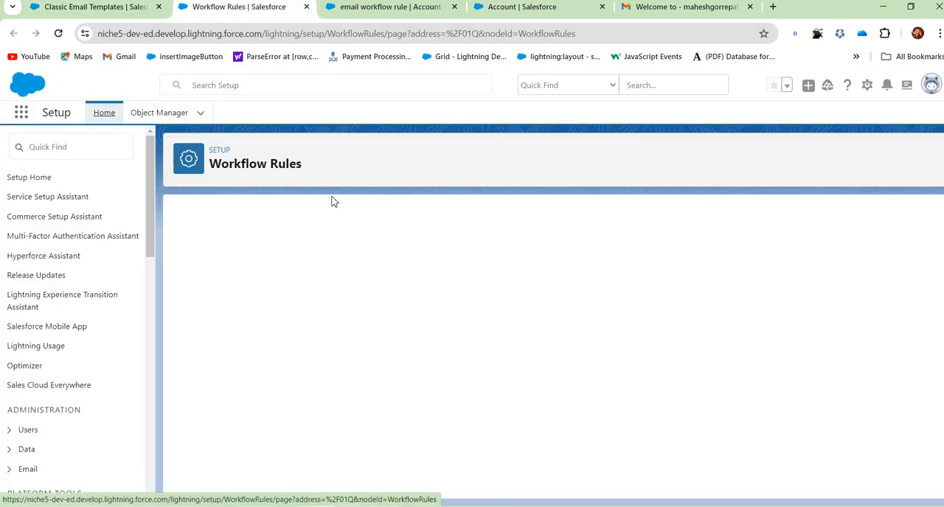
left_click(82, 10)
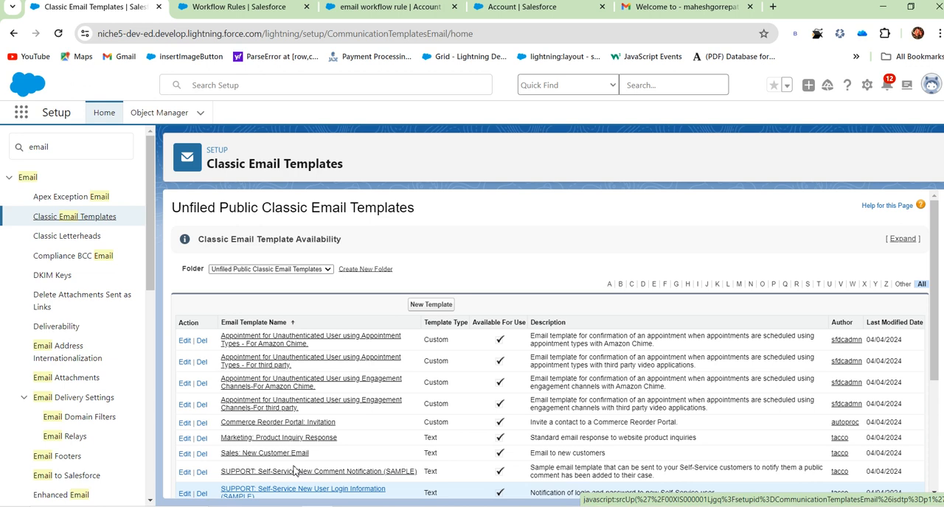
left_click(295, 425)
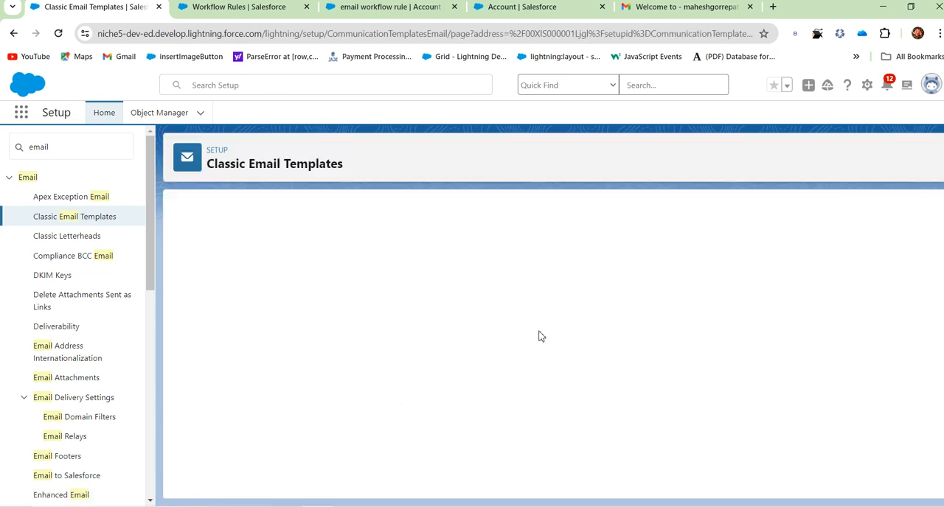
scroll(439, 331, "down", 6)
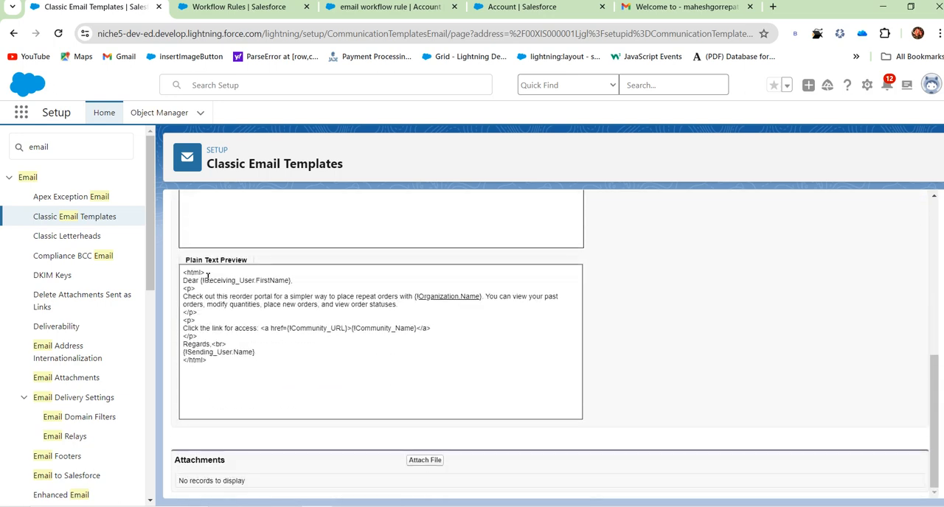
left_click_drag(197, 298, 400, 305)
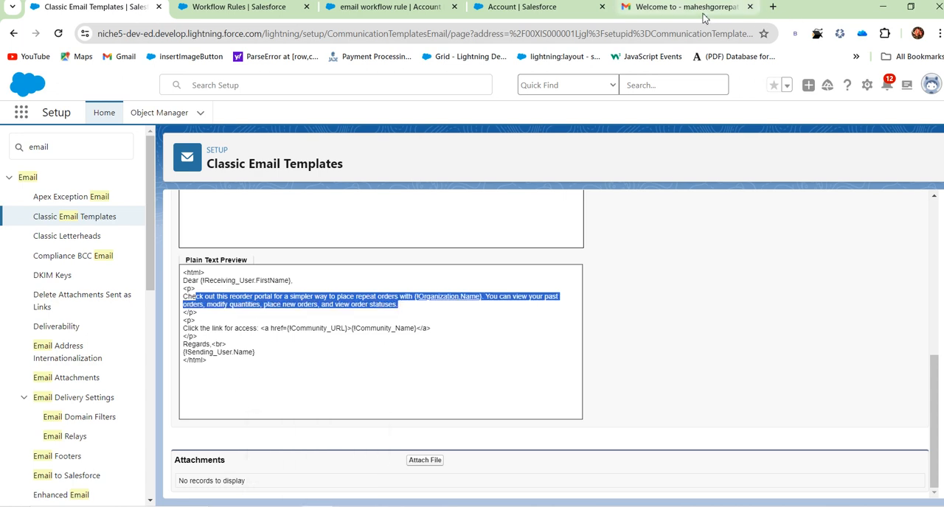
Switch to the Gmail tab and compare the received message's body, link line and closing with the template.
left_click(679, 6)
left_click_drag(227, 398, 438, 399)
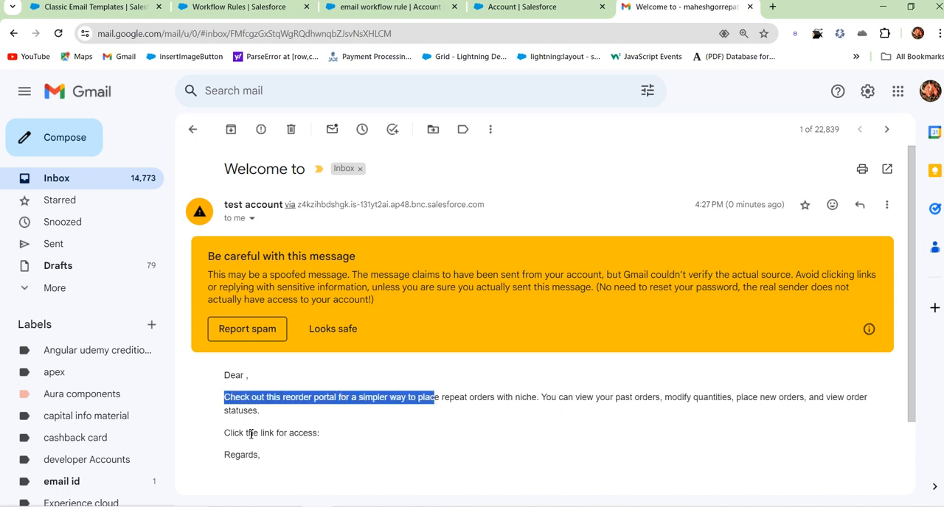
left_click_drag(246, 434, 352, 438)
left_click_drag(249, 457, 313, 457)
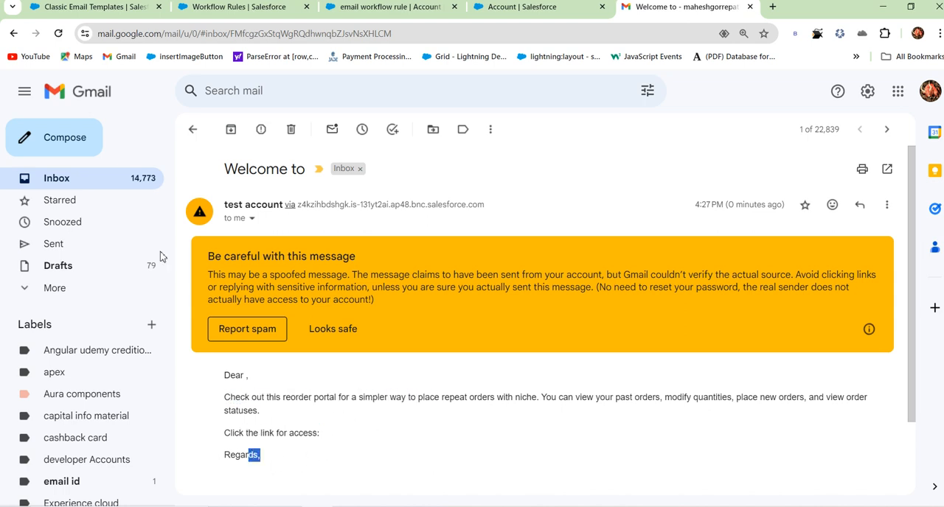
Return to the Classic Email Templates tab and examine the link and sender merge fields in the template previews.
left_click(45, 12)
left_click(295, 343)
left_click_drag(267, 330, 406, 356)
left_click(316, 409)
scroll(442, 391, "up", 7)
scroll(476, 372, "down", 8)
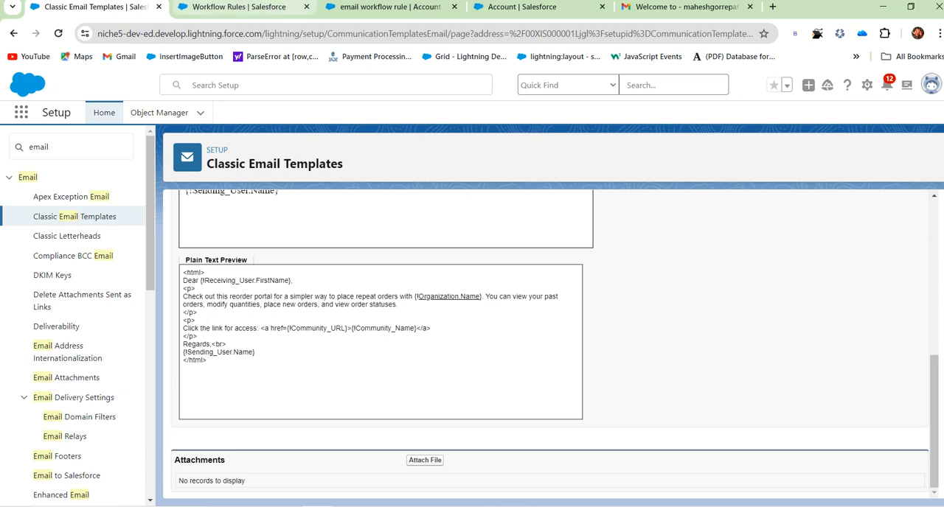
Switch to the Workflow Rules tab and start a new workflow rule on the Account object, continuing with workflow rules.
left_click(259, 9)
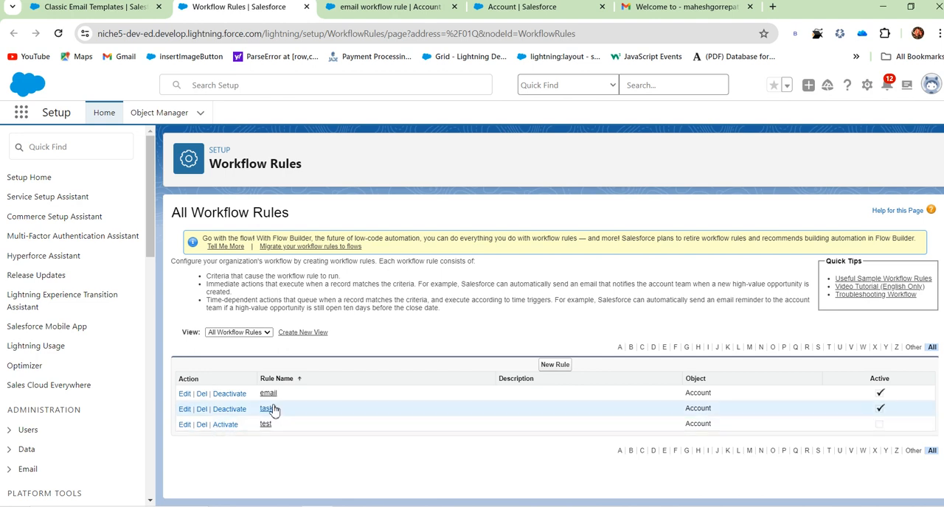
left_click(558, 366)
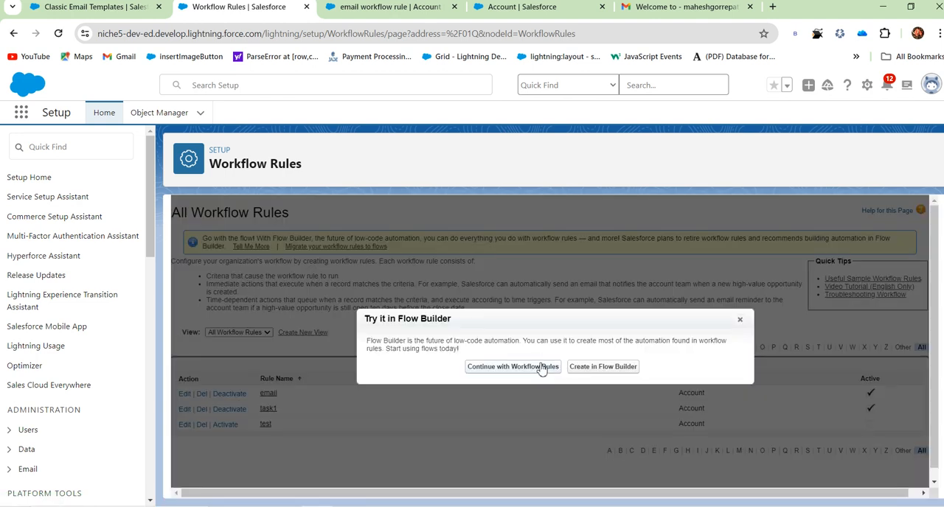
left_click(519, 368)
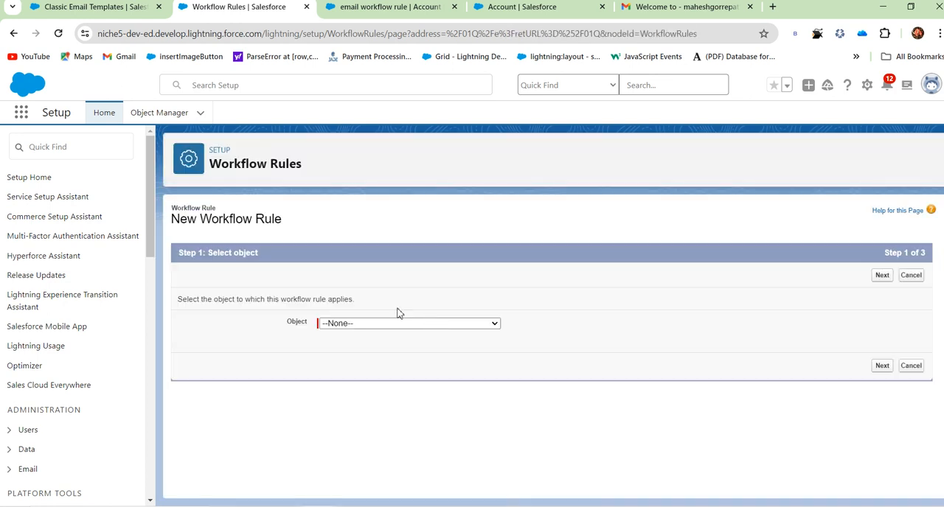
left_click(335, 325)
scroll(350, 126, "up", 1)
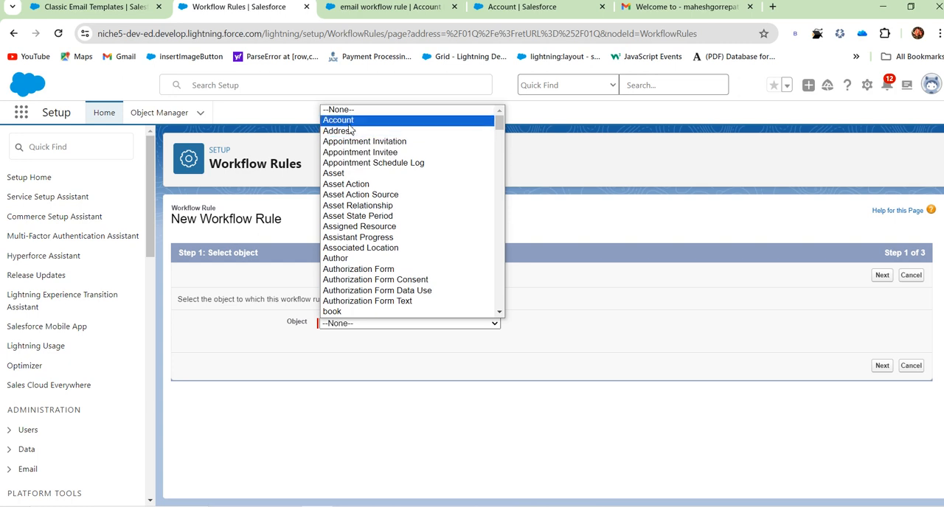
left_click(351, 121)
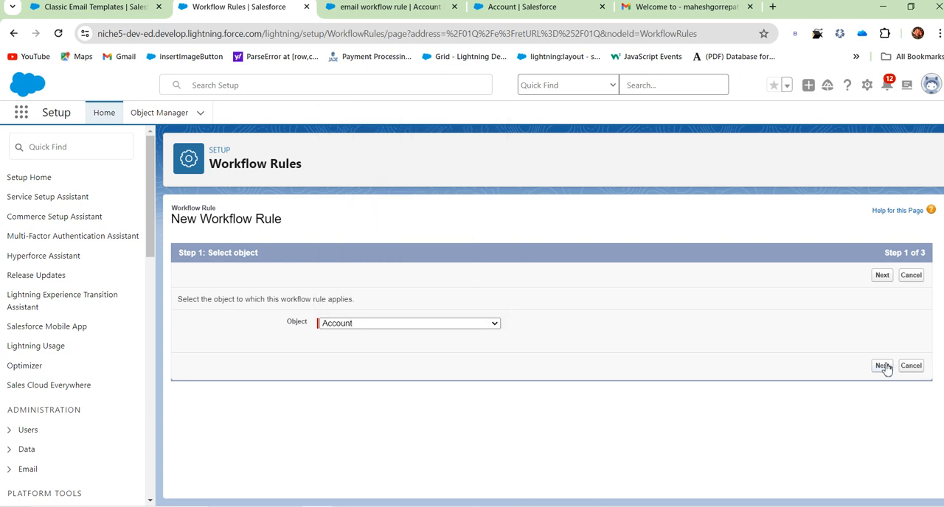
left_click(883, 365)
Name the rule "field update wf" and have it evaluated when a record is created, and every time it's edited.
left_click(378, 345)
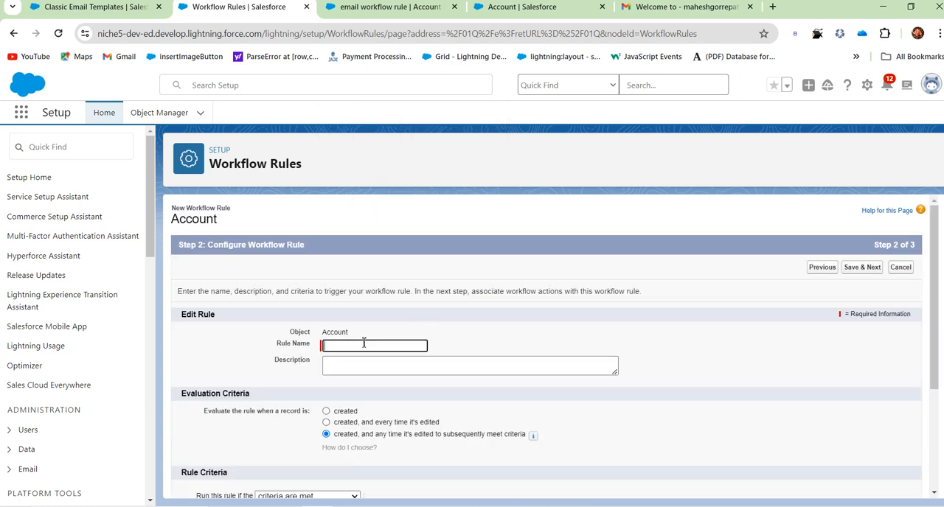
left_click(363, 344)
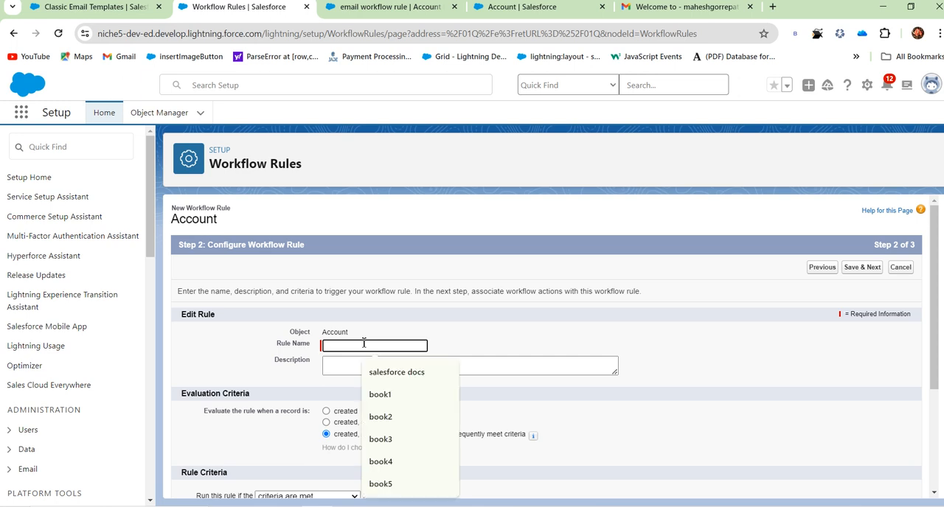
type("field update wf")
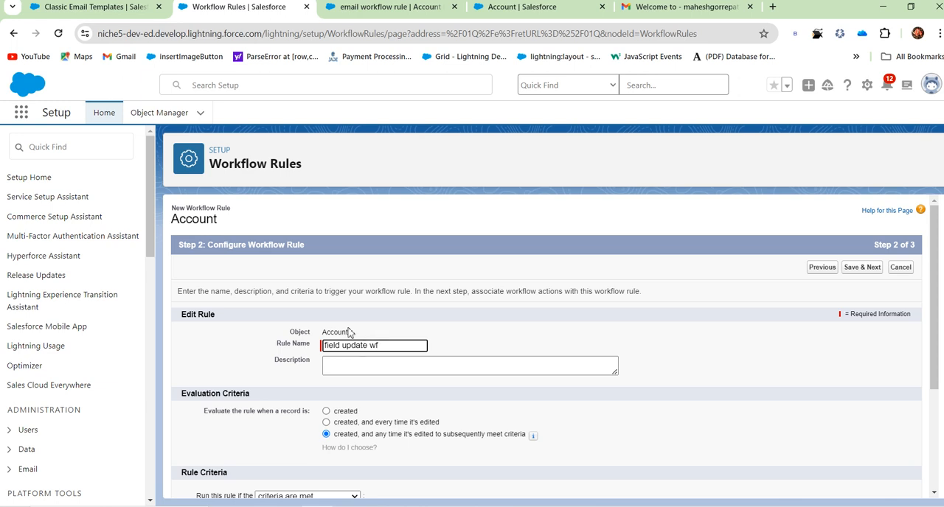
left_click(415, 396)
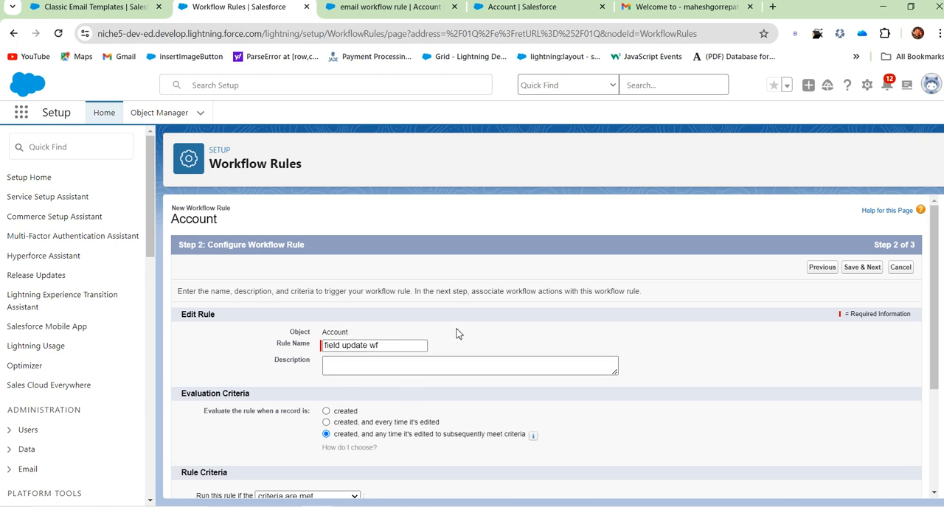
scroll(457, 334, "down", 1)
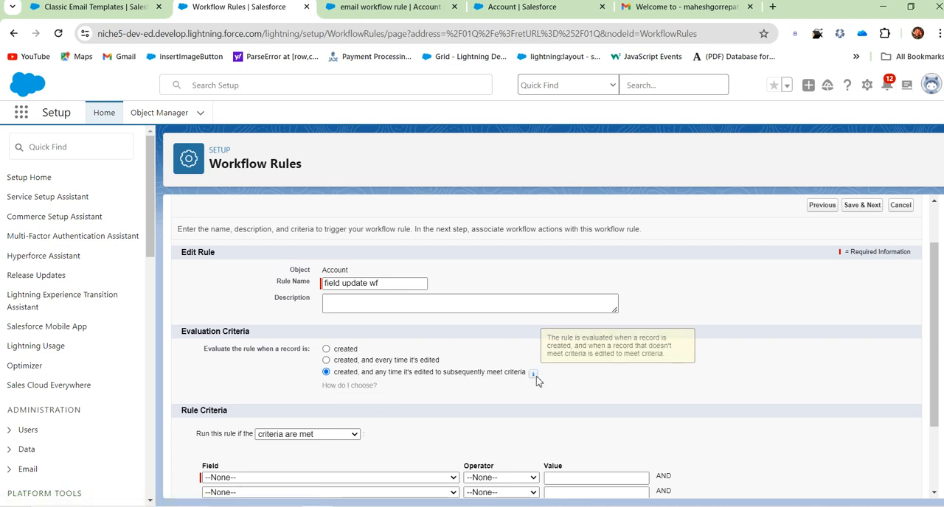
left_click(348, 362)
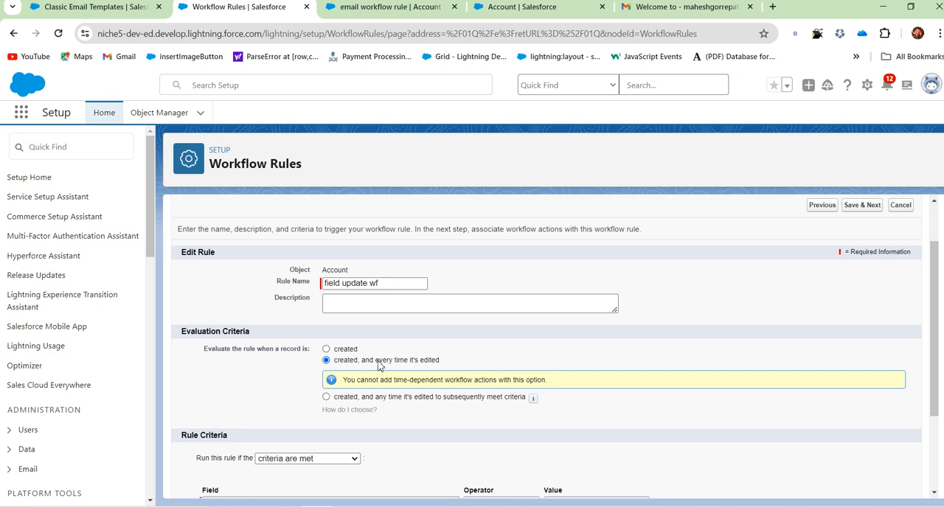
Keep the rule running if "criteria are met" and choose Account: Rating as the first criterion's field.
scroll(489, 354, "down", 2)
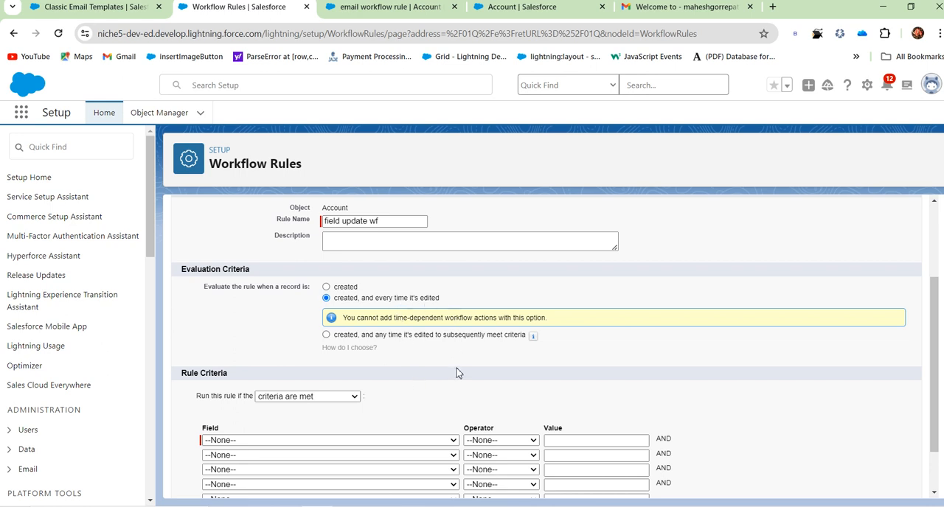
scroll(385, 384, "down", 2)
left_click(313, 335)
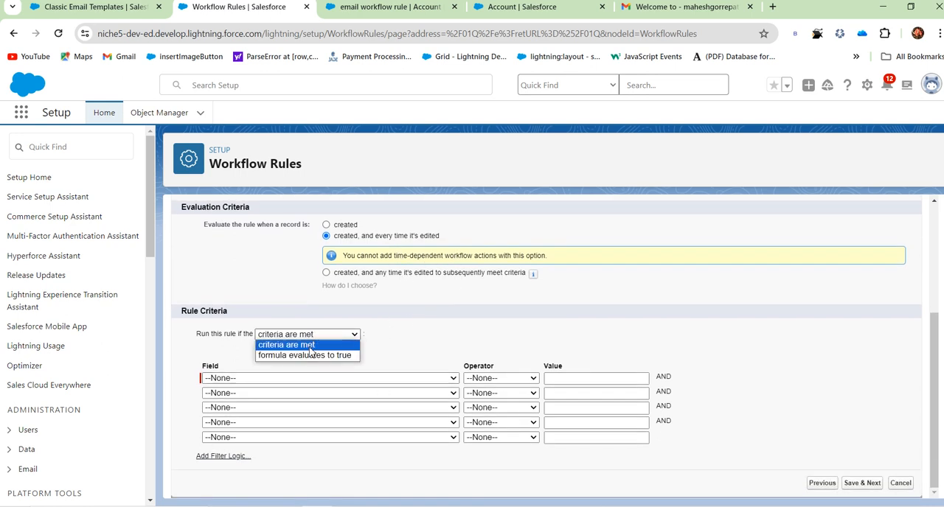
left_click(417, 343)
left_click(349, 340)
left_click(442, 332)
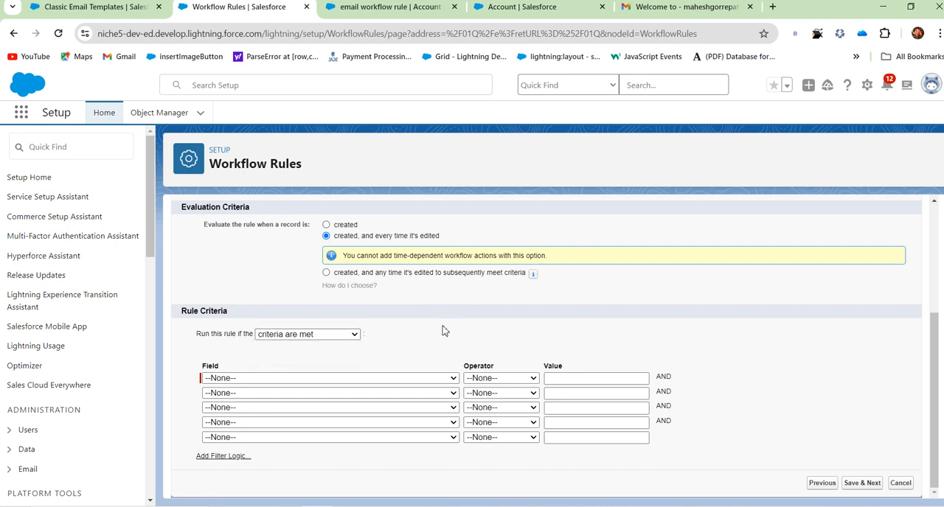
left_click(294, 380)
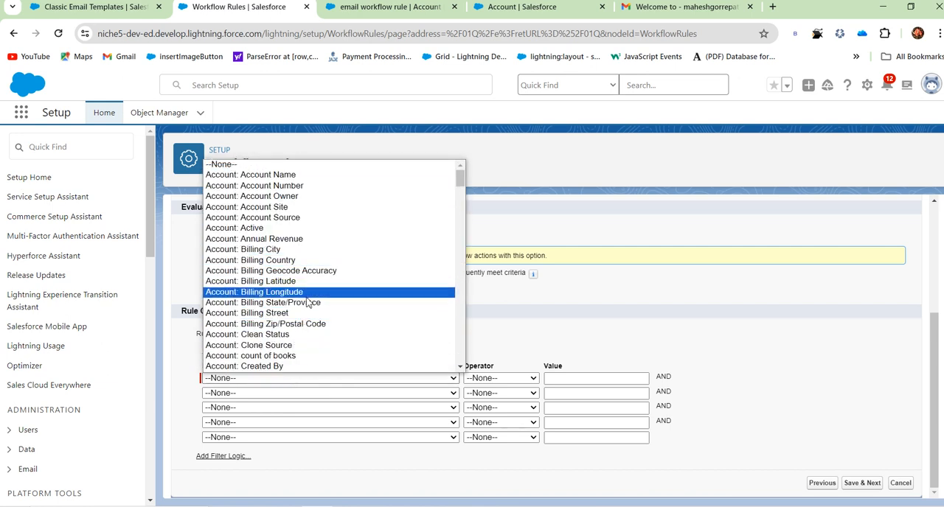
scroll(311, 303, "down", 3)
scroll(291, 235, "up", 3)
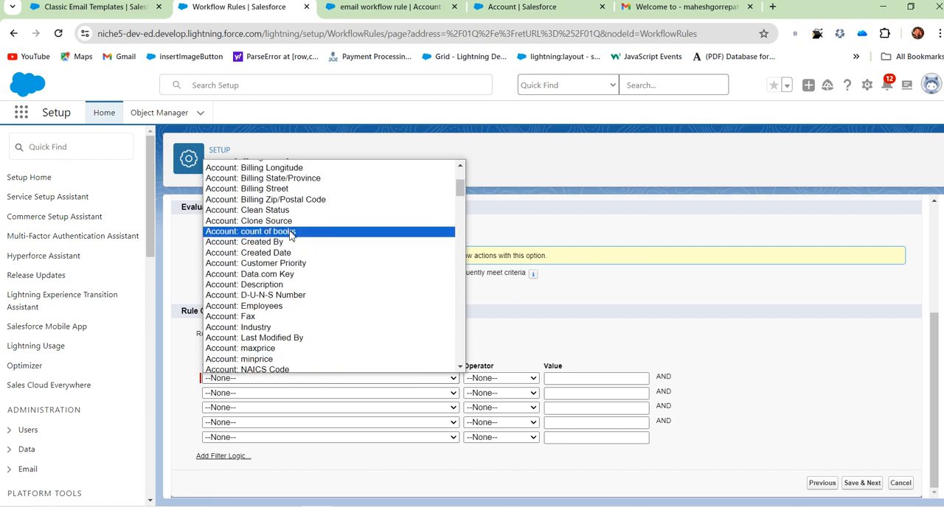
scroll(292, 243, "down", 3)
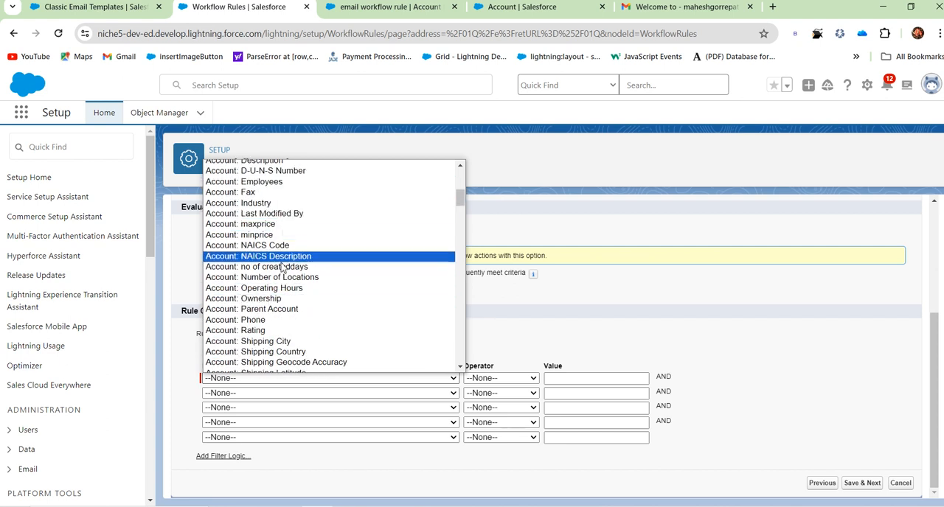
left_click(280, 330)
Complete the Rating criterion with the operator equals and the value Cold, and save the rule to reach its workflow actions.
left_click(489, 378)
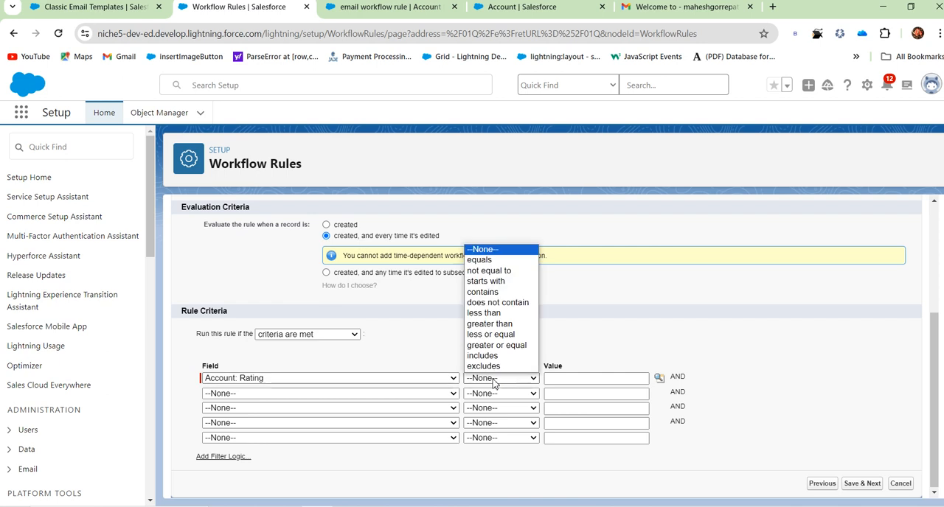
left_click(487, 261)
left_click(658, 379)
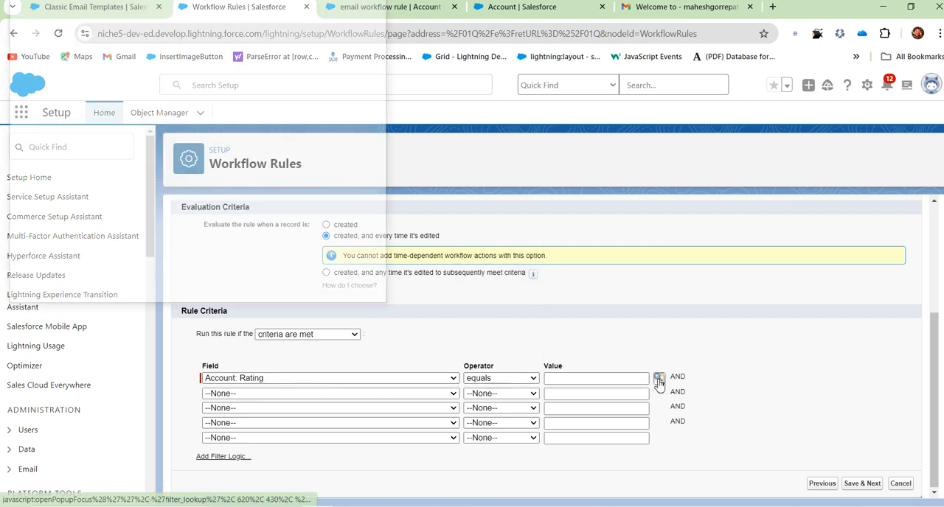
left_click(20, 144)
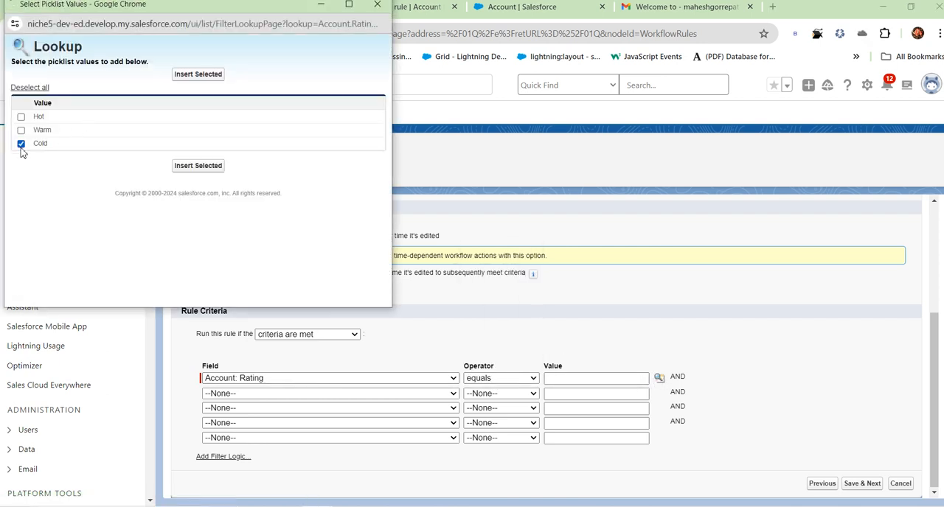
left_click(186, 167)
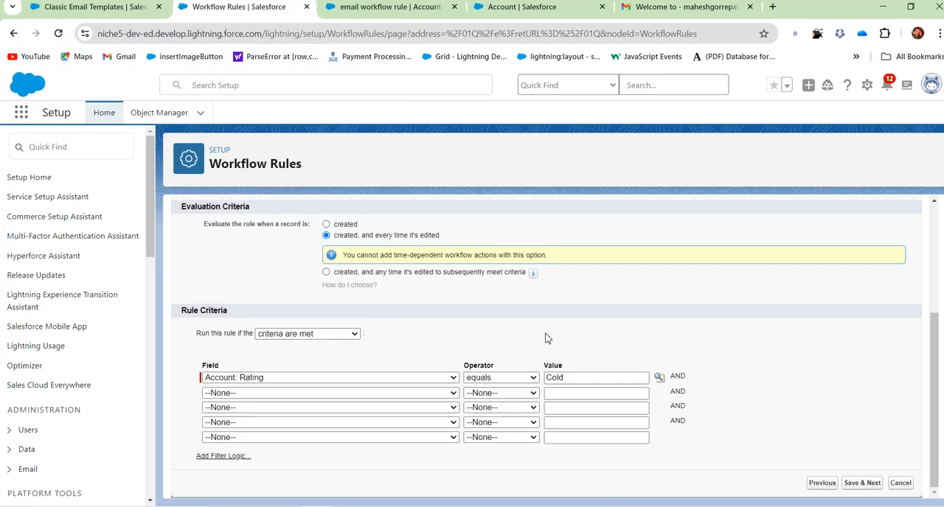
left_click(860, 483)
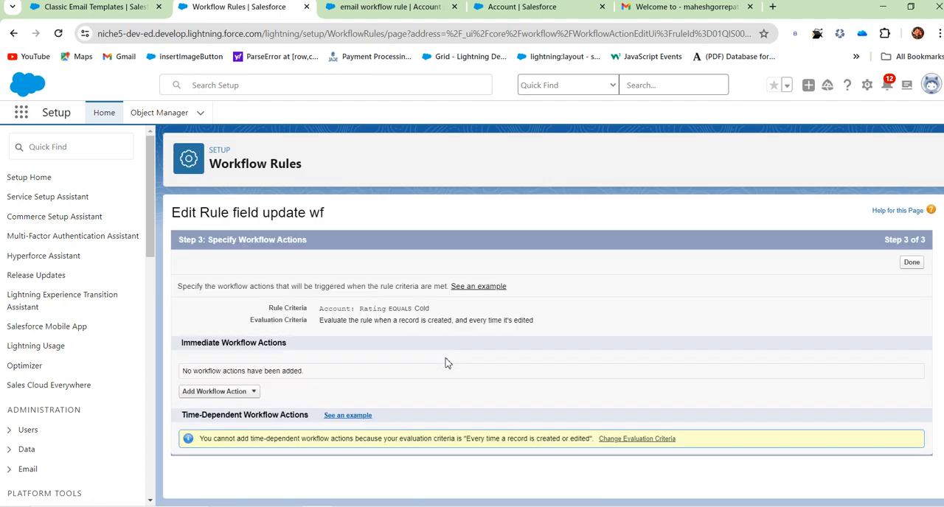
Add a new field update as an immediate workflow action of the "field update wf" rule.
left_click(243, 393)
left_click(211, 434)
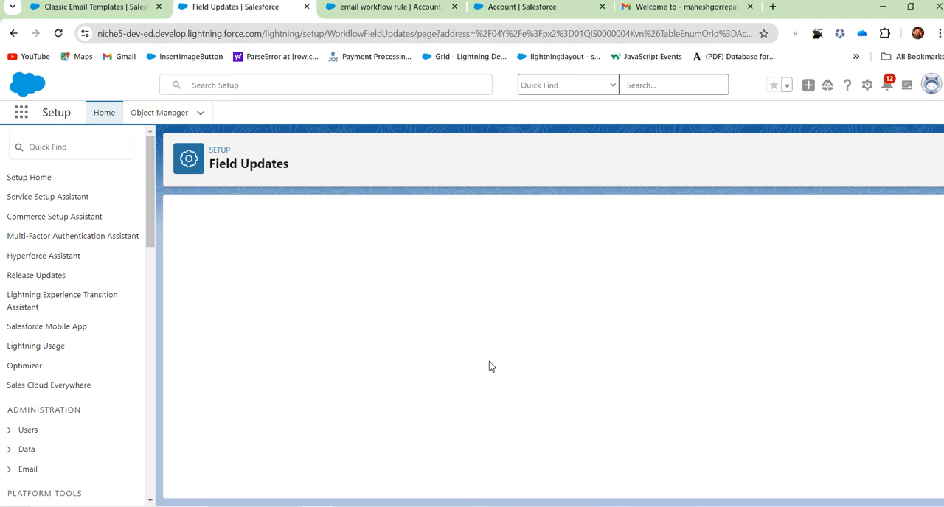
left_click(372, 310)
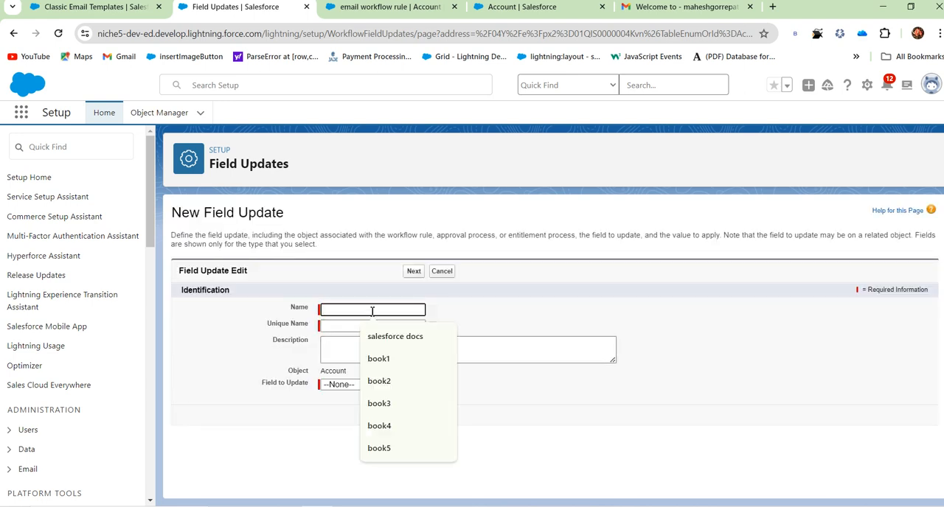
left_click(339, 385)
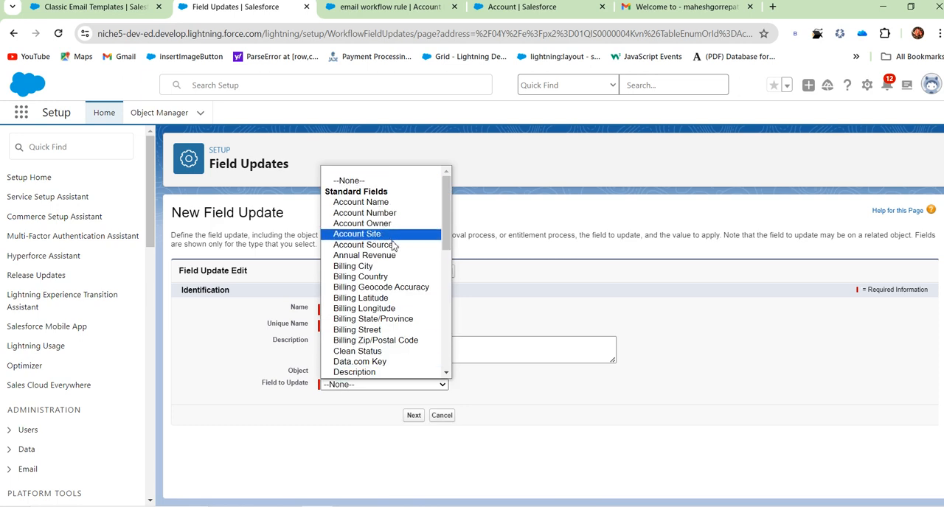
Review the detail fields of the "email workflow rule" account to find a suitable field to update.
left_click(520, 7)
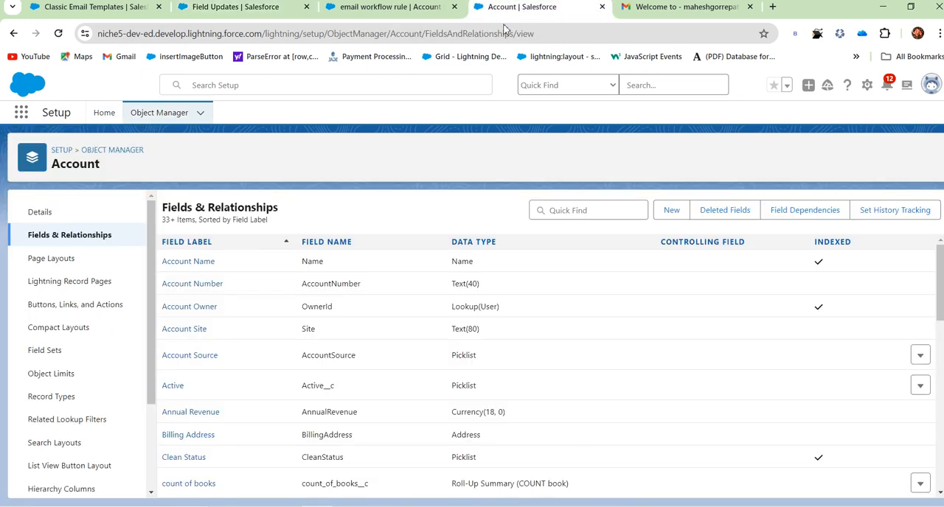
left_click(168, 13)
left_click(240, 8)
left_click(374, 12)
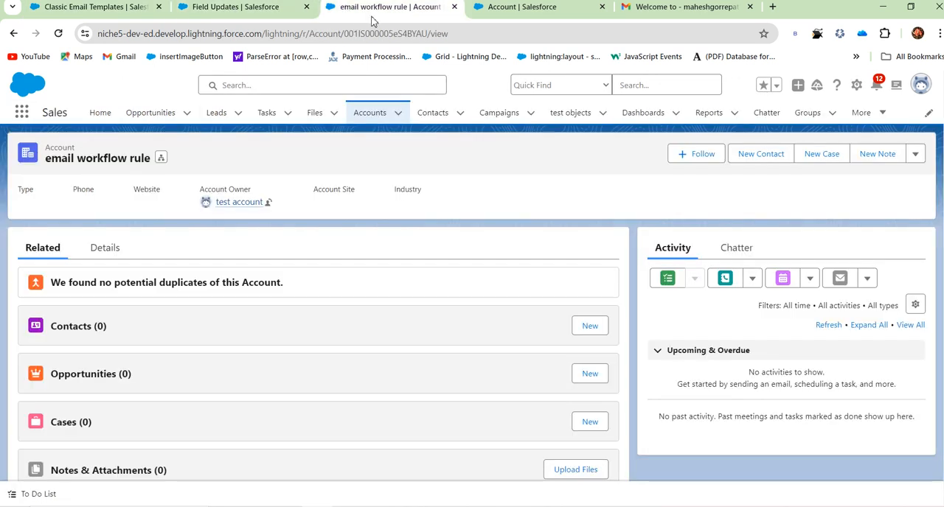
left_click(103, 248)
scroll(227, 280, "down", 1)
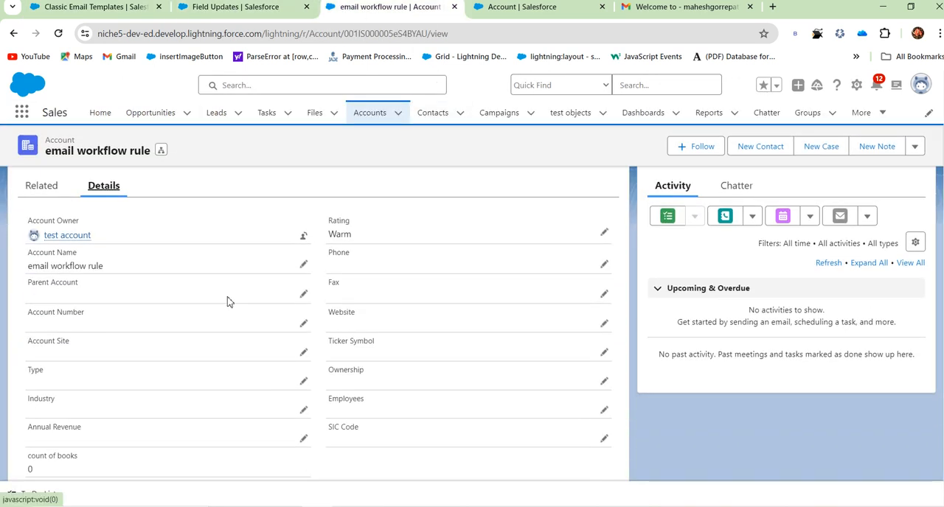
scroll(389, 321, "down", 1)
scroll(390, 321, "up", 1)
scroll(140, 306, "down", 2)
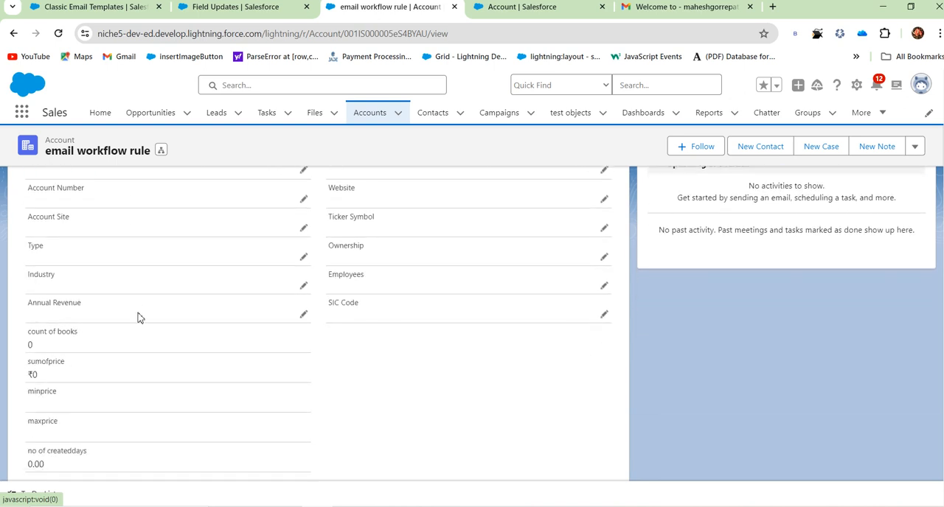
Return to the new field update form and name the field update "industy update", with the unique name "industy_update".
left_click(233, 9)
left_click(333, 309)
type("industy update")
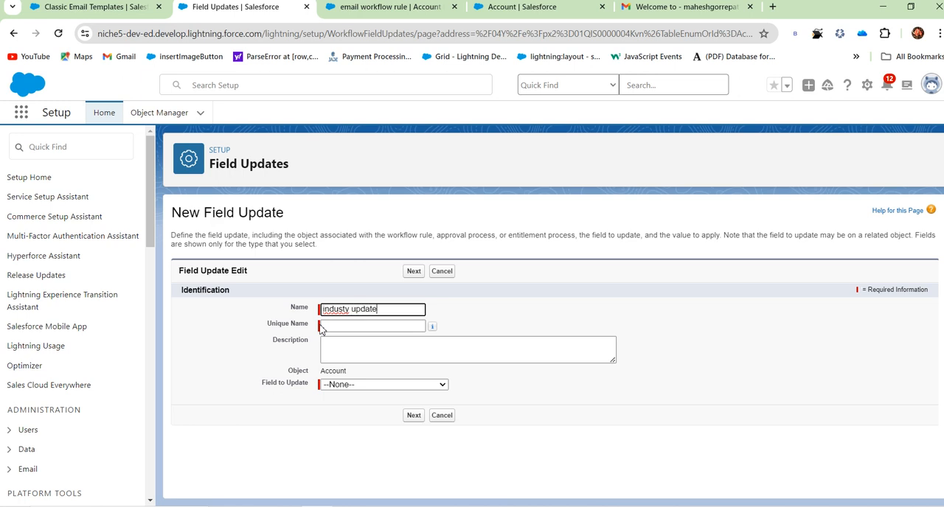
left_click(322, 329)
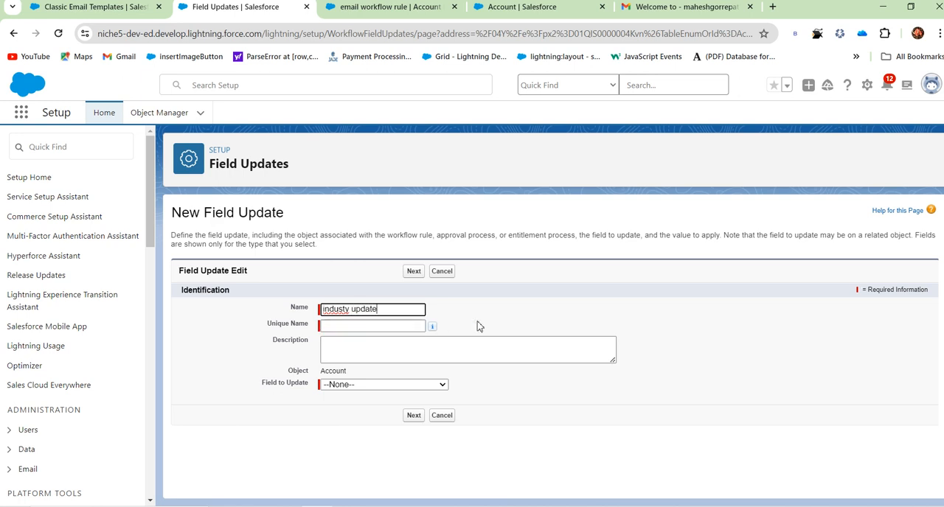
Choose Industry as the Account field to update.
left_click(400, 385)
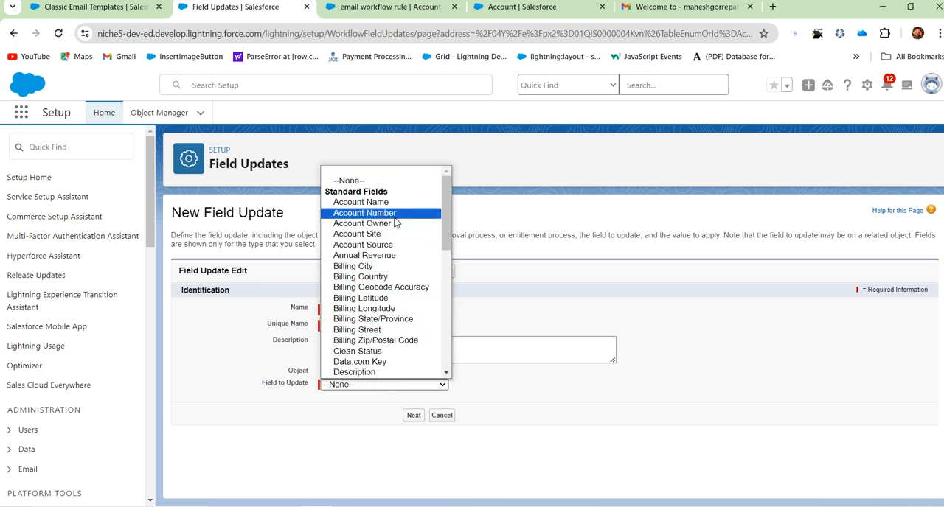
scroll(383, 333, "down", 3)
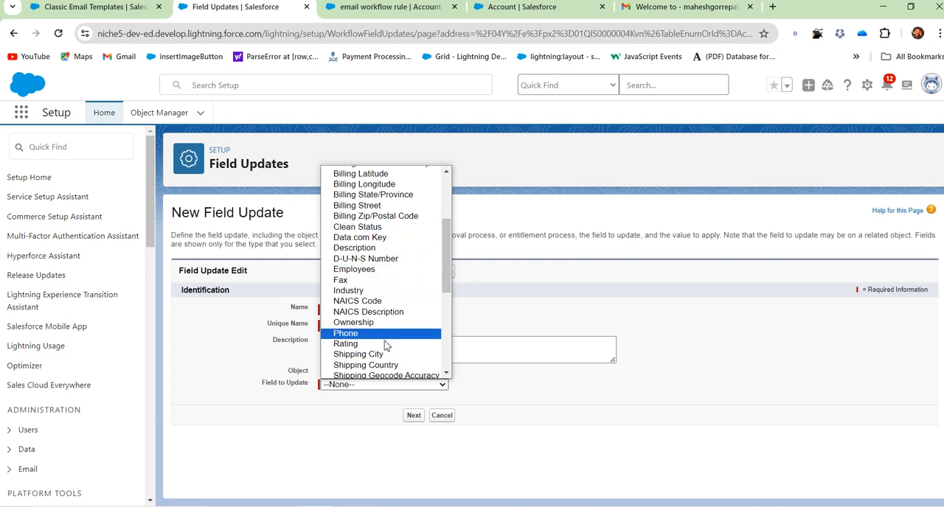
scroll(384, 347, "down", 3)
scroll(394, 291, "up", 4)
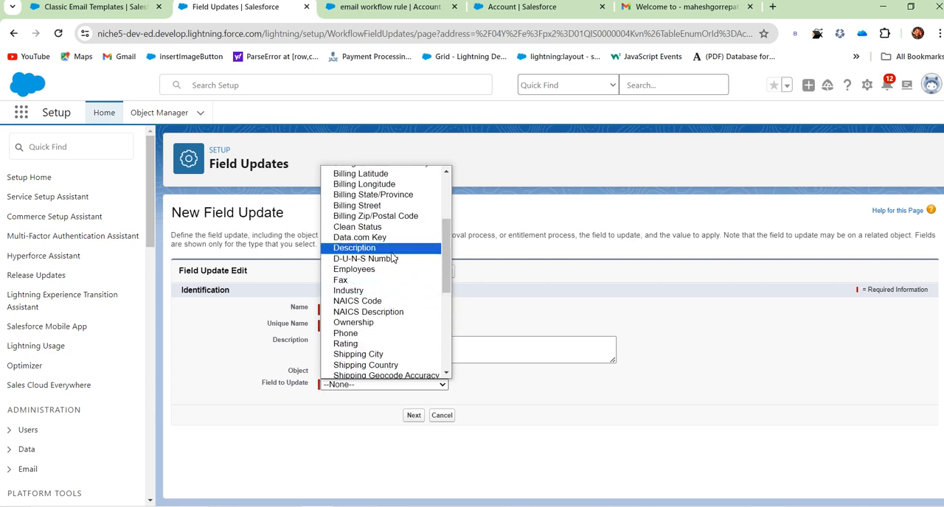
scroll(403, 236, "up", 4)
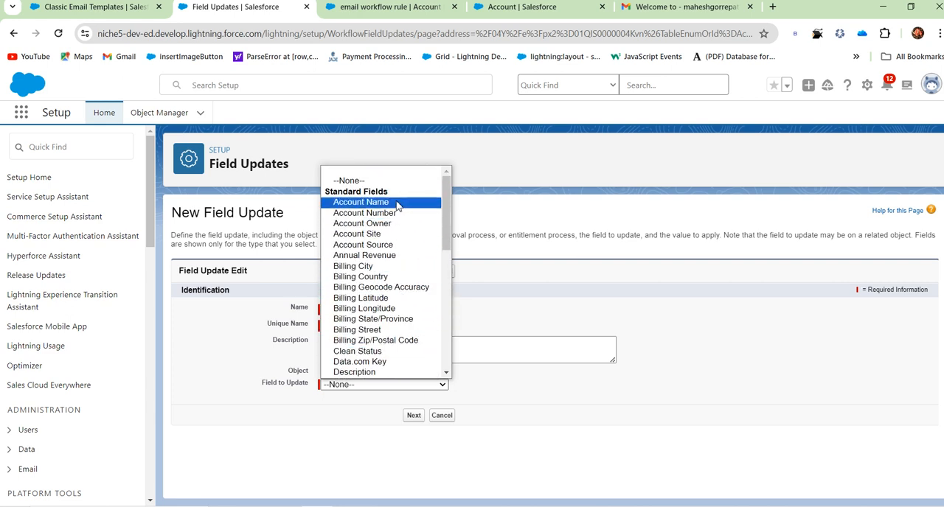
scroll(383, 218, "down", 5)
scroll(384, 252, "up", 5)
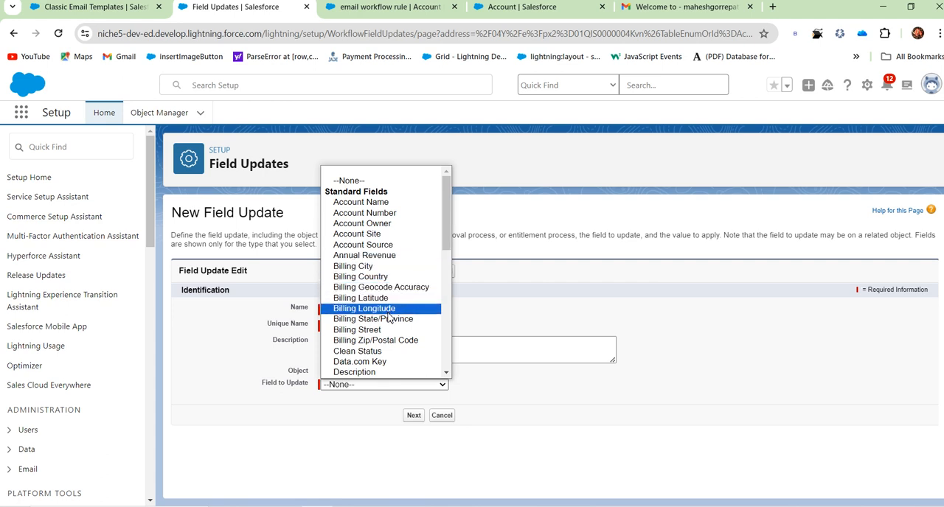
scroll(389, 317, "down", 4)
left_click(369, 290)
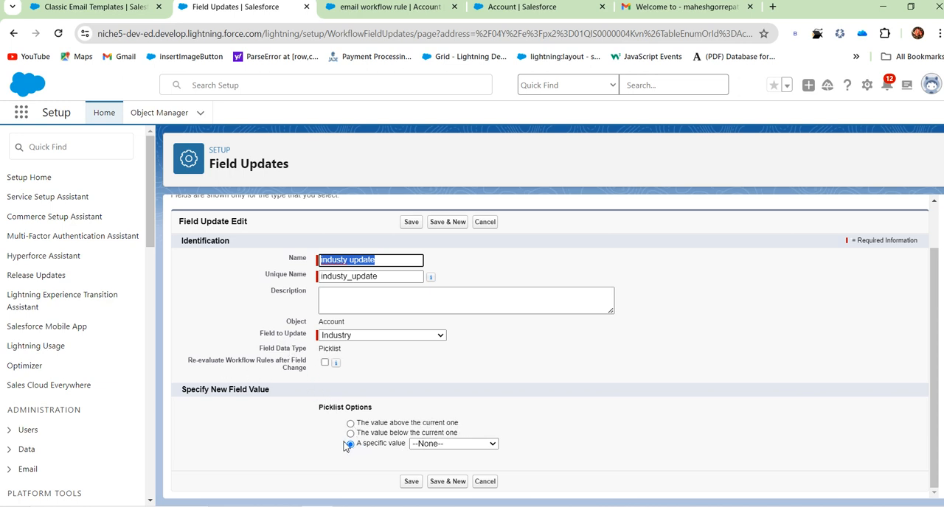
Set the new field value to the specific picklist value Other.
left_click(476, 445)
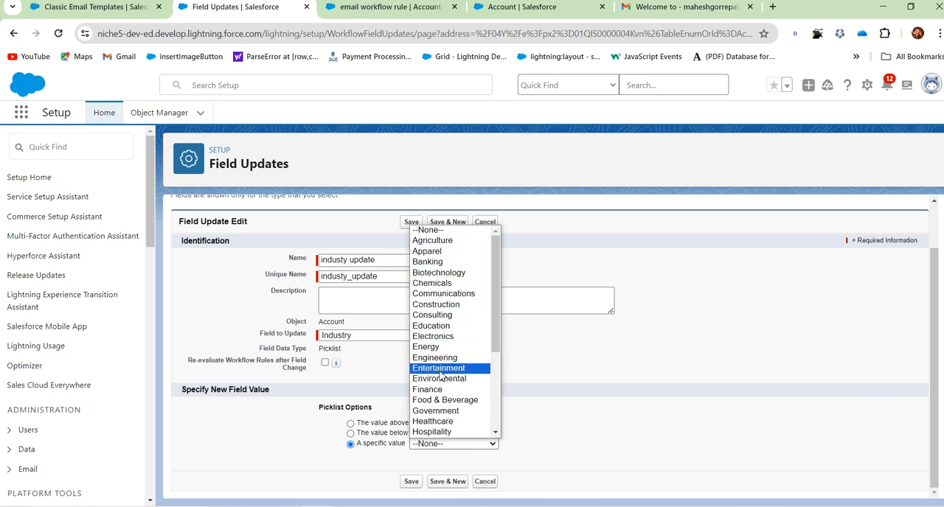
scroll(442, 383, "down", 4)
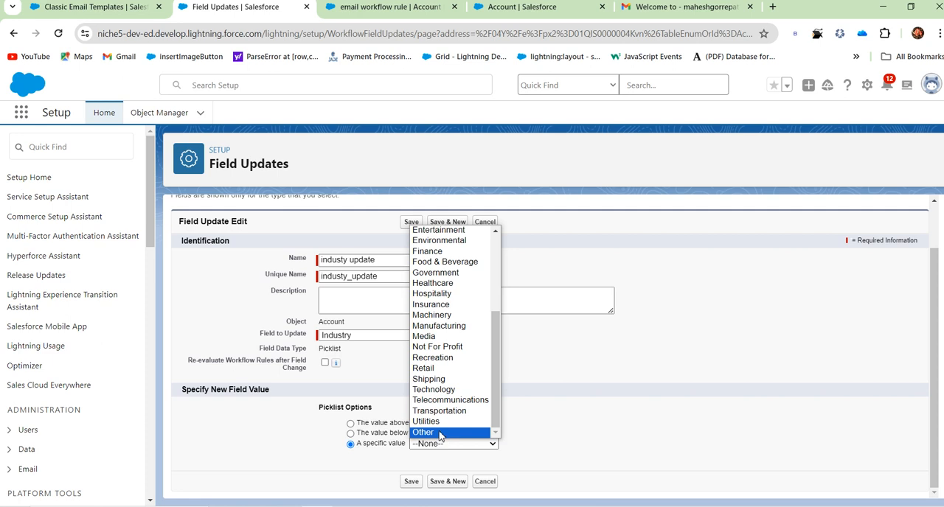
left_click(441, 433)
left_click(431, 446)
left_click(442, 451)
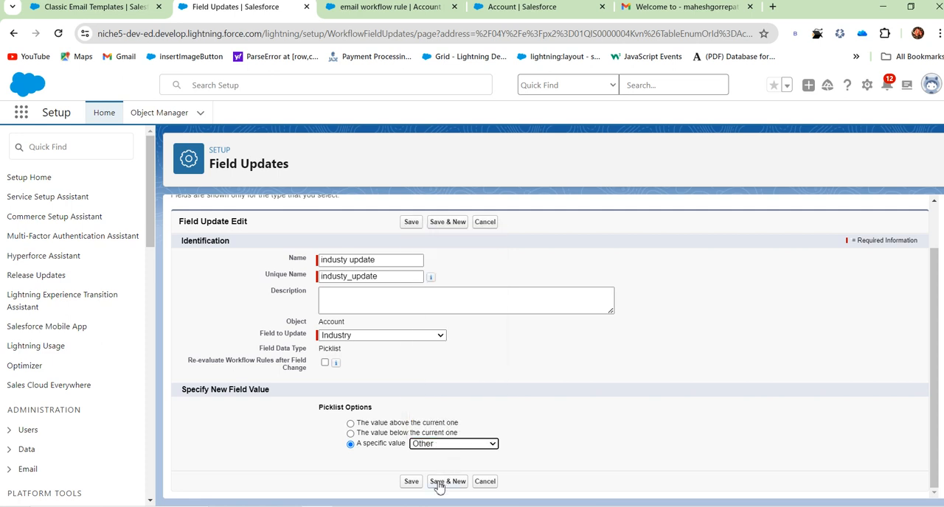
Save the field update, and finish and activate the "field update wf" rule.
left_click(412, 482)
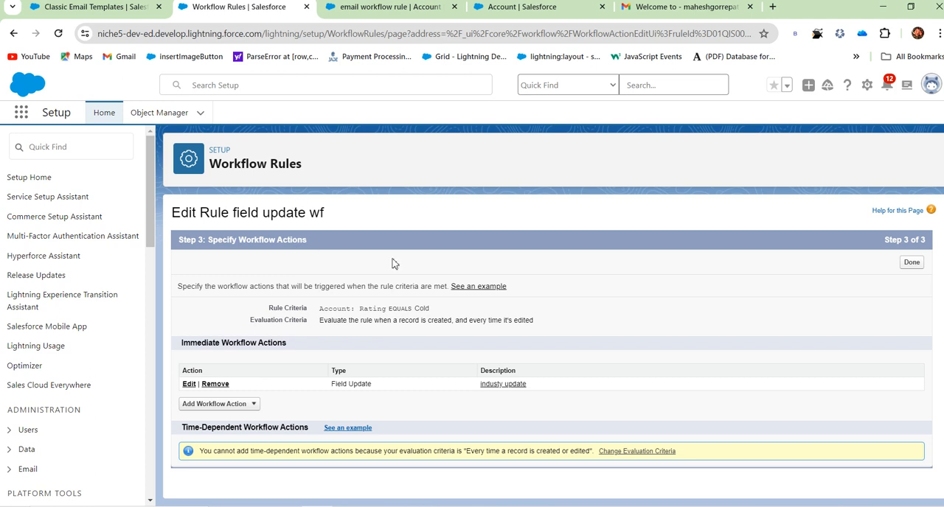
left_click(915, 264)
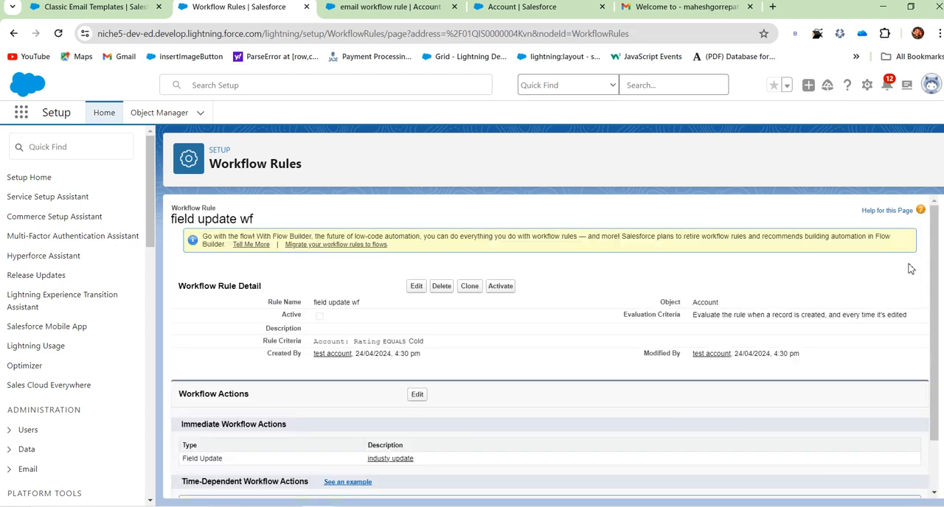
left_click(501, 287)
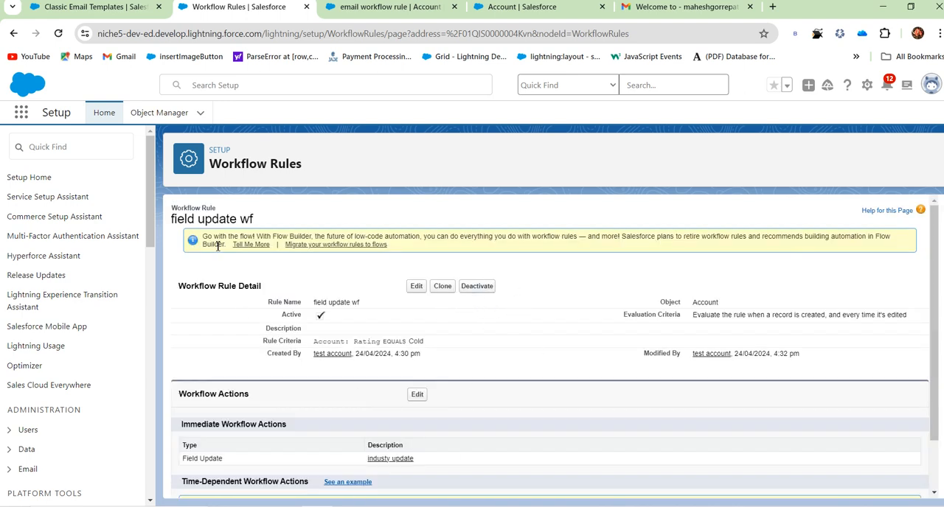
Search Setup for "work" and open the Workflow Rules list.
left_click(55, 138)
type("w")
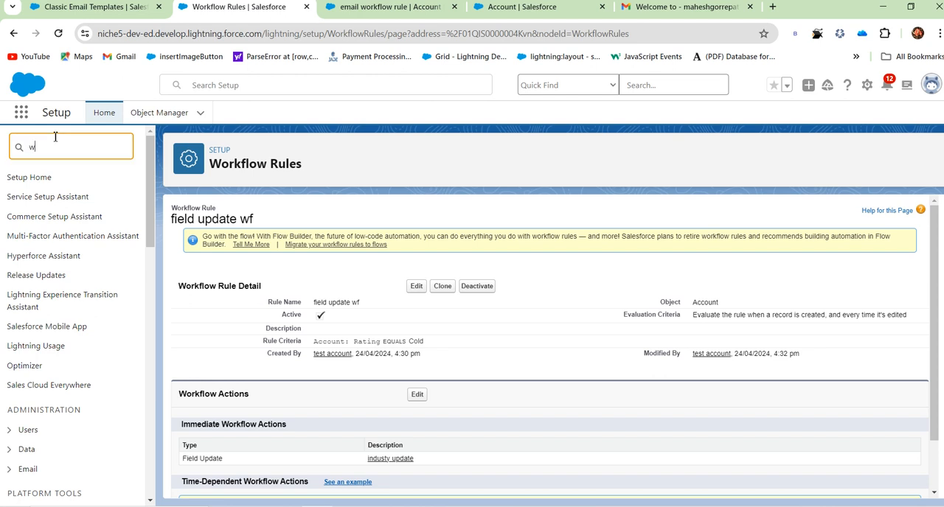
type("ork")
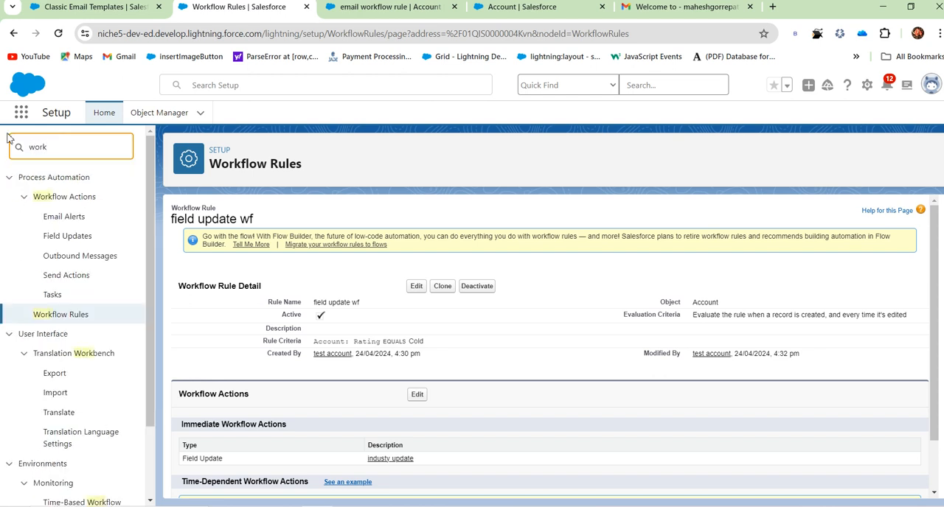
left_click(68, 317)
left_click(76, 316)
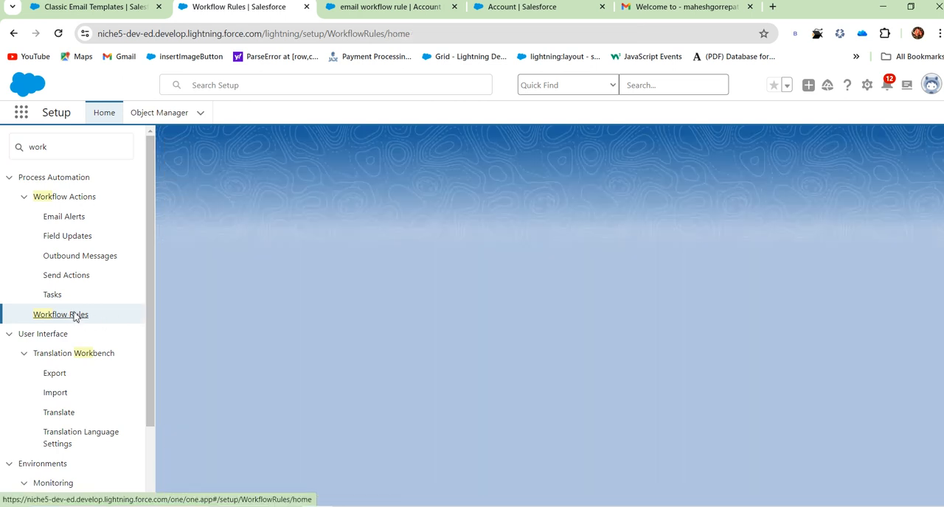
scroll(377, 376, "down", 2)
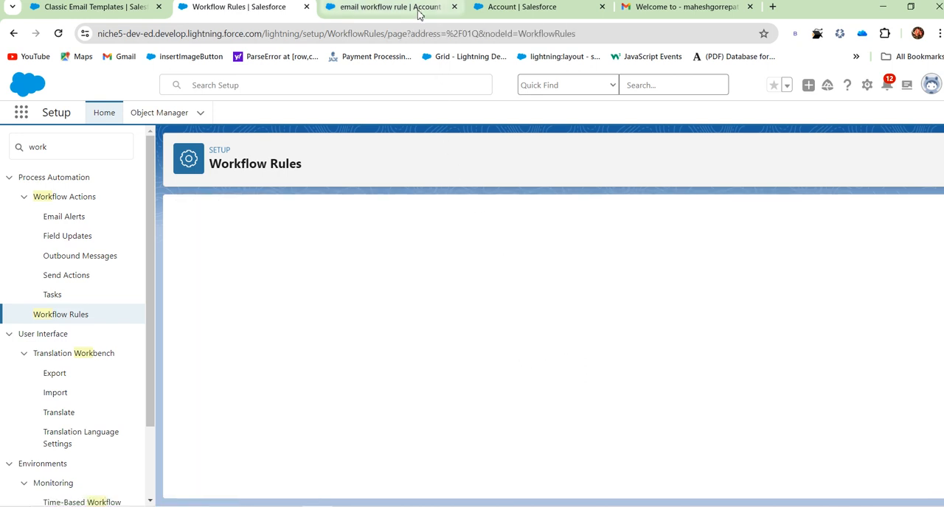
Switch to the Sales account tab and start a new account named "field update".
left_click(418, 10)
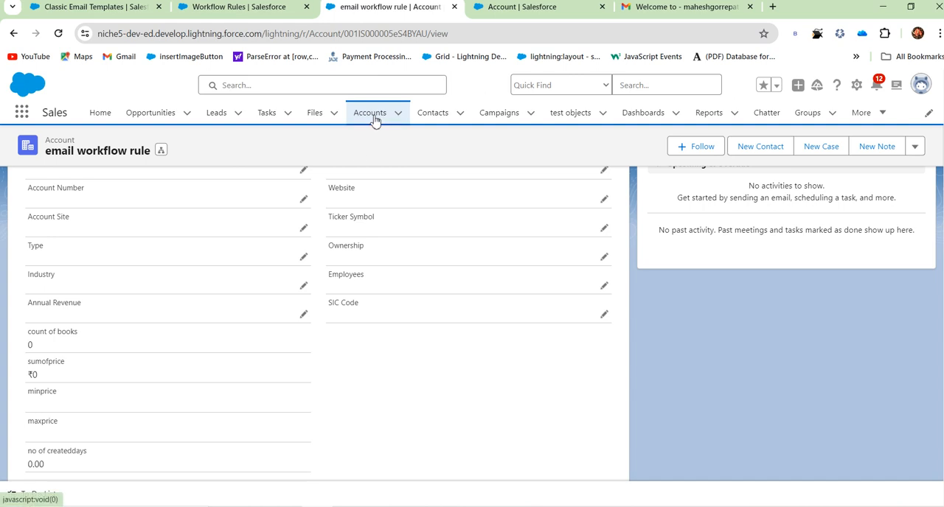
left_click(374, 115)
left_click(790, 156)
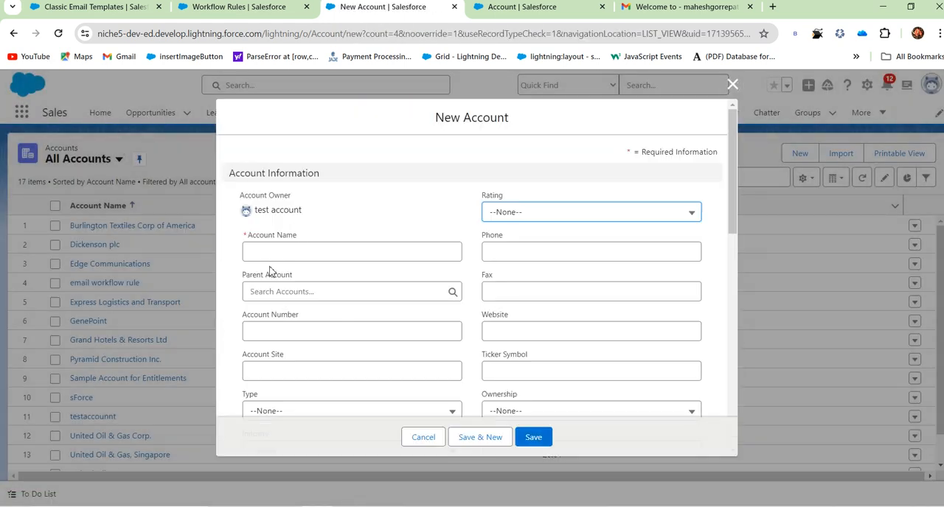
left_click(270, 252)
type("field up")
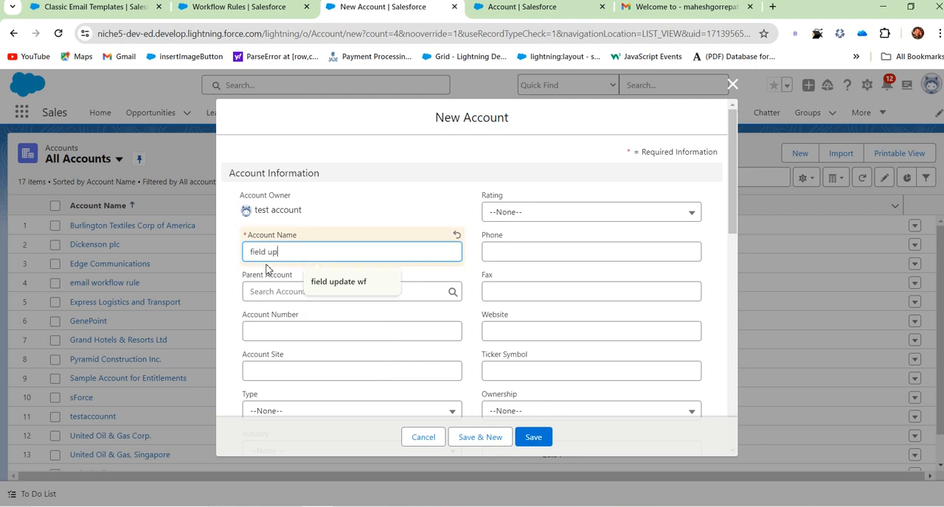
type("date")
Set the new account's Rating to Cold and save the account.
left_click(619, 212)
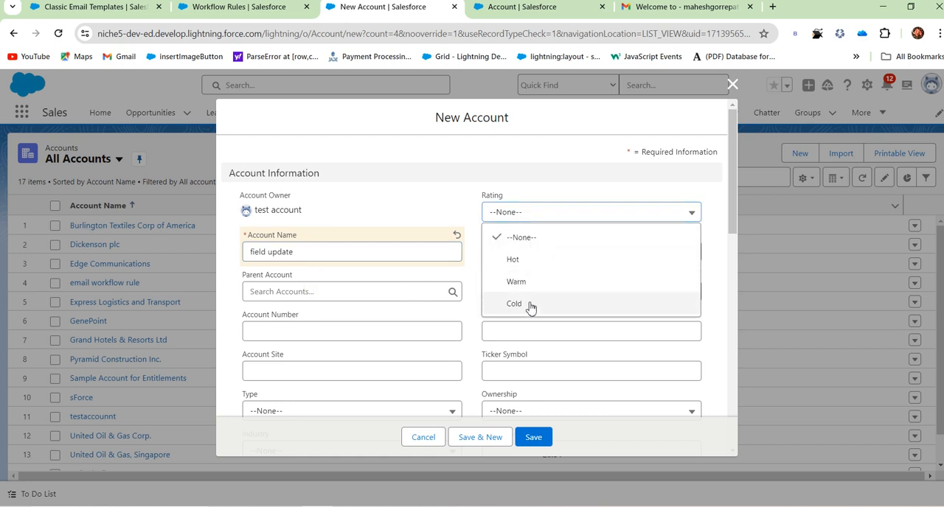
left_click(529, 304)
scroll(537, 400, "down", 5)
scroll(545, 379, "down", 1)
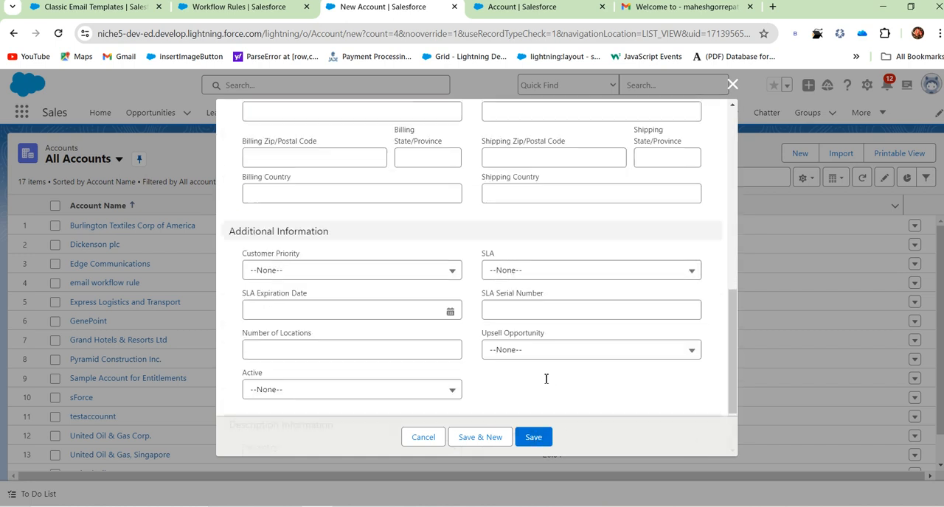
scroll(599, 404, "up", 10)
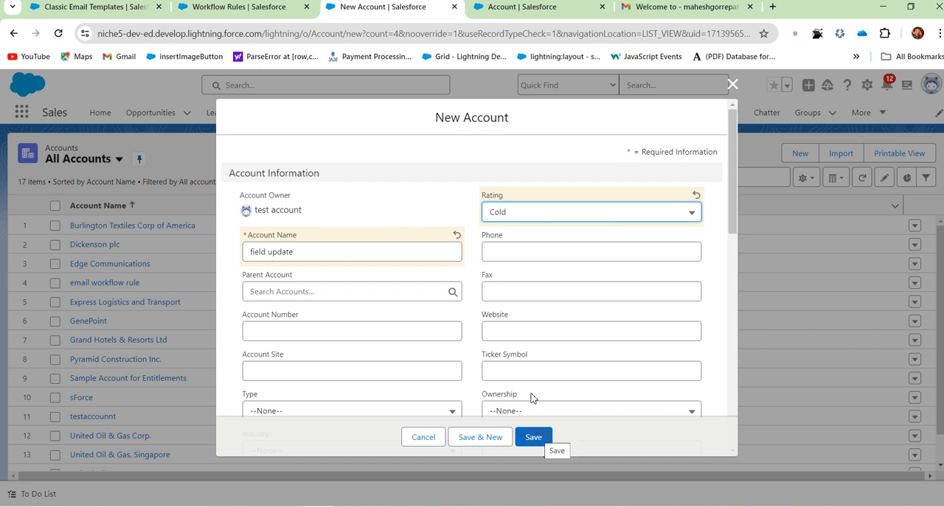
left_click(546, 440)
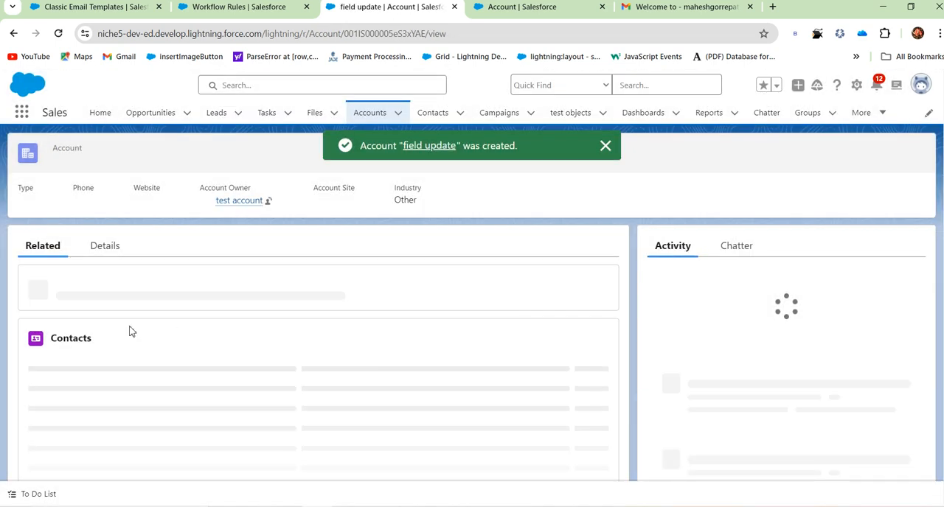
Check the Industry and Rating values in the new account's details.
left_click(104, 249)
scroll(126, 396, "down", 3)
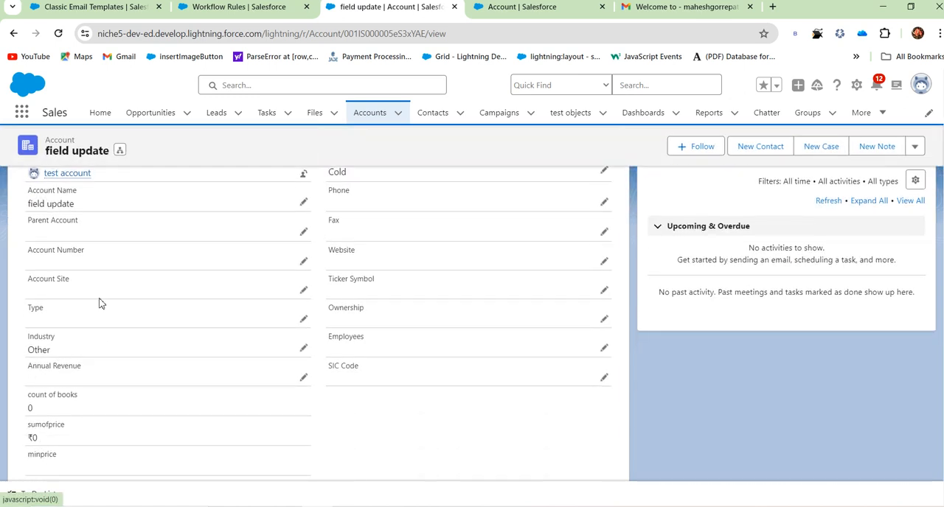
scroll(590, 243, "up", 3)
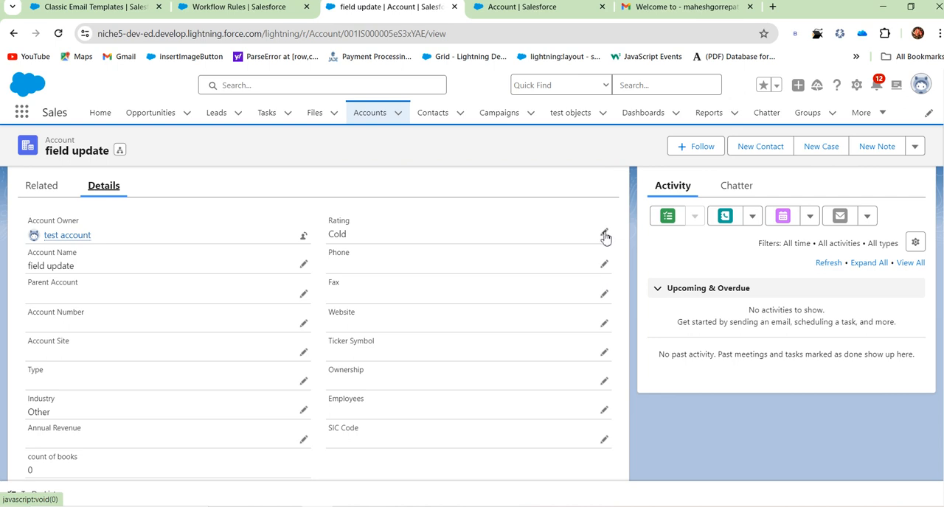
left_click(606, 234)
left_click(480, 273)
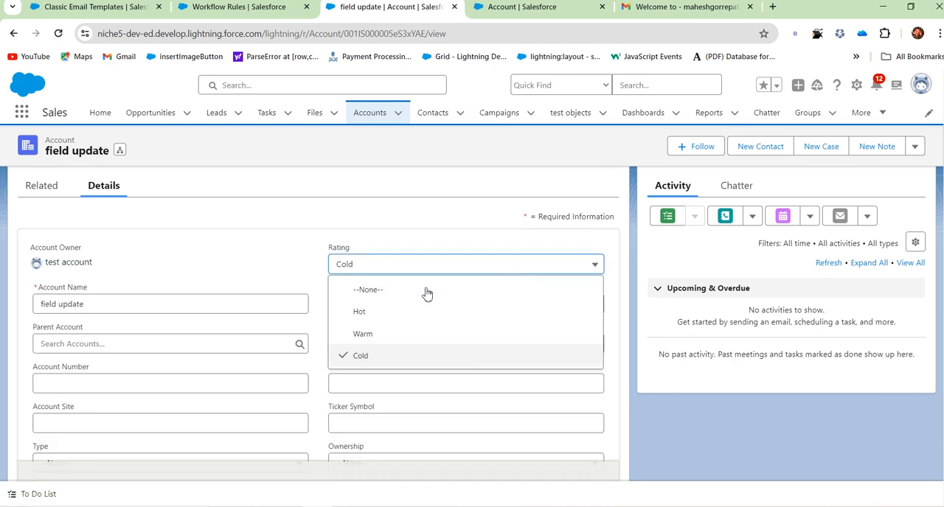
left_click(182, 248)
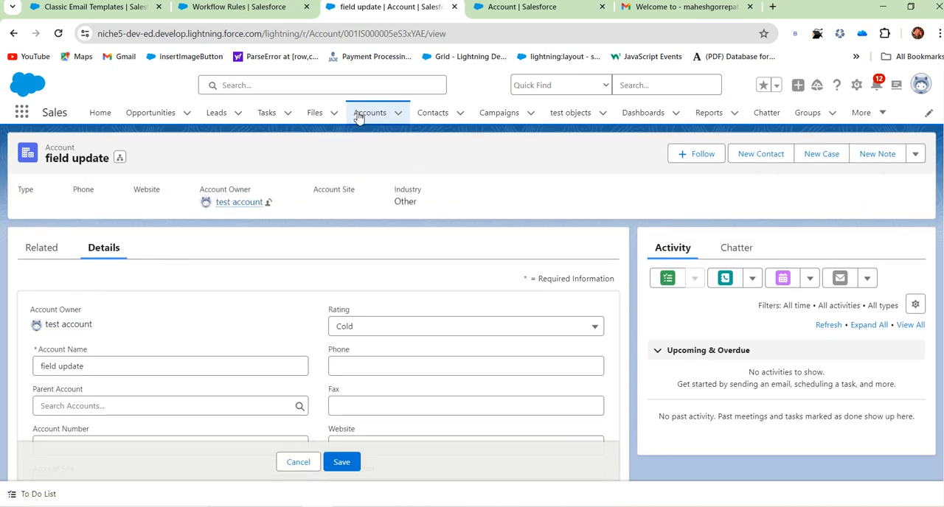
Open the "workflowrule test" account from the All Accounts list and review its details.
left_click(357, 118)
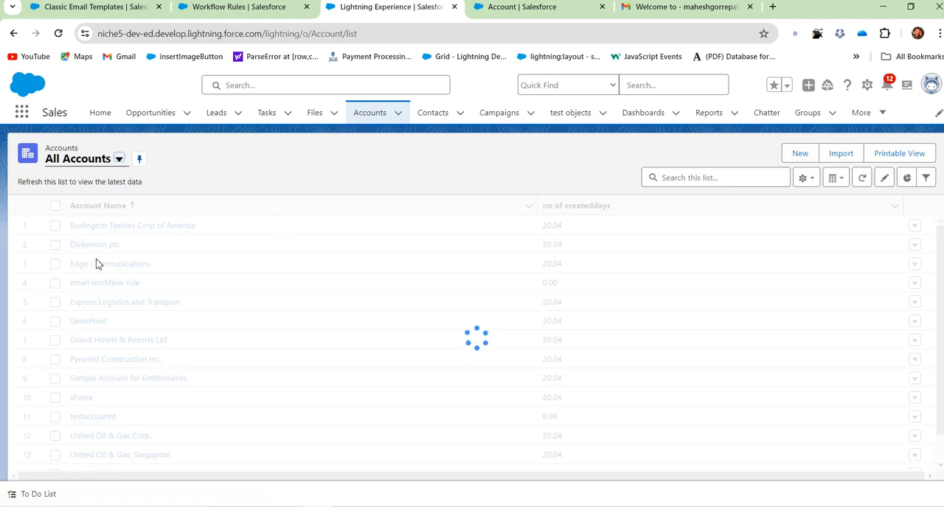
scroll(127, 389, "down", 1)
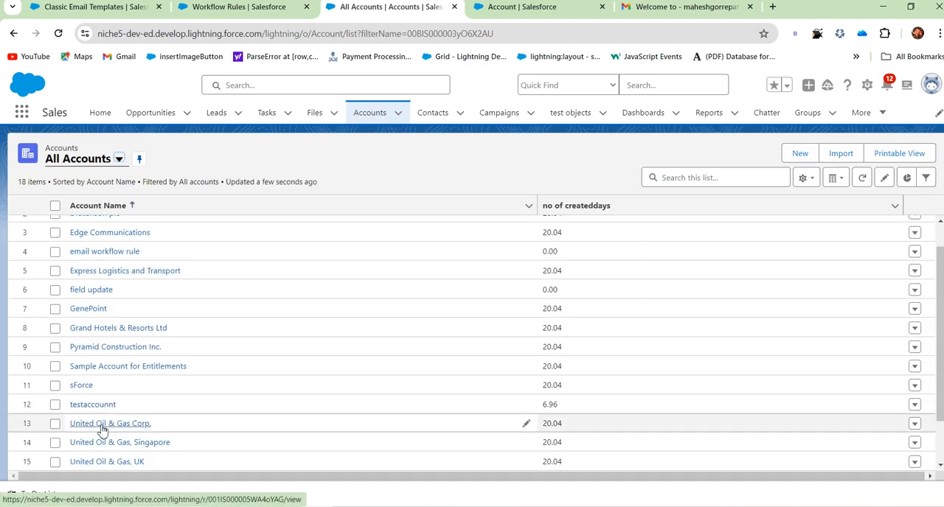
scroll(96, 413, "down", 2)
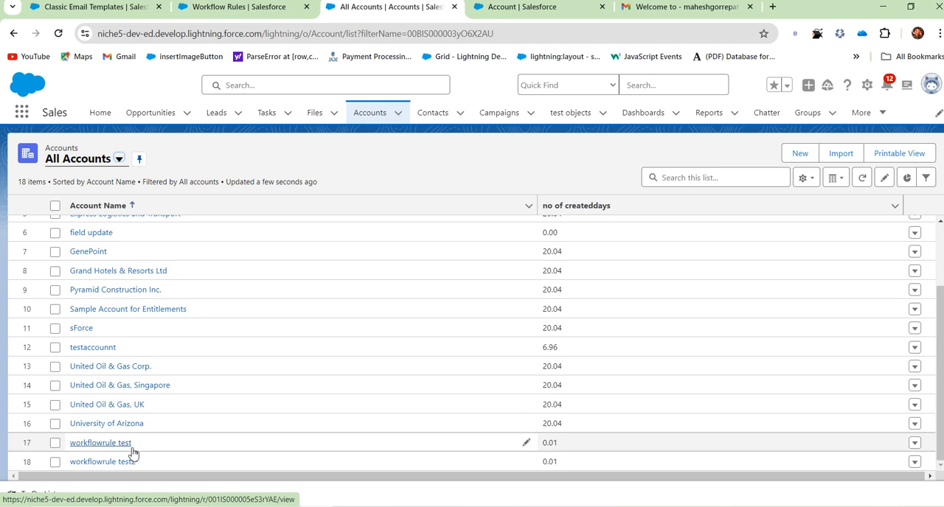
left_click(117, 444)
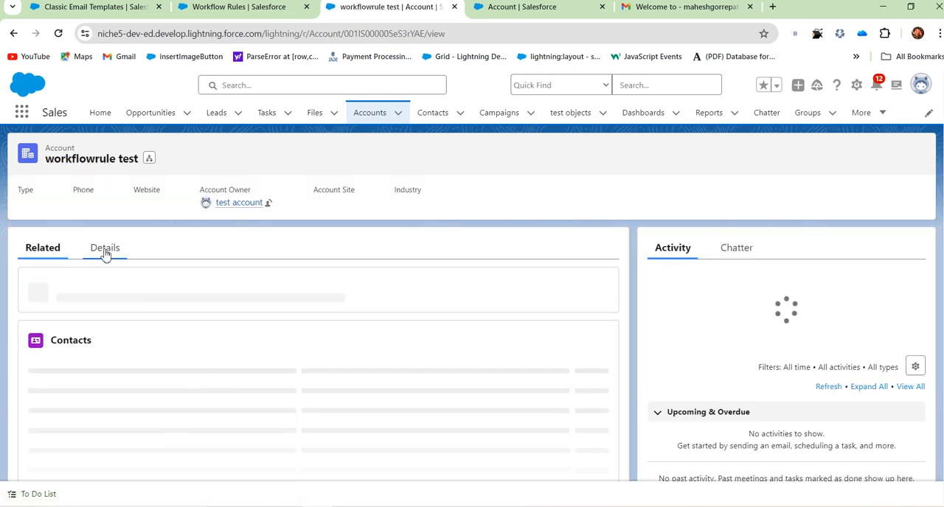
left_click(106, 251)
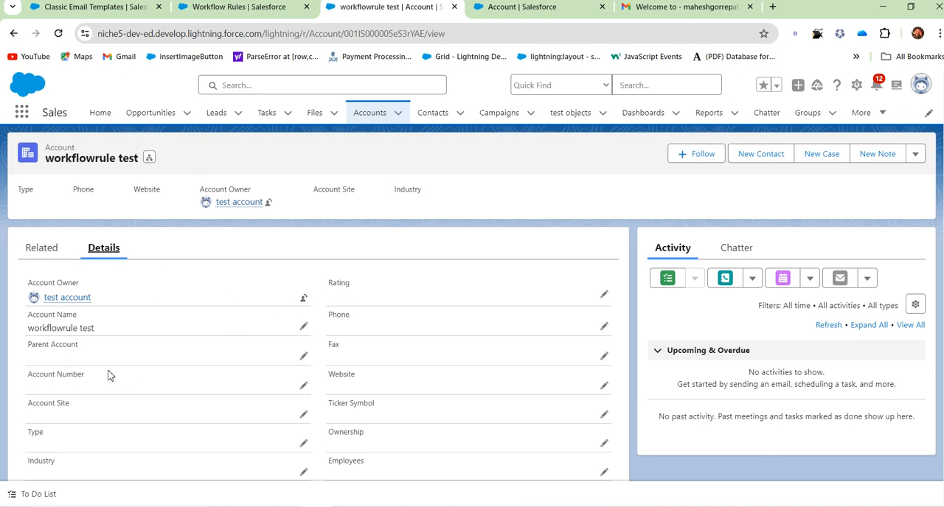
scroll(101, 460, "down", 3)
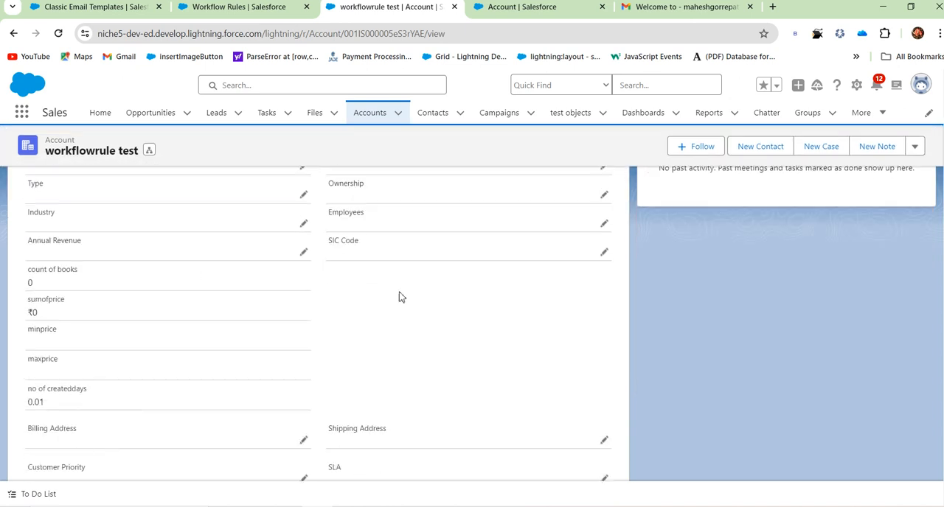
scroll(618, 320, "up", 4)
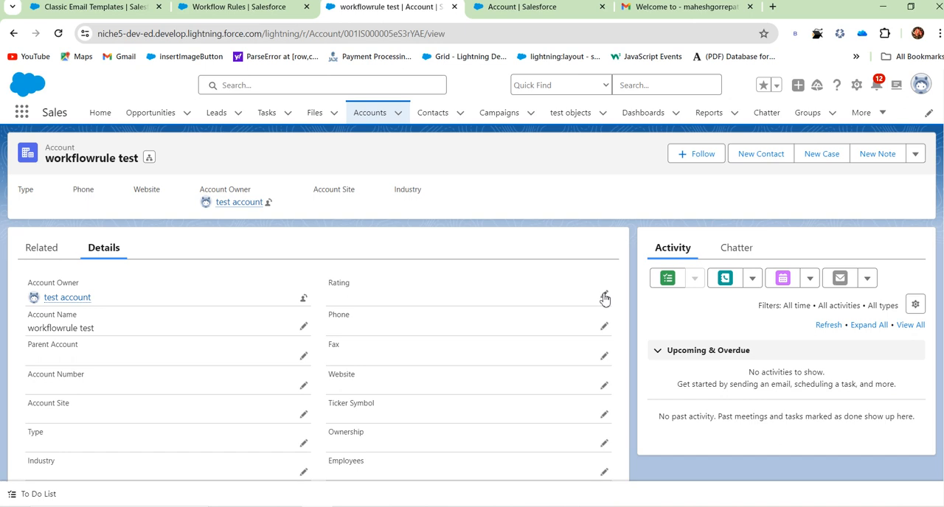
Set the "workflowrule test" account's Rating to Cold, save the record and check its Industry field.
left_click(604, 296)
left_click(479, 332)
left_click(375, 360)
scroll(347, 428, "down", 2)
left_click(337, 463)
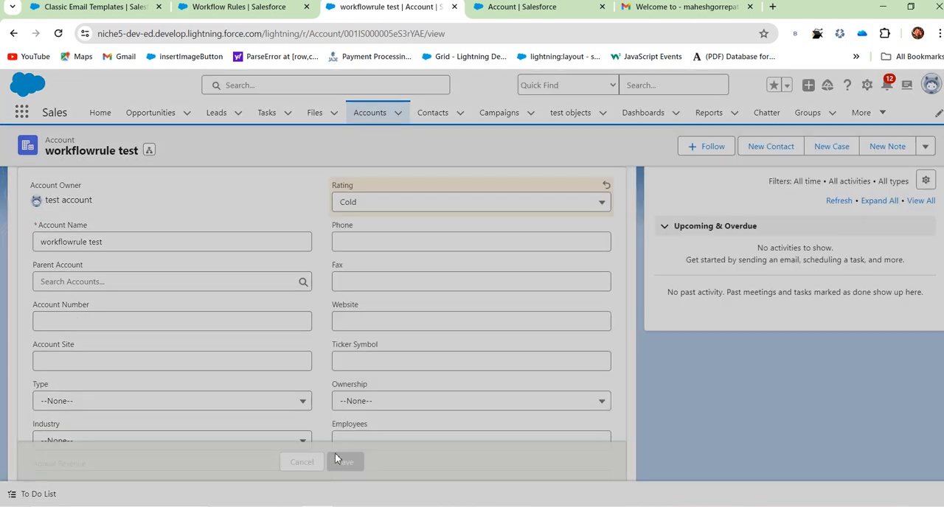
left_click_drag(24, 341, 47, 352)
Switch back to the Workflow Rules page in Setup.
left_click(247, 9)
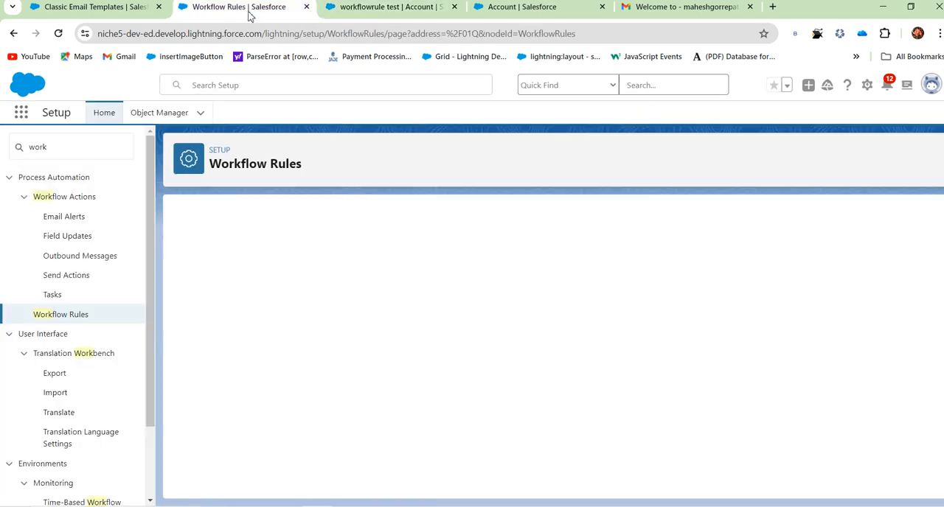